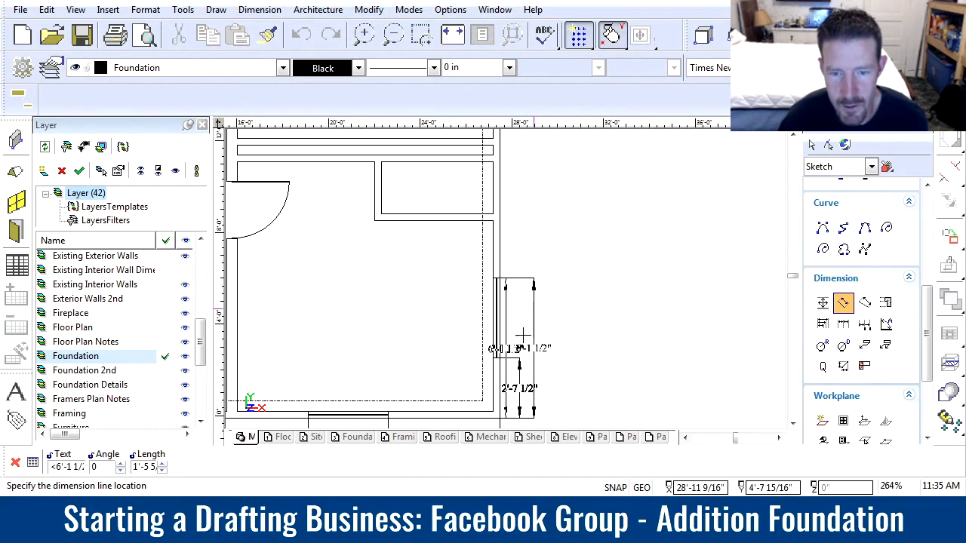
# - Place the dimension line for the lower window's far edge outside the right exterior wall
pyautogui.click(534, 310)
pyautogui.scroll(-1, 516, 272)
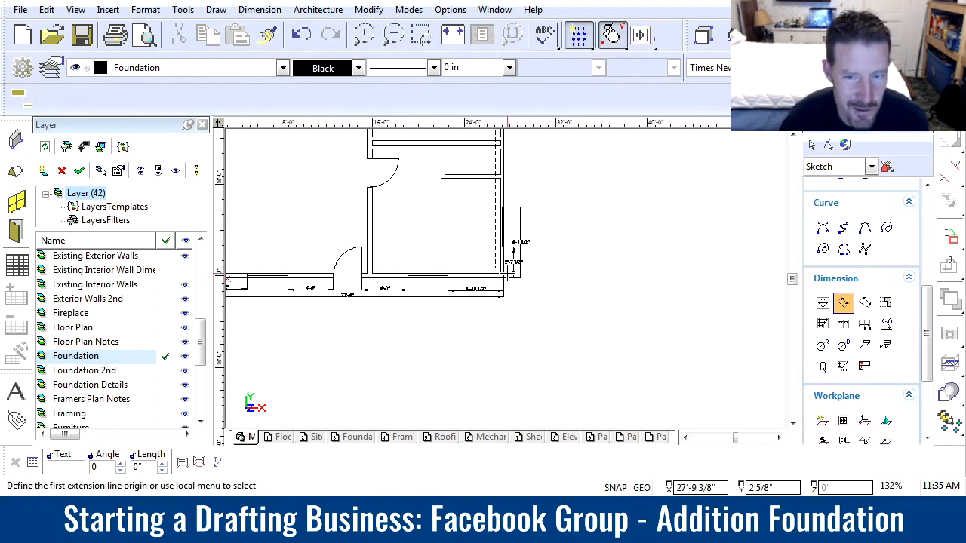
# - Dimension from the building's lower-right outer corner to the lower edge of the upper window in the right exterior wall
pyautogui.scroll(2, 508, 279)
pyautogui.scroll(5, 489, 276)
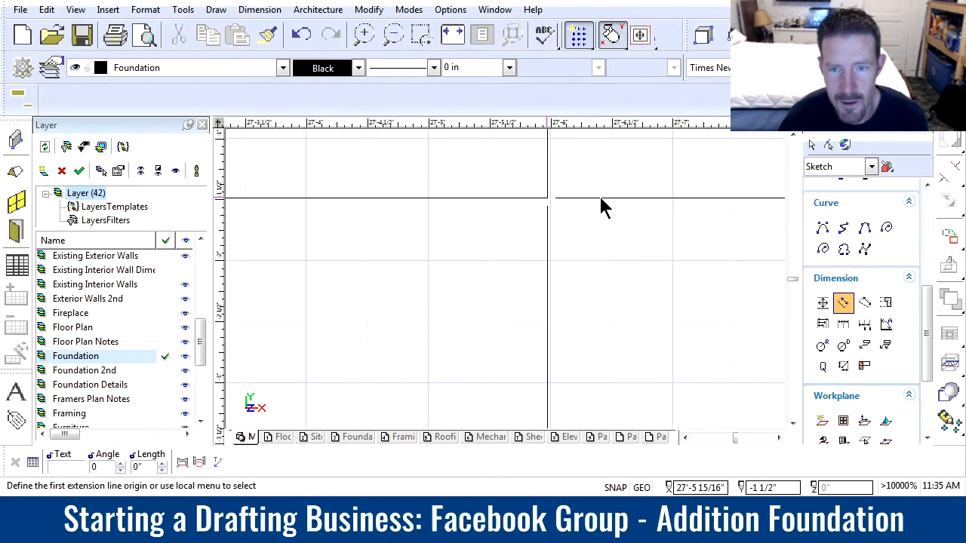
pyautogui.click(601, 205)
pyautogui.scroll(-6, 507, 277)
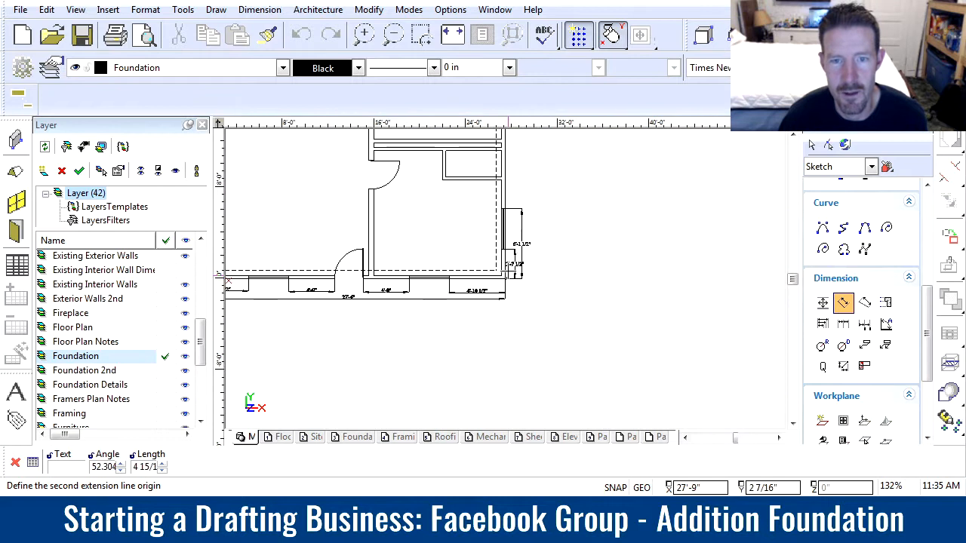
pyautogui.scroll(2, 506, 278)
pyautogui.scroll(2, 504, 278)
pyautogui.click(507, 306)
pyautogui.scroll(-5, 505, 281)
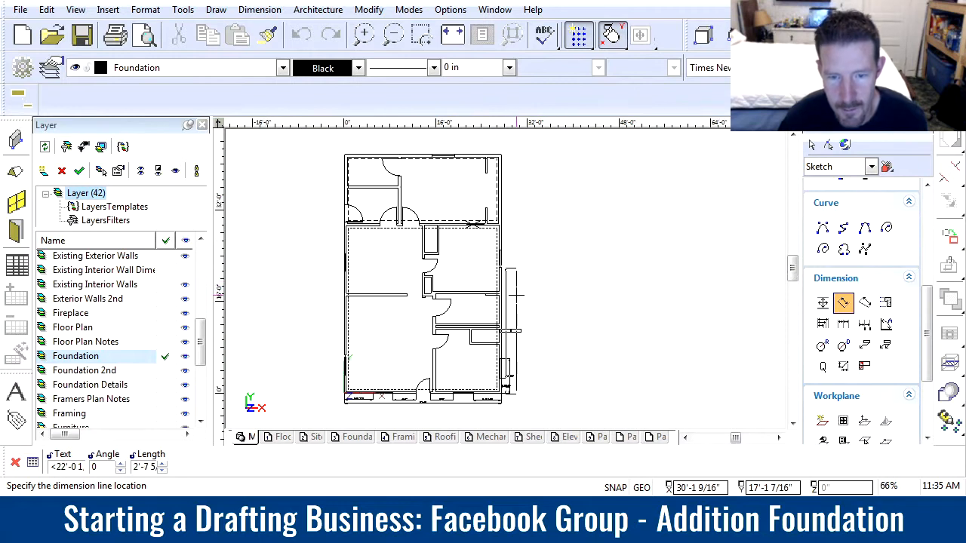
pyautogui.click(511, 242)
# - Try to move the upper window further up along the right exterior wall
pyautogui.scroll(3, 505, 279)
pyautogui.scroll(4, 491, 314)
pyautogui.press('Escape')
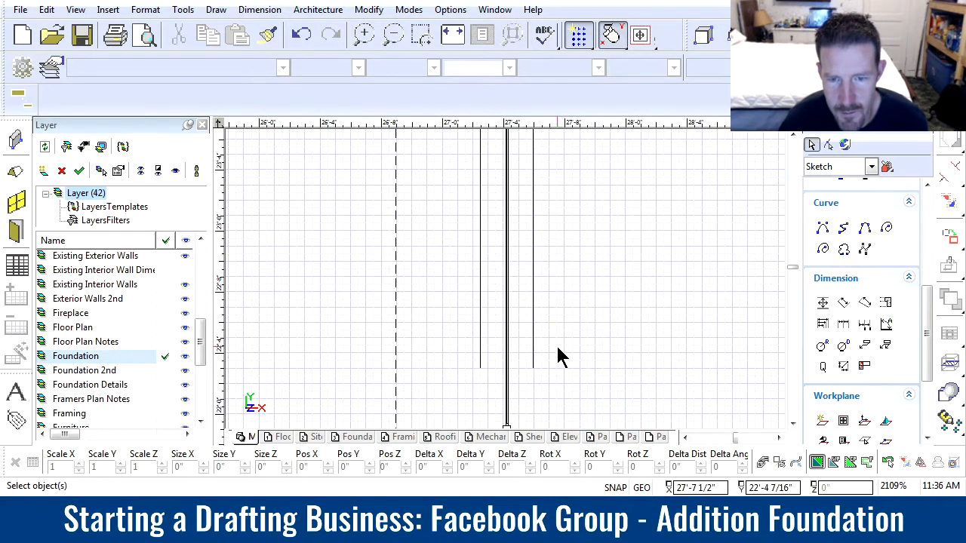
pyautogui.scroll(-1, 507, 288)
pyautogui.click(490, 283)
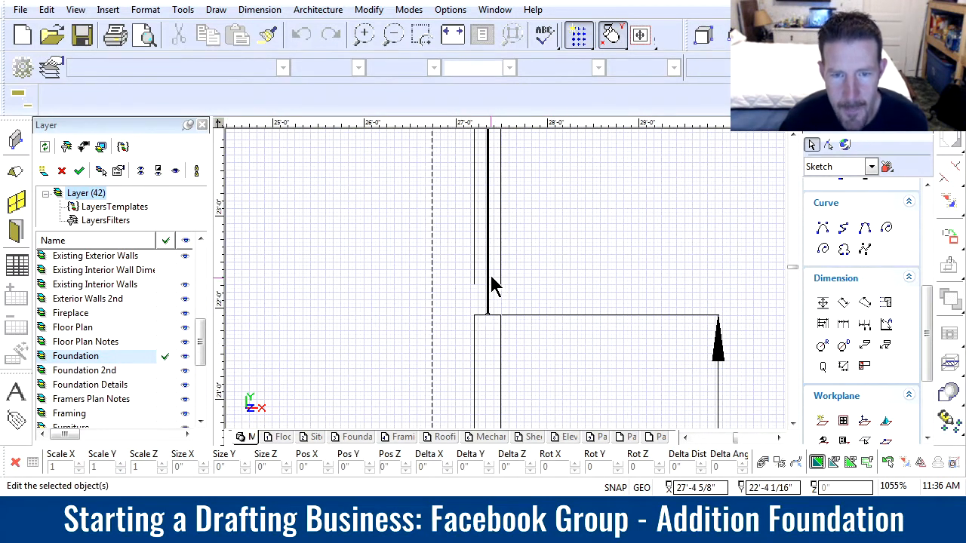
pyautogui.scroll(-2, 506, 255)
pyautogui.moveTo(504, 221); pyautogui.dragTo(505, 279, button='middle')
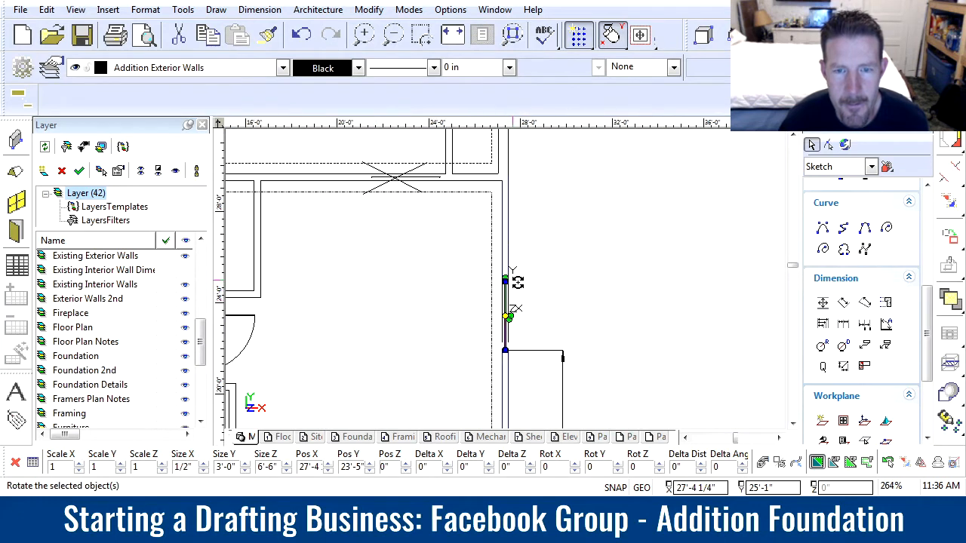
pyautogui.scroll(-1, 517, 283)
pyautogui.scroll(1, 504, 282)
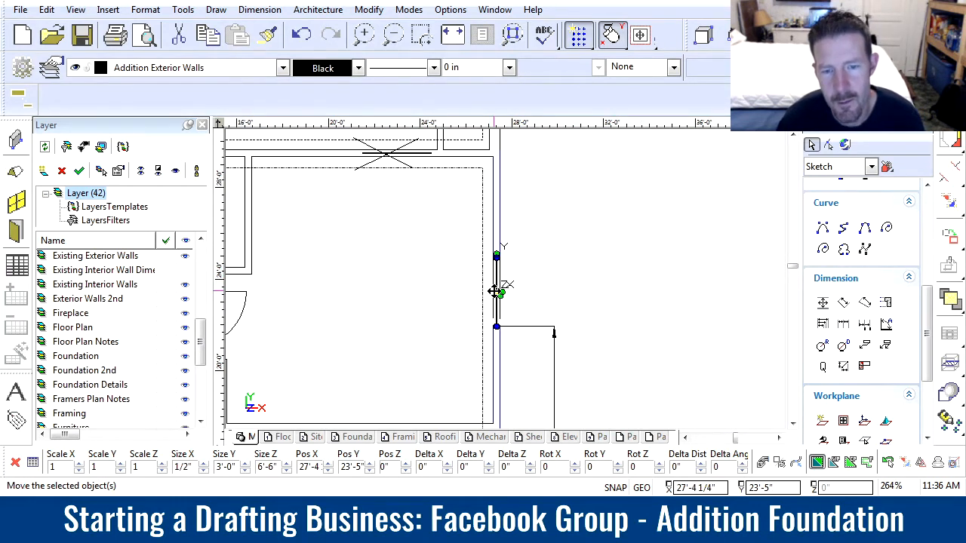
pyautogui.scroll(2, 495, 291)
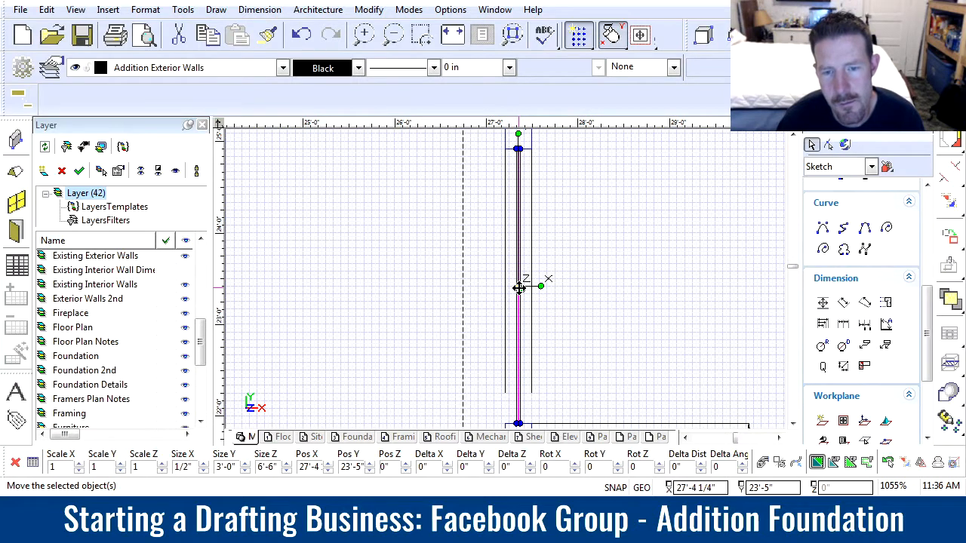
pyautogui.click(520, 287)
pyautogui.scroll(-1, 506, 280)
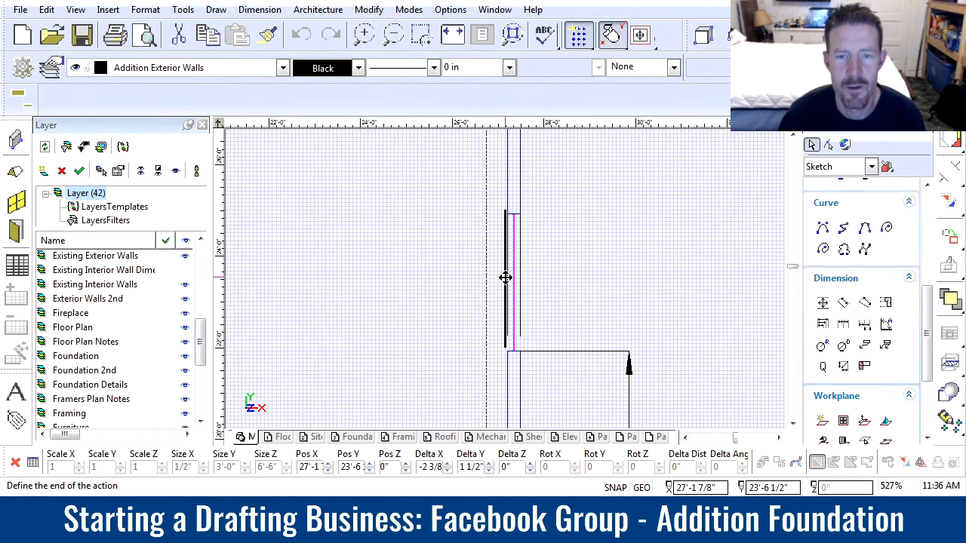
pyautogui.scroll(-1, 506, 278)
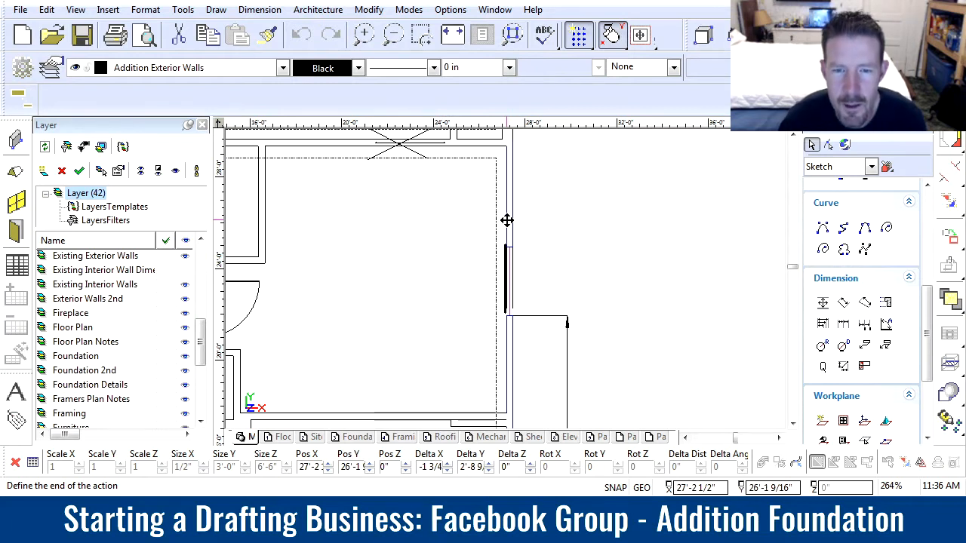
pyautogui.click(545, 257)
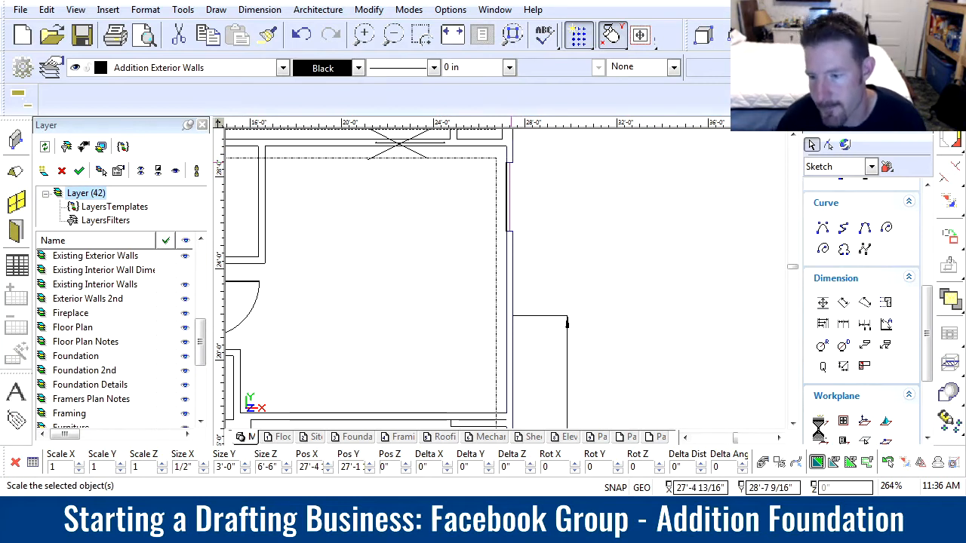
# - Replace the moved window with a new 3'-0" window in the right exterior wall, starting about 22'-0" up the Y axis
pyautogui.click(843, 421)
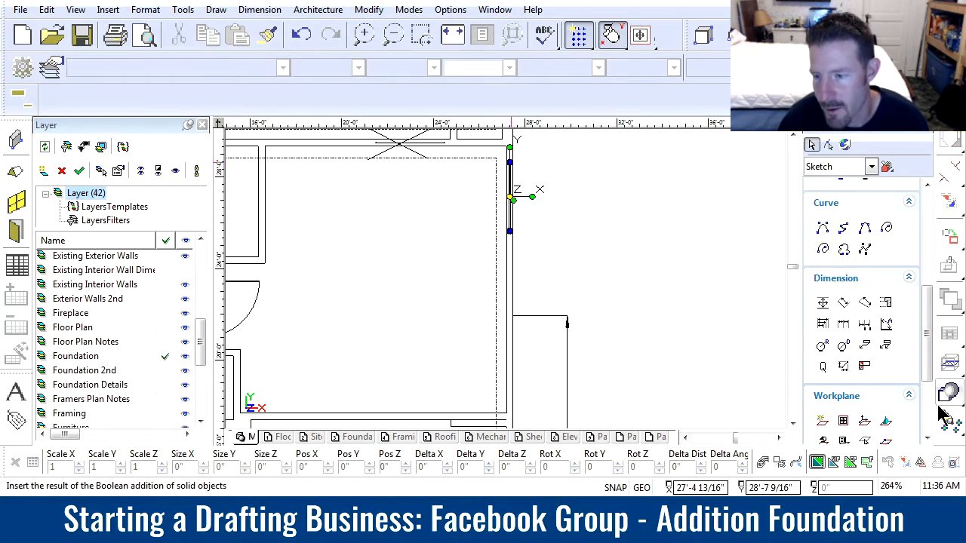
pyautogui.scroll(-3, 868, 434)
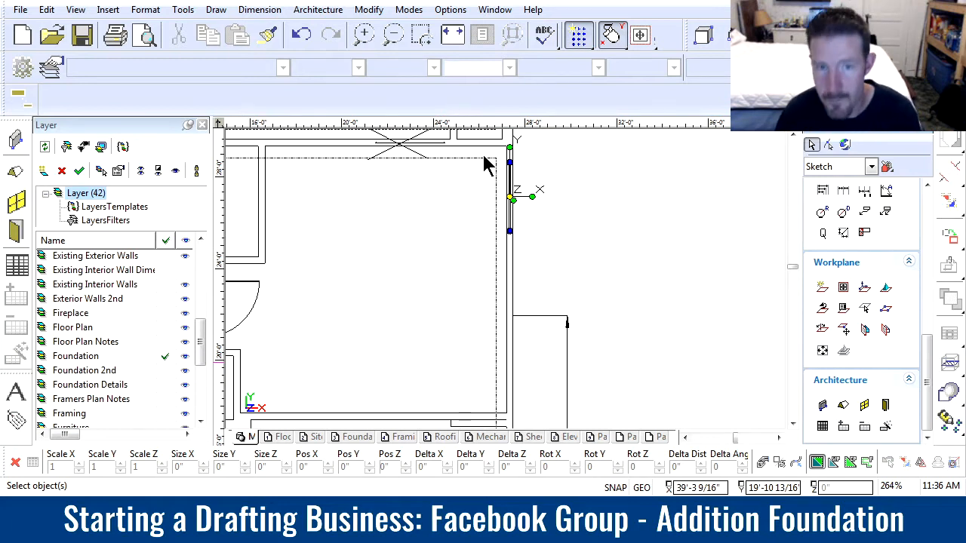
pyautogui.click(864, 406)
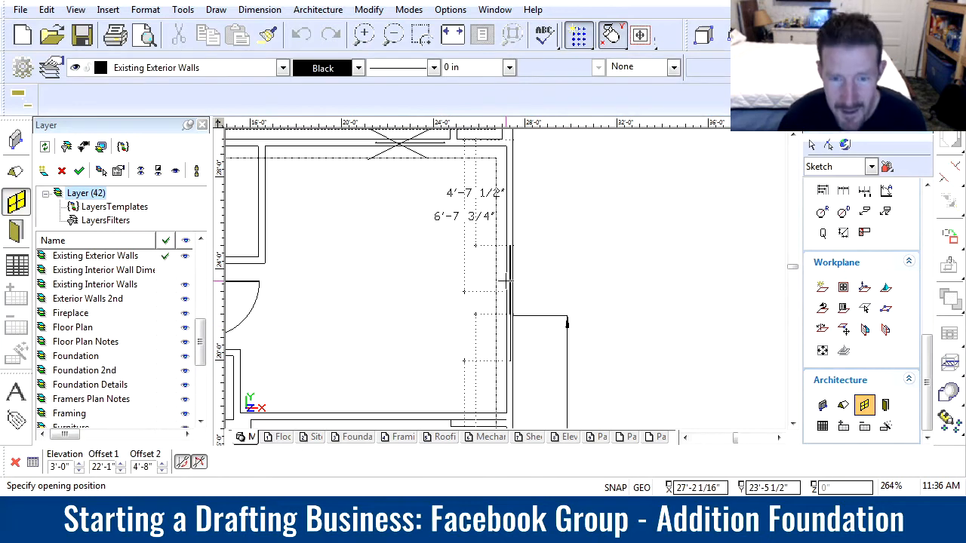
pyautogui.click(514, 298)
pyautogui.scroll(4, 514, 298)
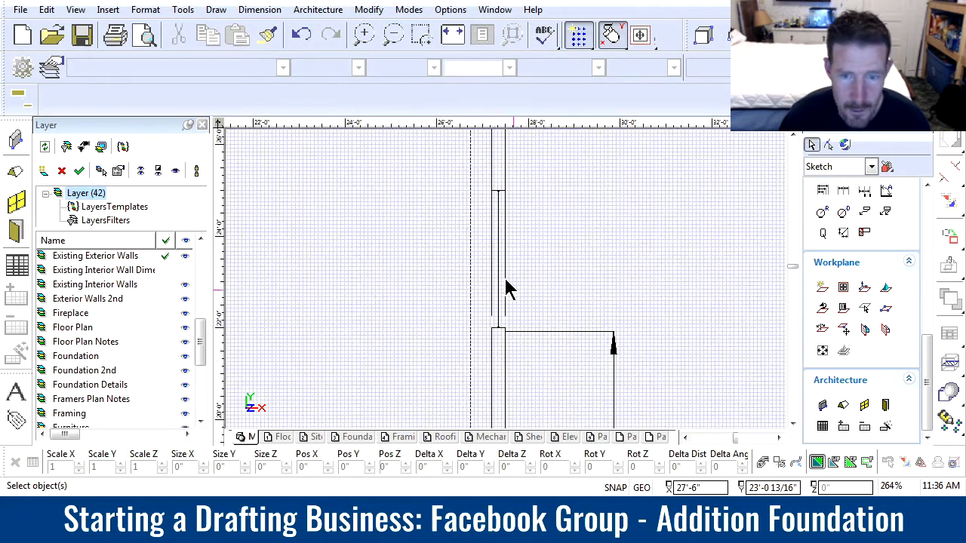
# - Shift the two loose wall-face lines beside the new window down in Y to line up with its opening
pyautogui.click(504, 343)
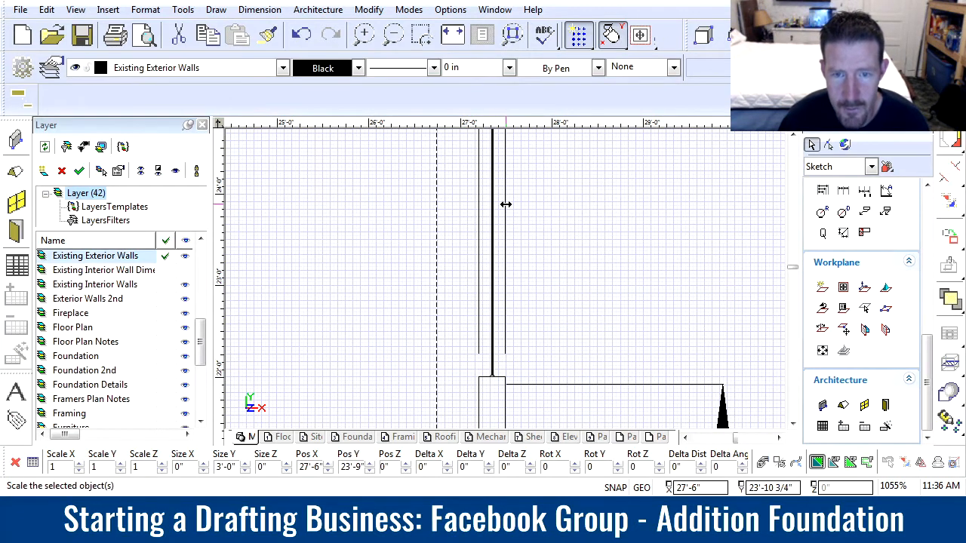
pyautogui.scroll(4, 511, 367)
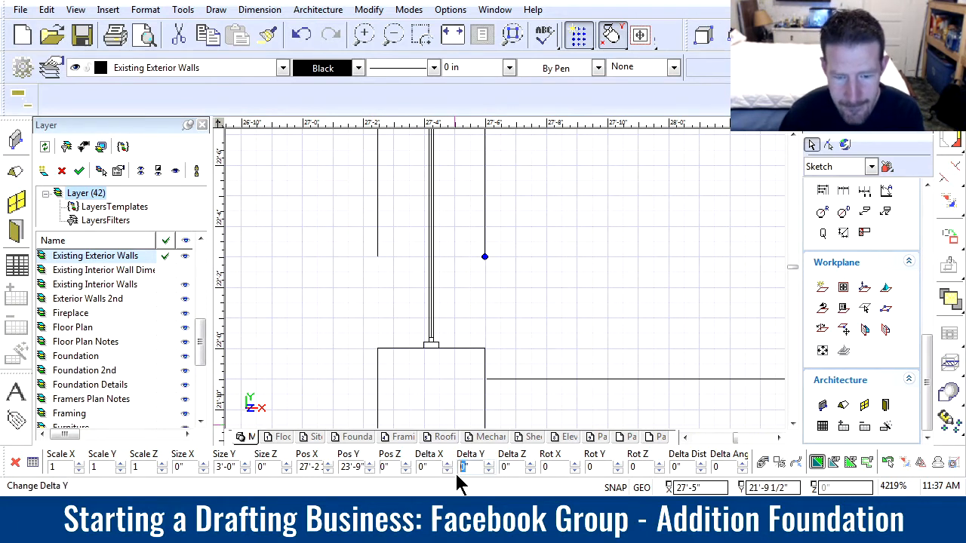
pyautogui.scroll(-5, 507, 339)
# - Stretch the upper end of the long vertical dimension up to the new window's lower corner at Y 22'-0"
pyautogui.scroll(6, 510, 292)
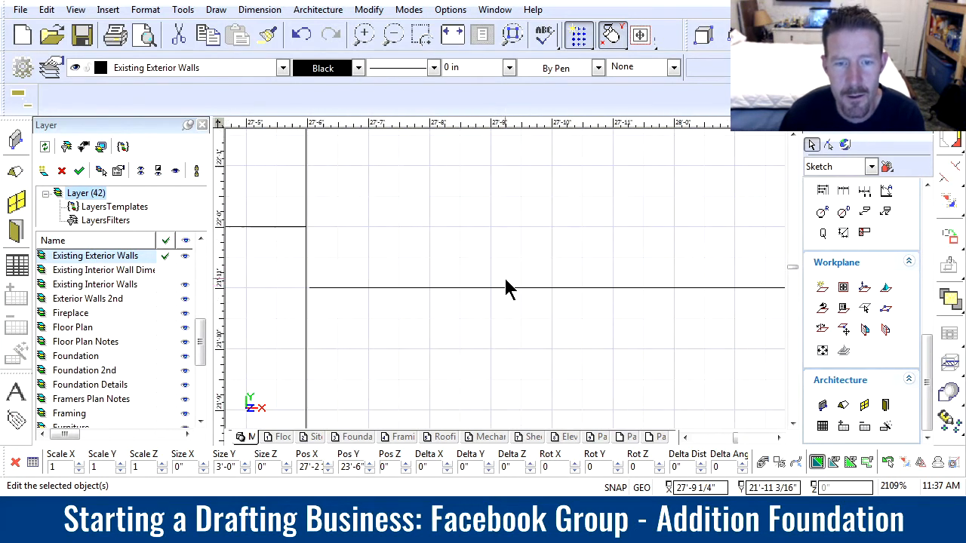
pyautogui.click(306, 292)
pyautogui.click(305, 287)
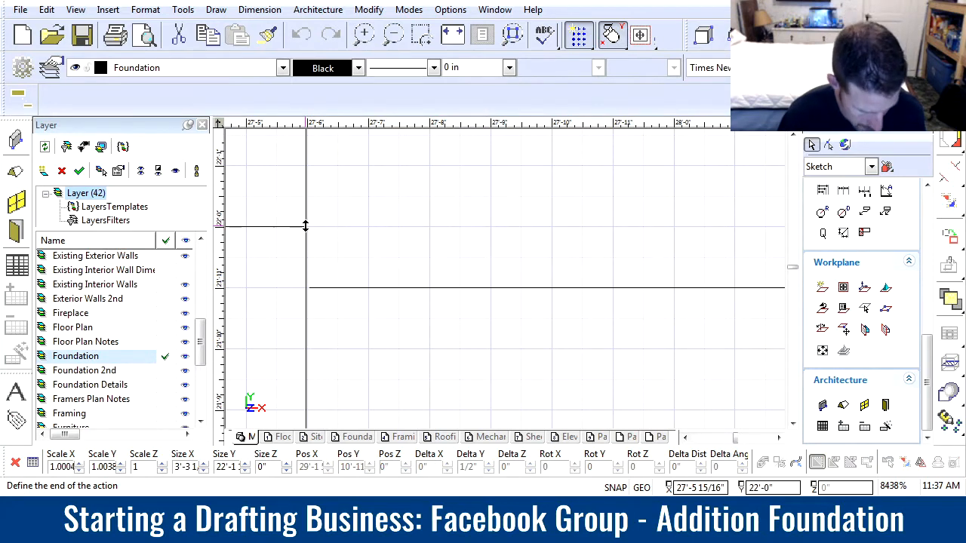
pyautogui.click(498, 276)
pyautogui.scroll(-8, 506, 283)
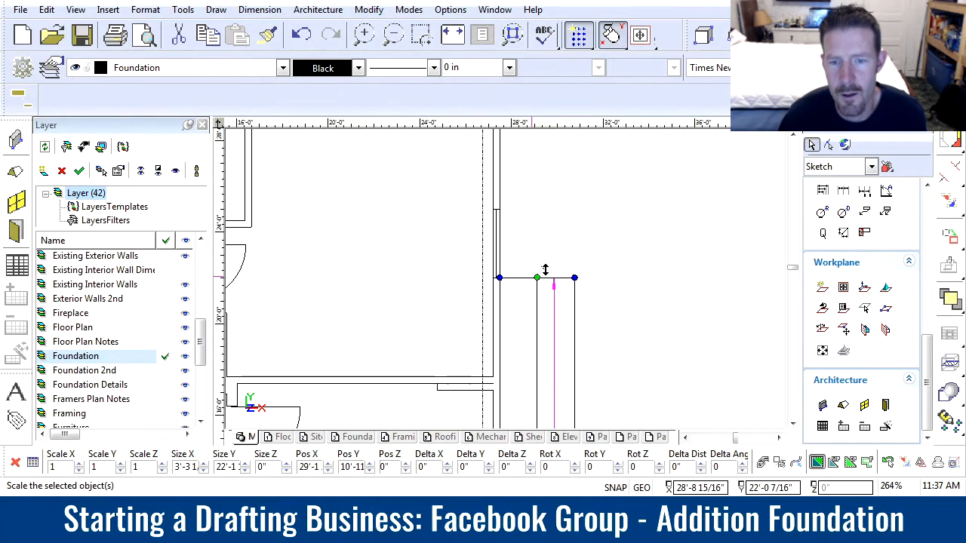
pyautogui.press('Escape')
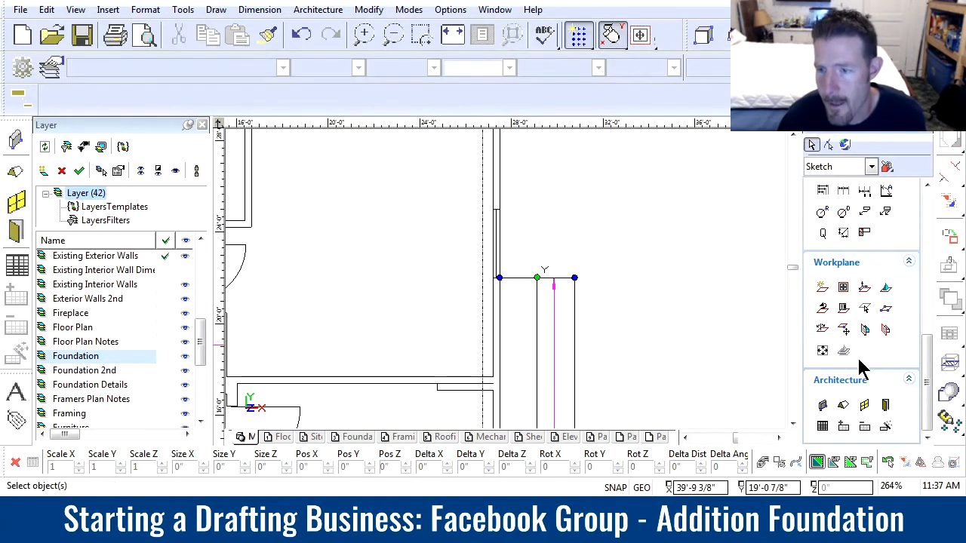
# - Dimension from the new window's upper outer corner to the building's lower-right corner, placing it outside the previous vertical dimension
pyautogui.moveTo(930, 392); pyautogui.dragTo(931, 331)
pyautogui.click(822, 334)
pyautogui.click(844, 334)
pyautogui.scroll(-4, 506, 300)
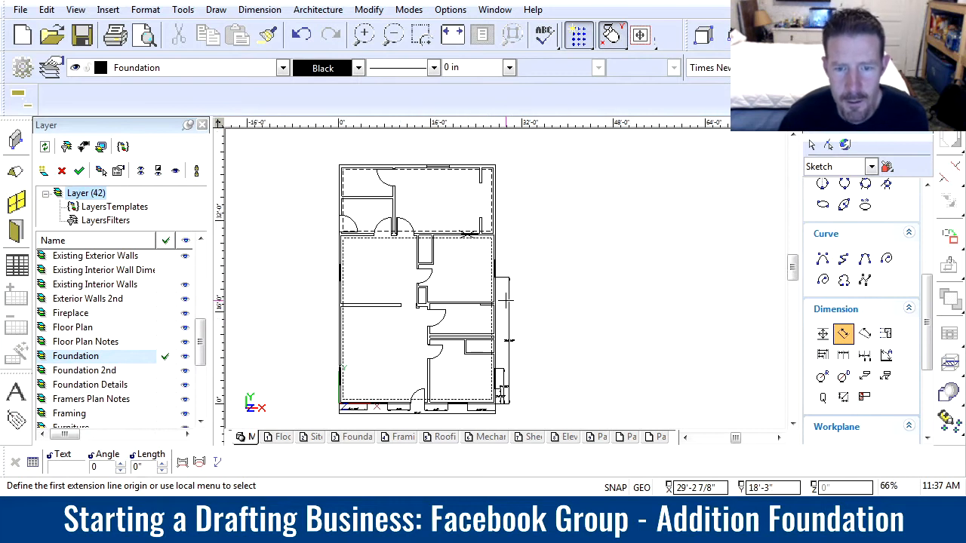
pyautogui.scroll(6, 505, 294)
pyautogui.scroll(2, 496, 274)
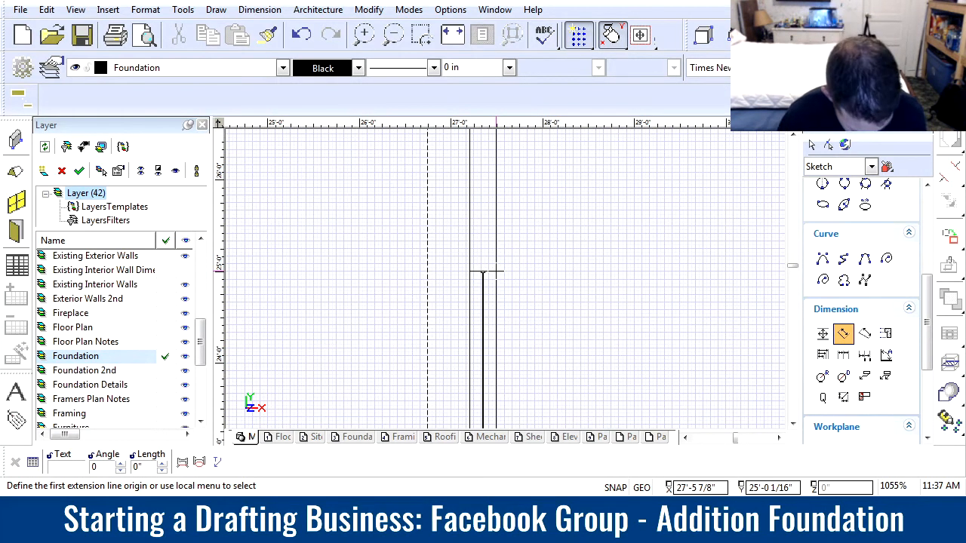
pyautogui.click(496, 271)
pyautogui.scroll(-8, 503, 276)
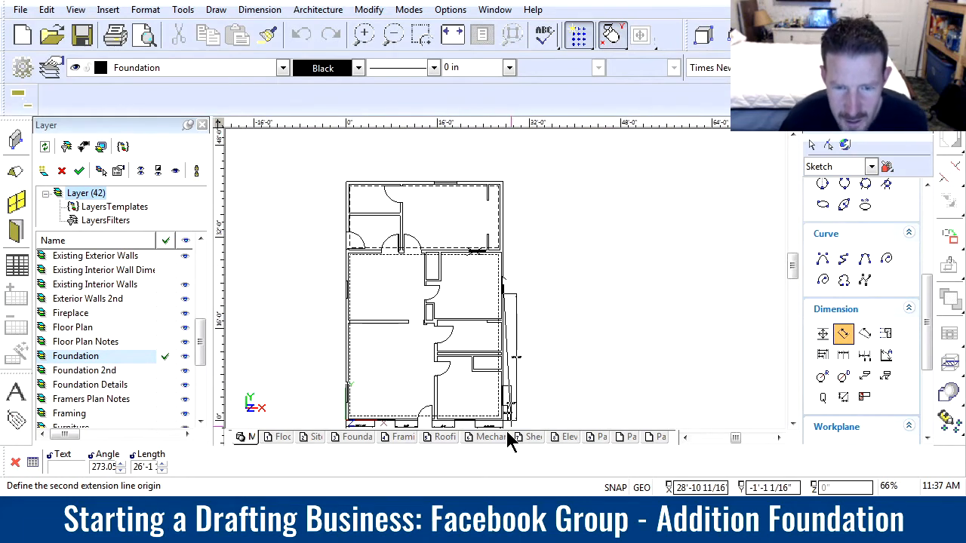
pyautogui.scroll(8, 514, 253)
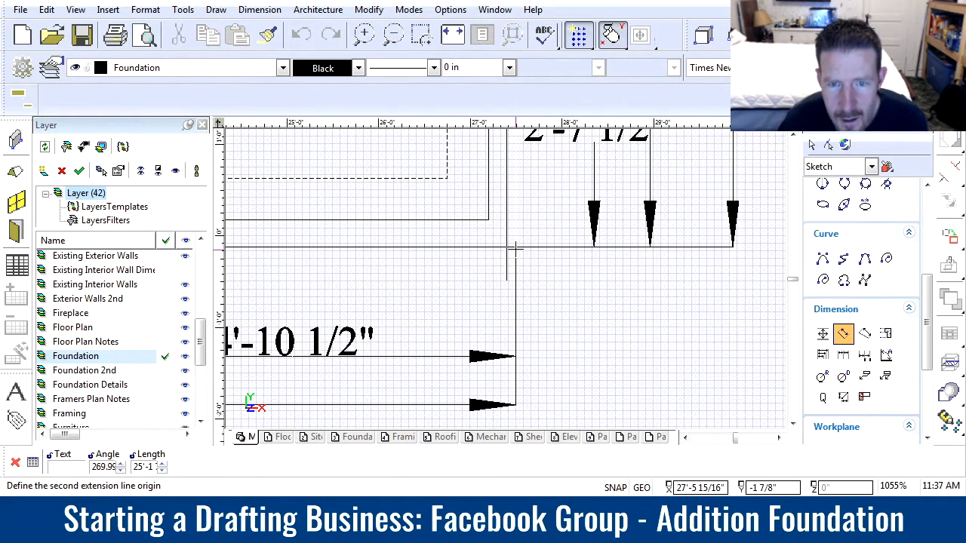
pyautogui.scroll(4, 514, 253)
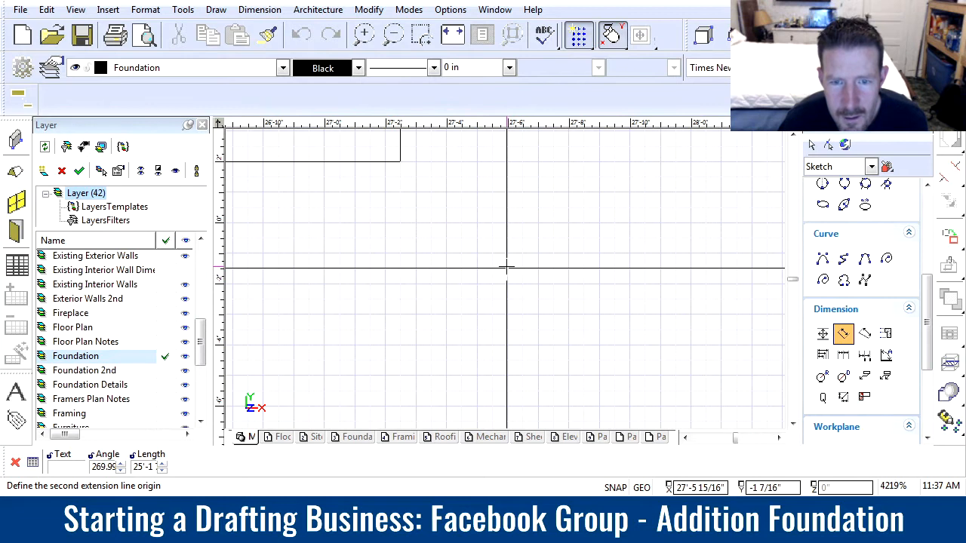
pyautogui.click(566, 285)
pyautogui.scroll(-6, 573, 276)
pyautogui.scroll(-6, 562, 283)
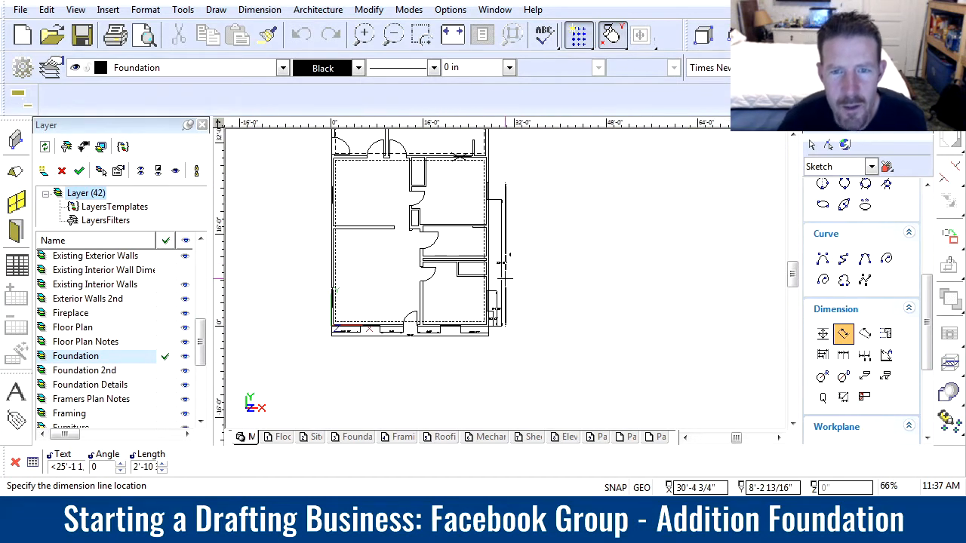
pyautogui.scroll(1, 507, 281)
pyautogui.scroll(8, 507, 280)
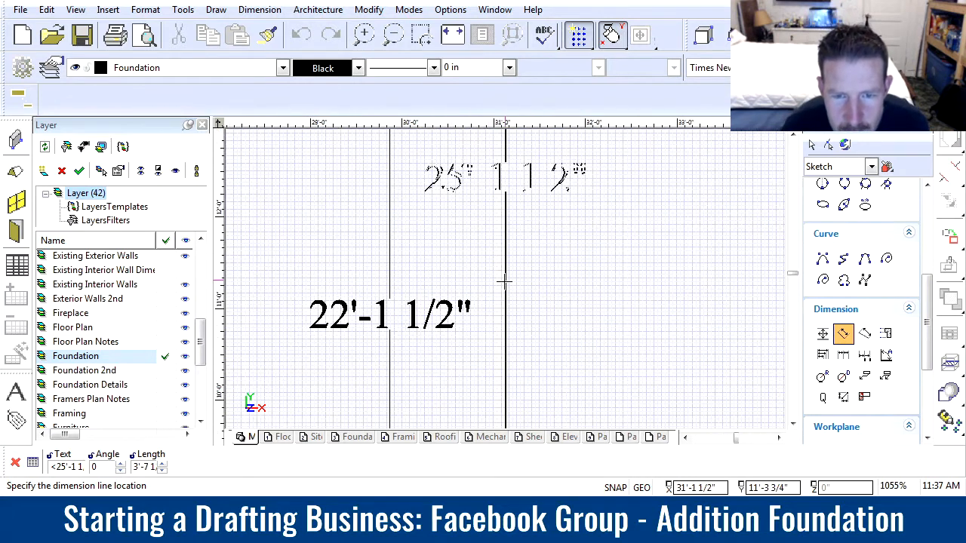
pyautogui.click(468, 294)
# - Dimension the right exterior wall from the wall junction near Y 29'-7" to the building's lower-right corner, placing it outside the previous vertical dimensions
pyautogui.scroll(-6, 502, 280)
pyautogui.scroll(-2, 502, 260)
pyautogui.scroll(2, 506, 270)
pyautogui.scroll(-2, 502, 278)
pyautogui.scroll(2, 498, 284)
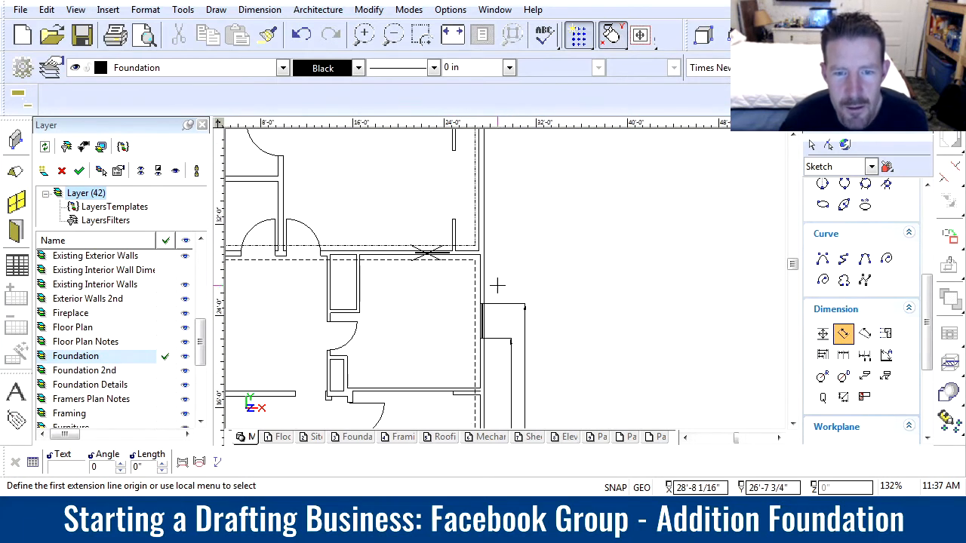
pyautogui.scroll(6, 498, 277)
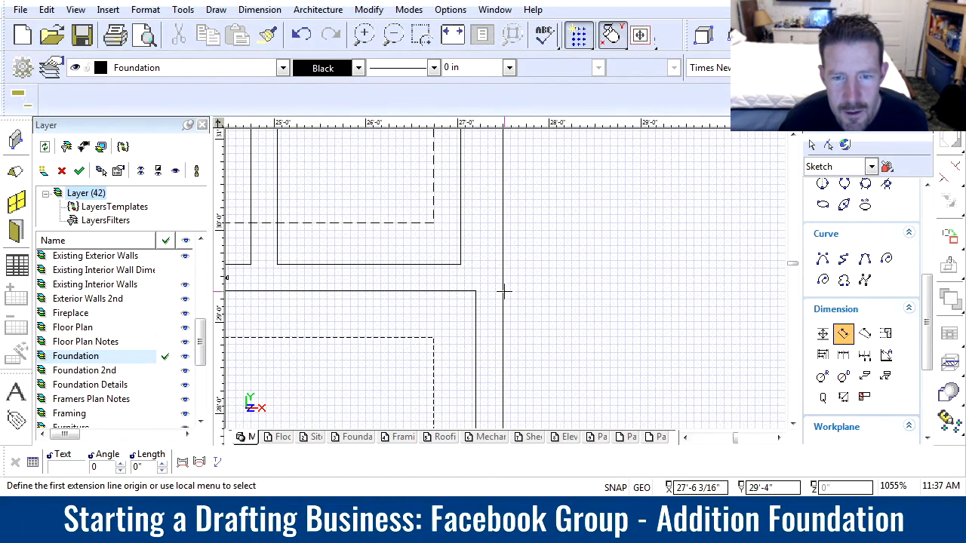
pyautogui.click(503, 261)
pyautogui.scroll(-4, 504, 279)
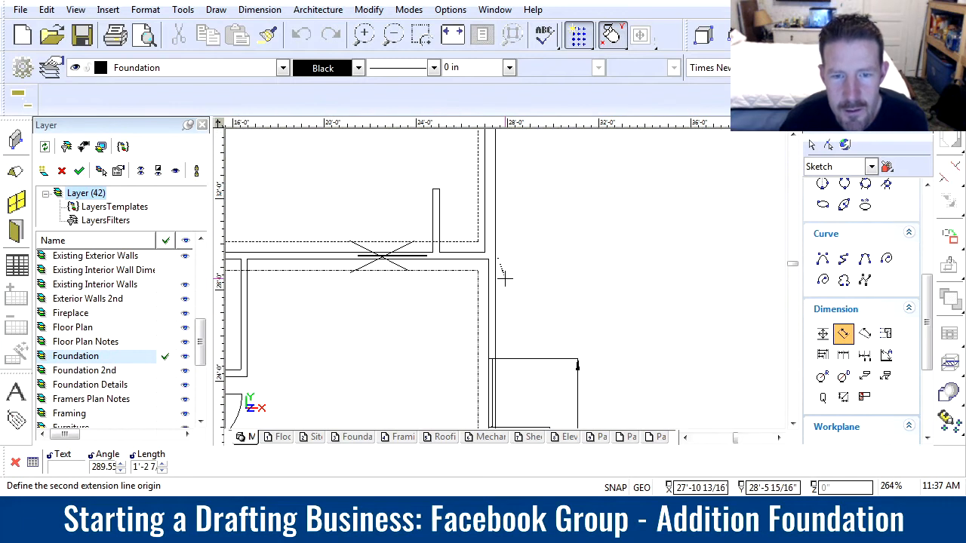
pyautogui.scroll(-4, 508, 295)
pyautogui.scroll(4, 513, 327)
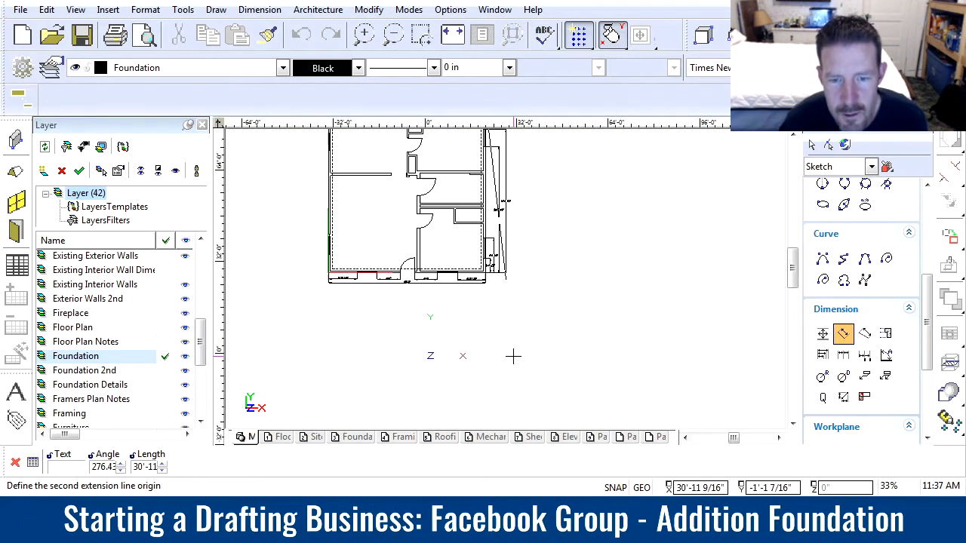
pyautogui.scroll(4, 502, 278)
pyautogui.click(505, 278)
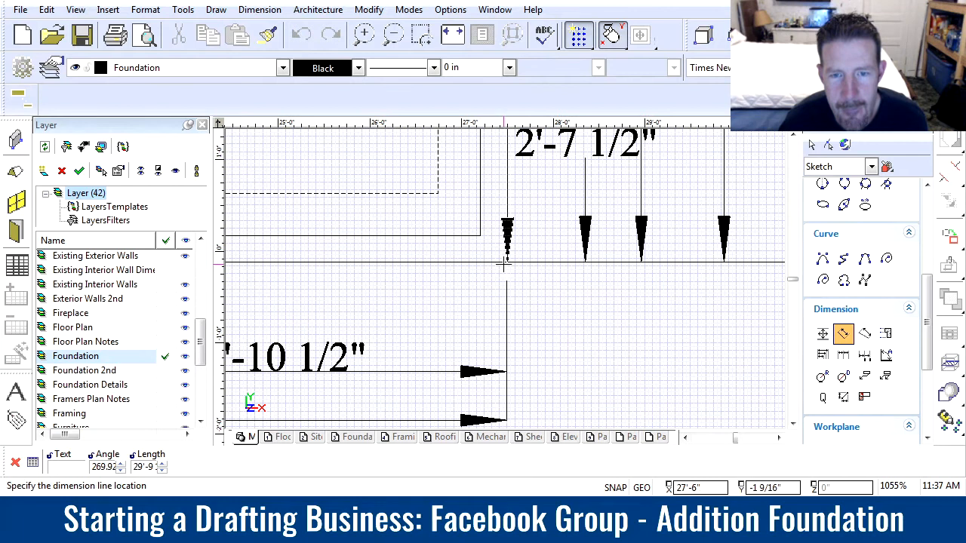
pyautogui.scroll(-6, 627, 262)
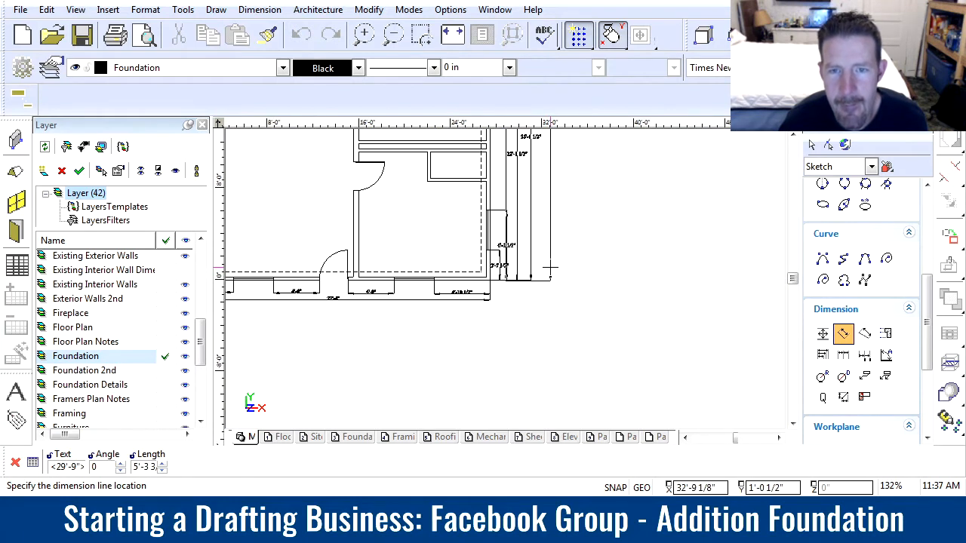
pyautogui.click(546, 205)
# - Dimension the upper part of the right exterior wall from the wall junction to the upper-right corner, in line with the dimension below it
pyautogui.scroll(-2, 482, 234)
pyautogui.scroll(4, 506, 227)
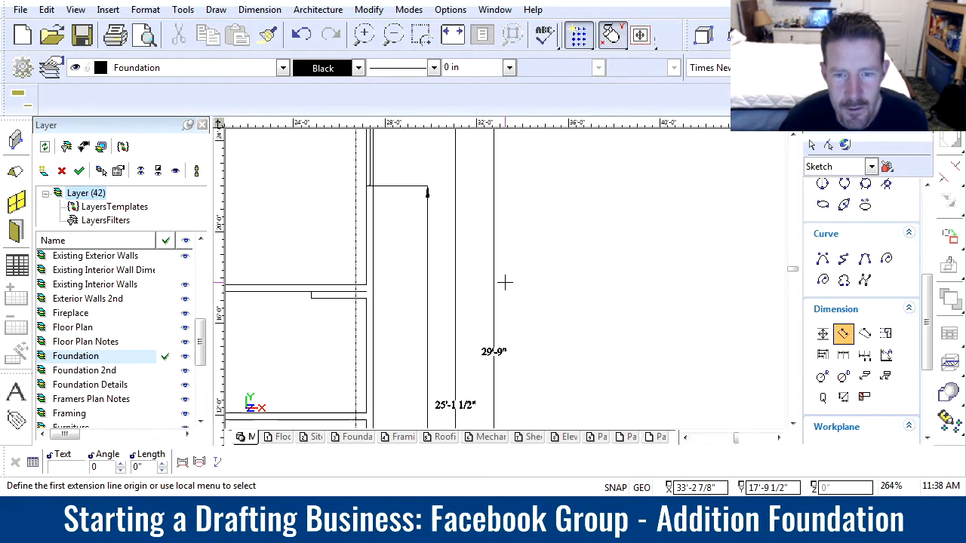
pyautogui.scroll(-4, 503, 280)
pyautogui.scroll(2, 490, 235)
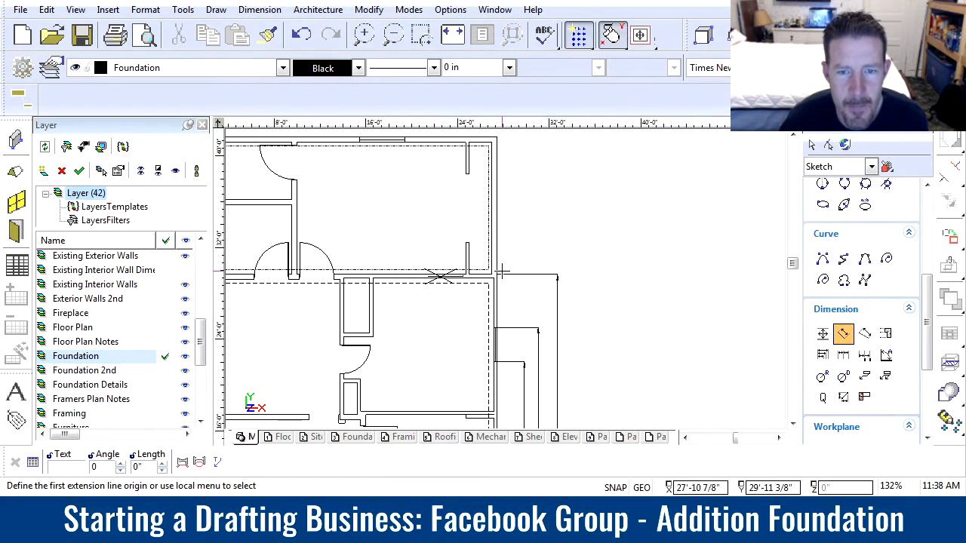
pyautogui.scroll(4, 502, 270)
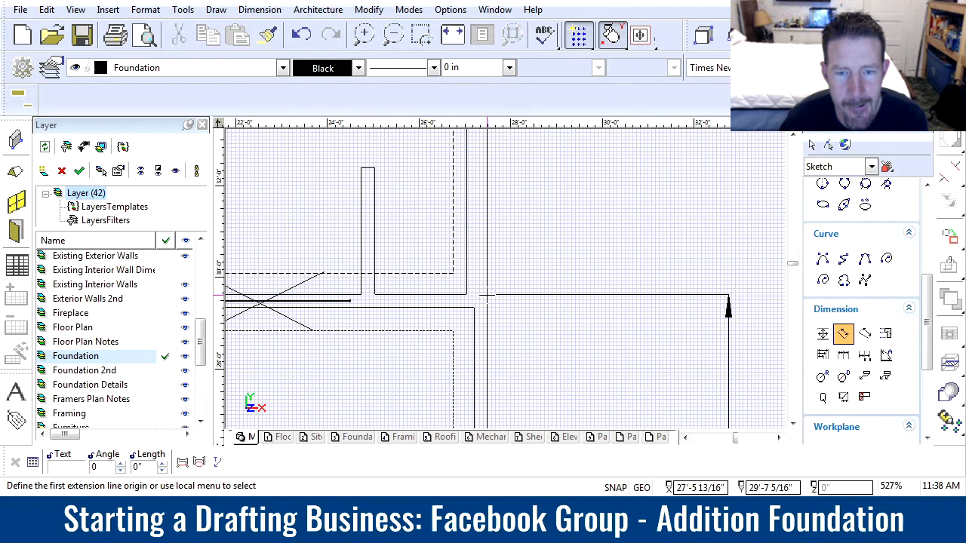
pyautogui.click(531, 295)
pyautogui.scroll(-6, 533, 298)
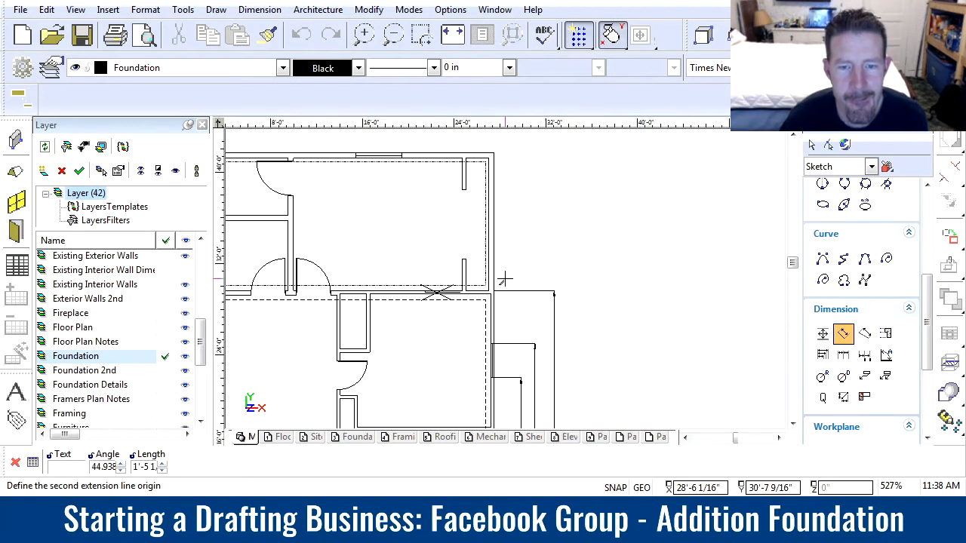
pyautogui.scroll(4, 506, 228)
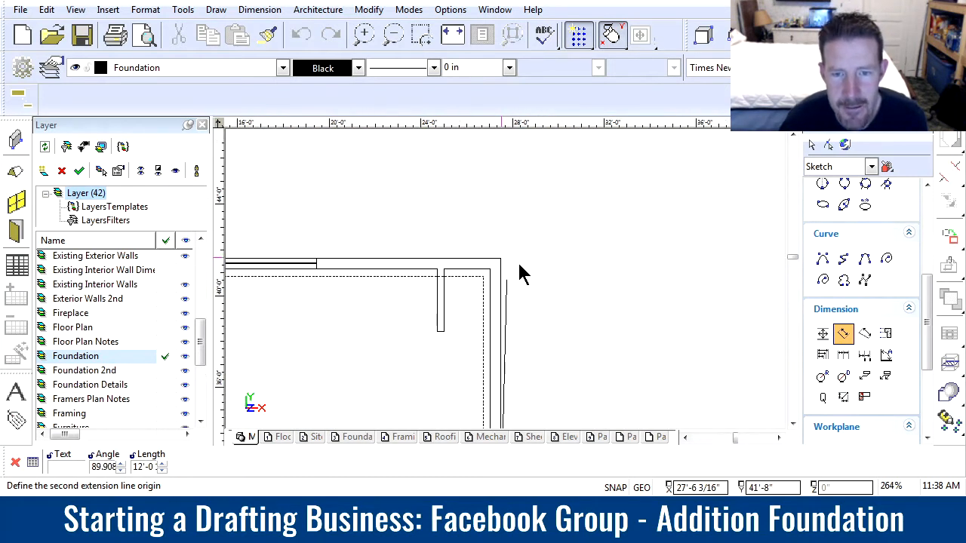
pyautogui.click(576, 291)
pyautogui.scroll(-2, 535, 360)
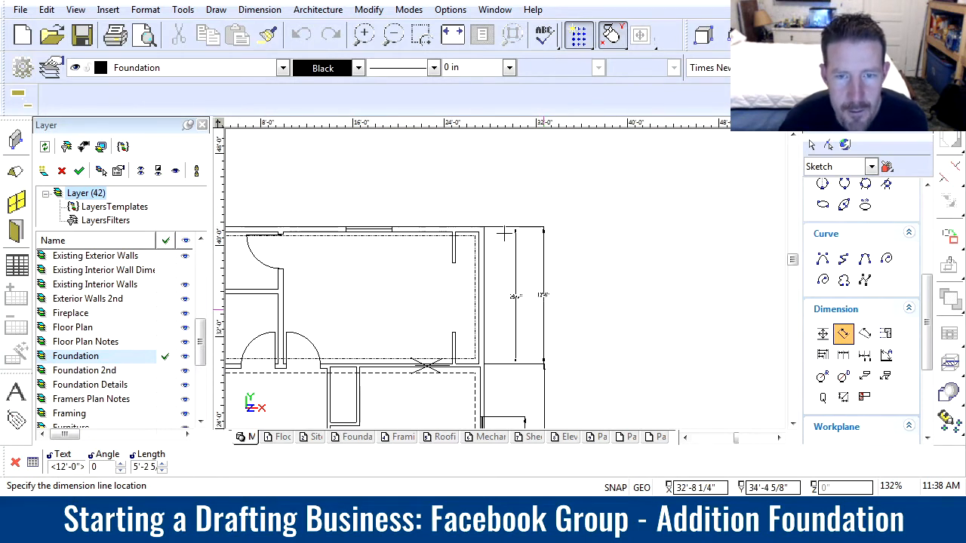
pyautogui.click(539, 296)
# - Dimension the overall right exterior wall from the upper-right corner to the lower-right corner, placing it as the outermost vertical dimension
pyautogui.scroll(4, 521, 305)
pyautogui.click(520, 308)
pyautogui.scroll(4, 509, 275)
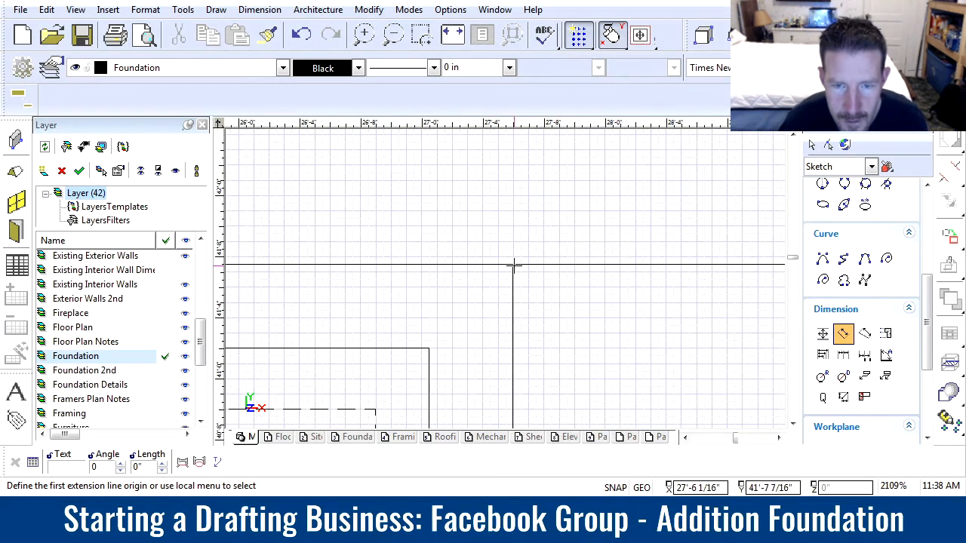
pyautogui.click(513, 264)
pyautogui.scroll(-12, 491, 270)
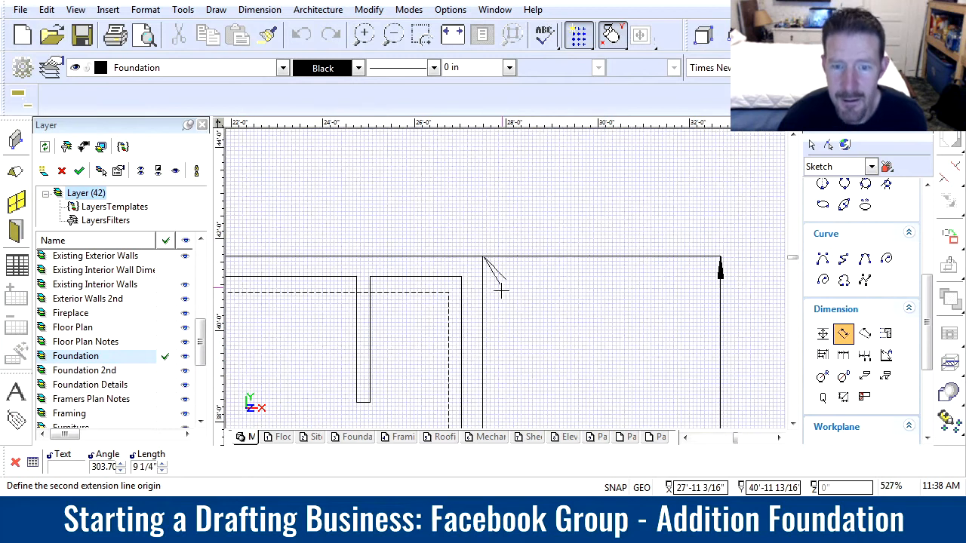
pyautogui.scroll(8, 500, 400)
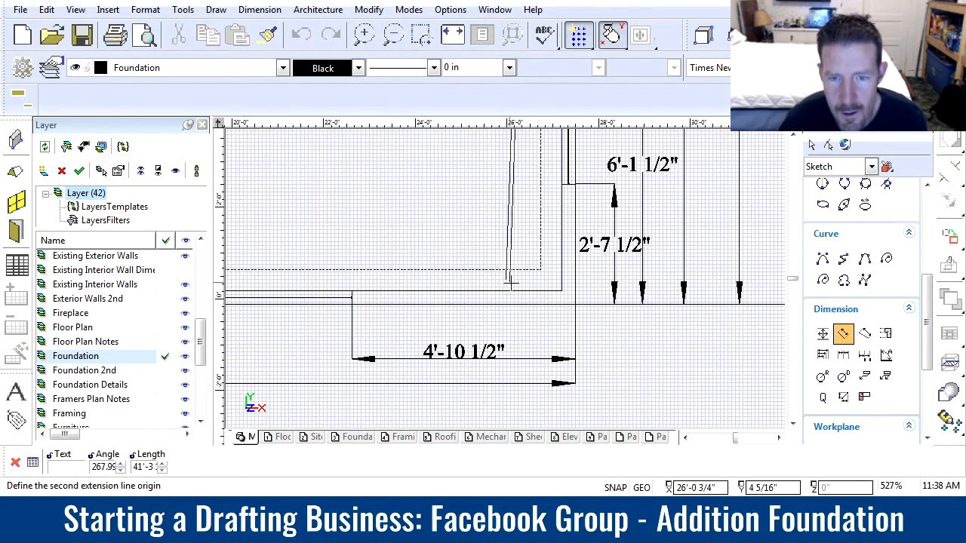
pyautogui.scroll(4, 578, 306)
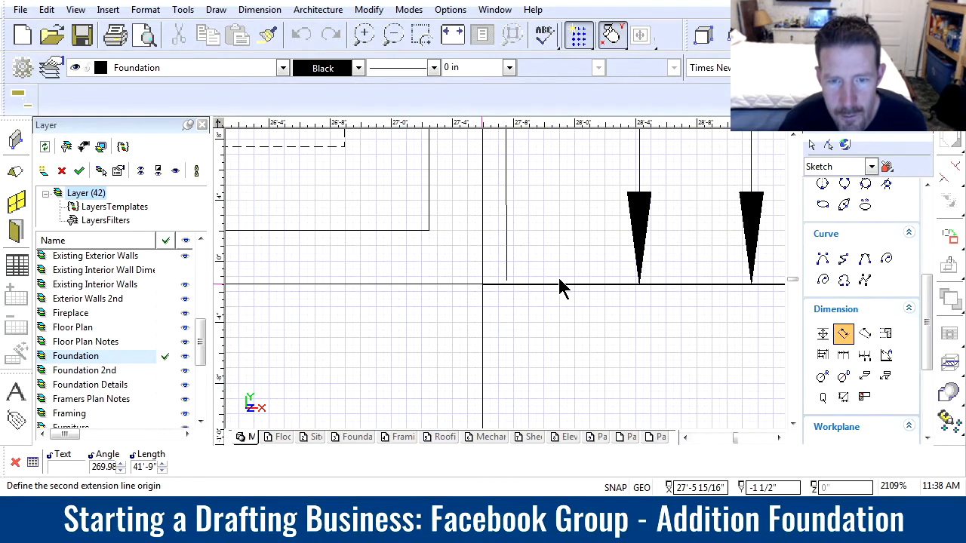
pyautogui.click(597, 283)
pyautogui.scroll(-4, 596, 284)
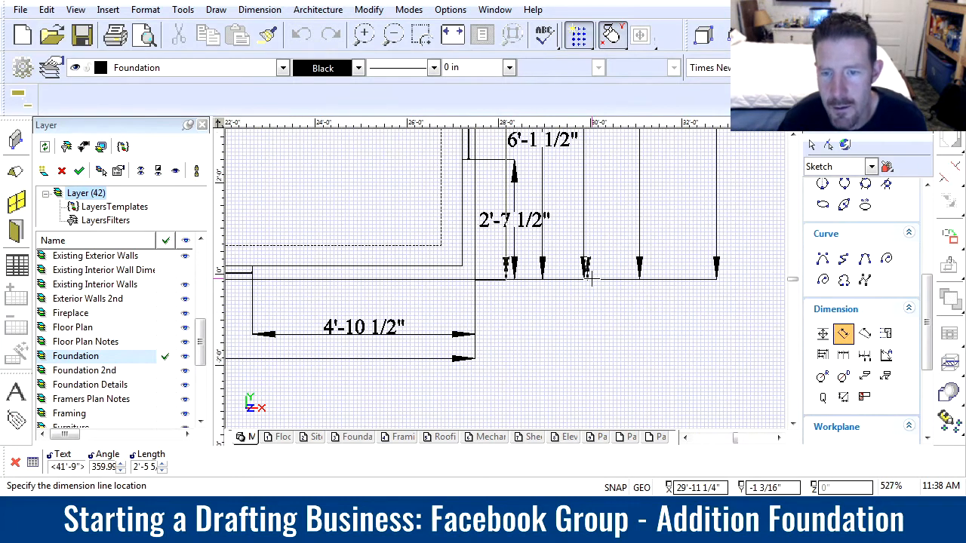
pyautogui.scroll(-4, 504, 280)
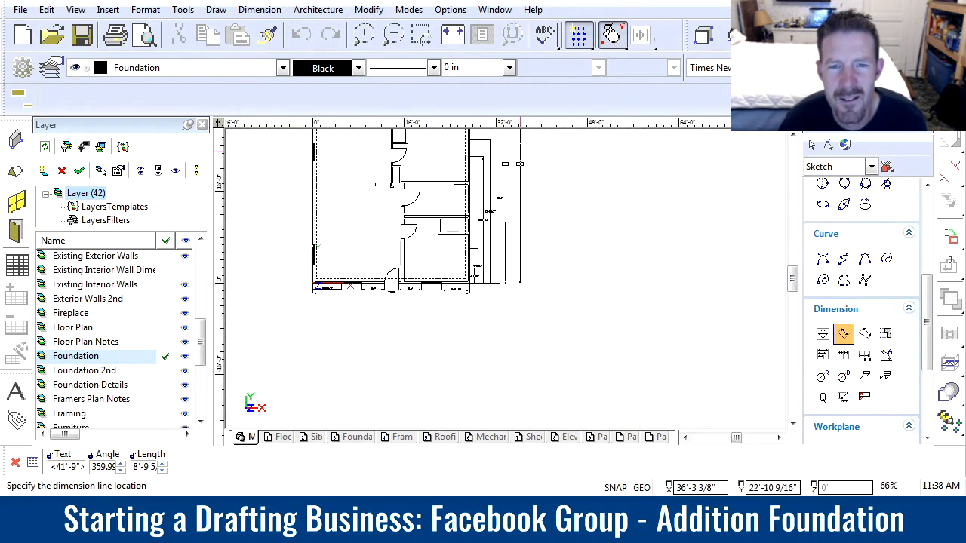
pyautogui.scroll(2, 508, 280)
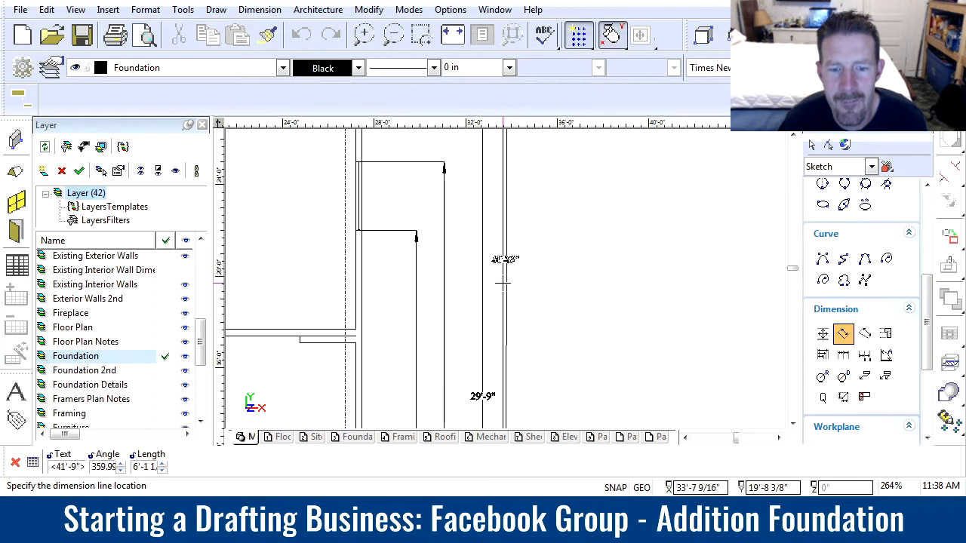
pyautogui.click(450, 351)
# - Stretch the lower origin of the junction-to-corner vertical dimension onto the building's lower-right corner at X 27'-6", Y -1 1/2"
pyautogui.scroll(-3, 453, 353)
pyautogui.scroll(-2, 468, 355)
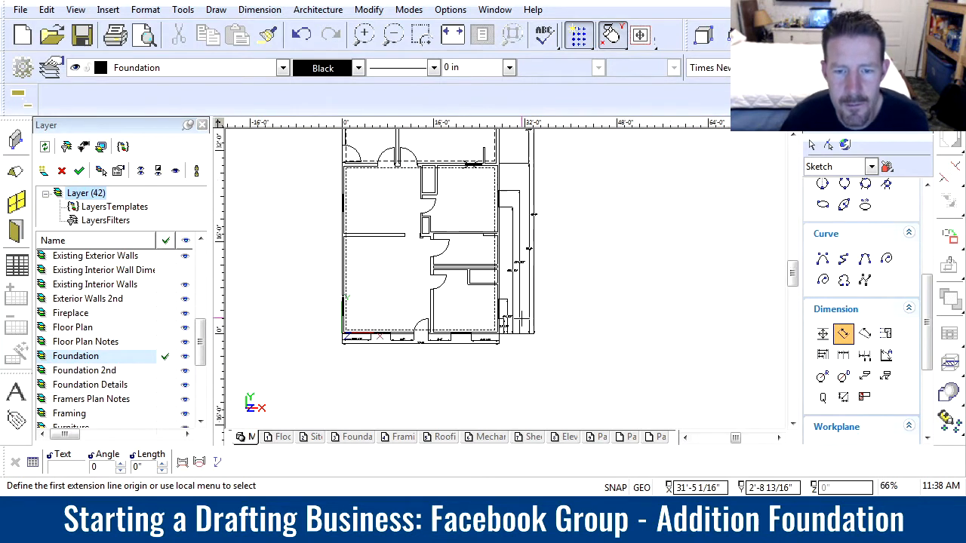
pyautogui.scroll(8, 521, 319)
pyautogui.scroll(3, 495, 257)
pyautogui.press('Escape')
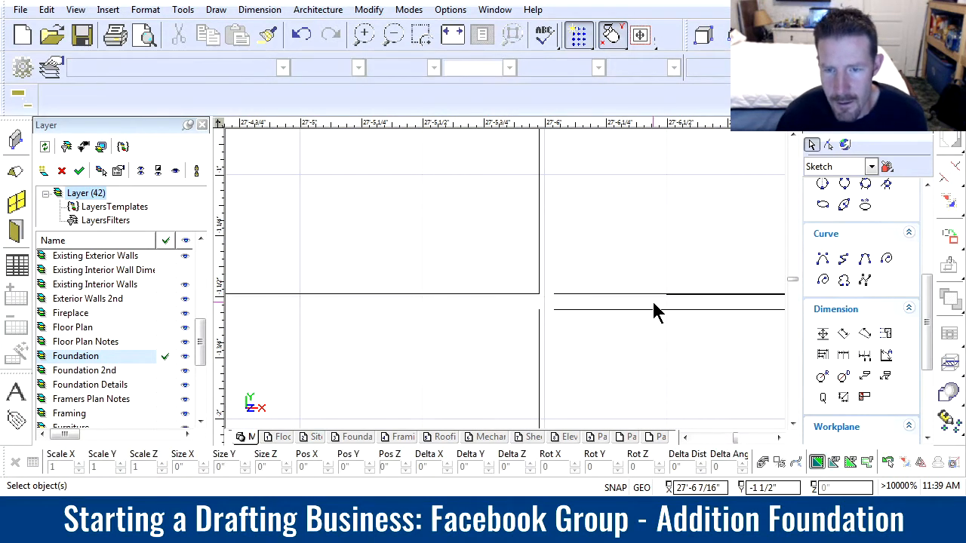
pyautogui.click(589, 307)
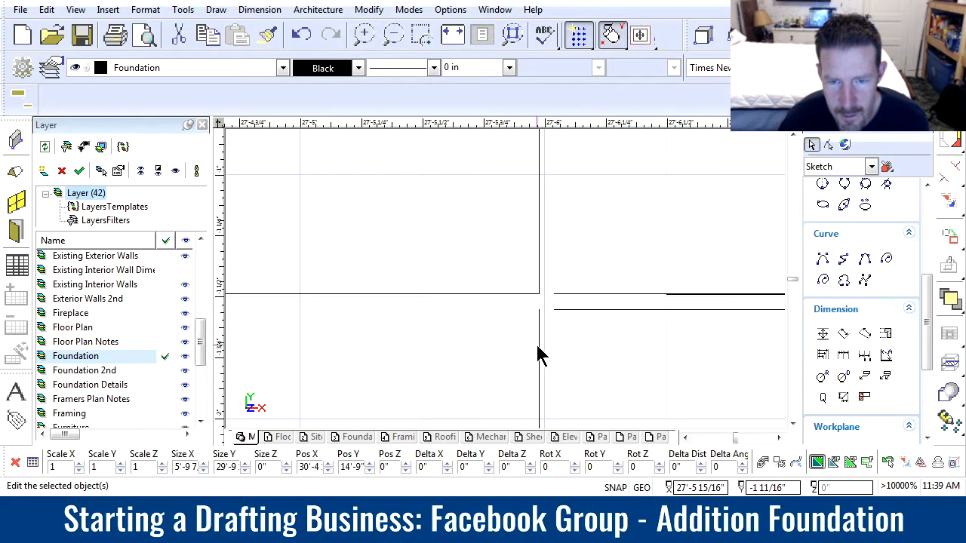
pyautogui.moveTo(538, 304); pyautogui.dragTo(537, 291)
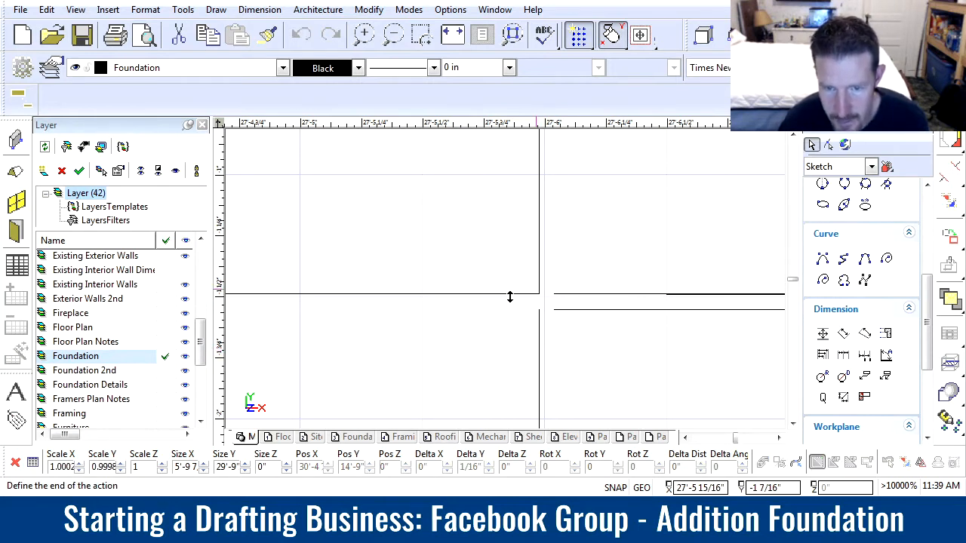
pyautogui.click(656, 330)
pyautogui.click(671, 297)
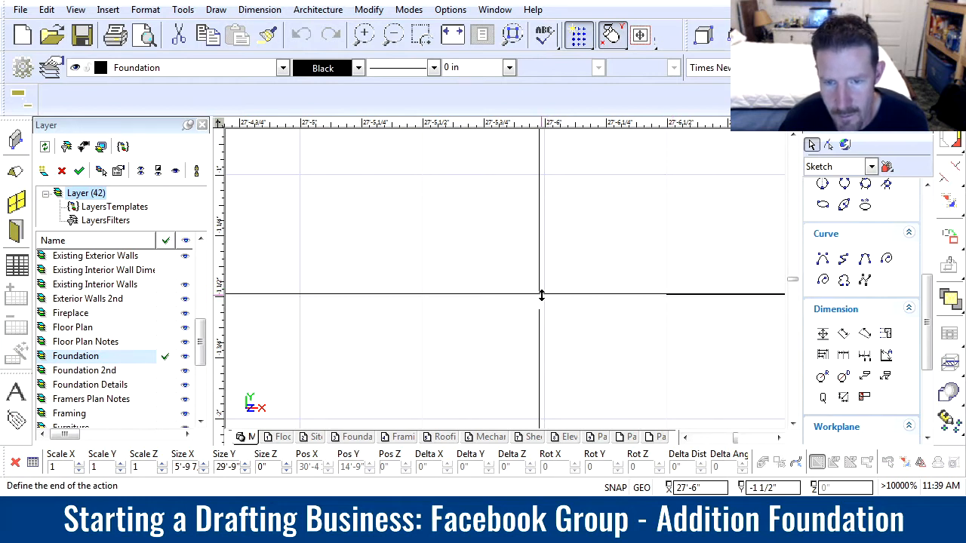
pyautogui.click(671, 304)
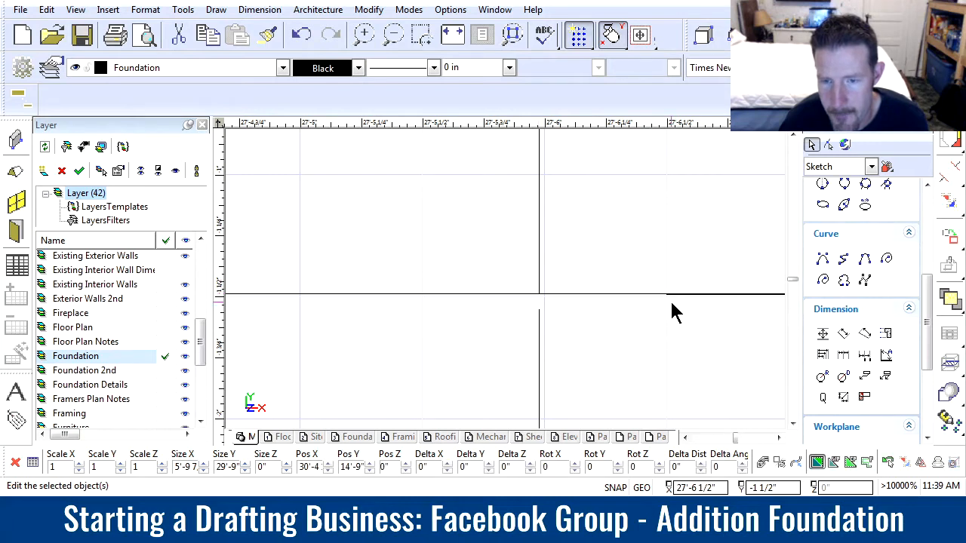
# - Align the overall vertical dimension's lower origin with the lower-right corner at X 27'-6", Y -1 1/2", and deselect it
pyautogui.click(538, 297)
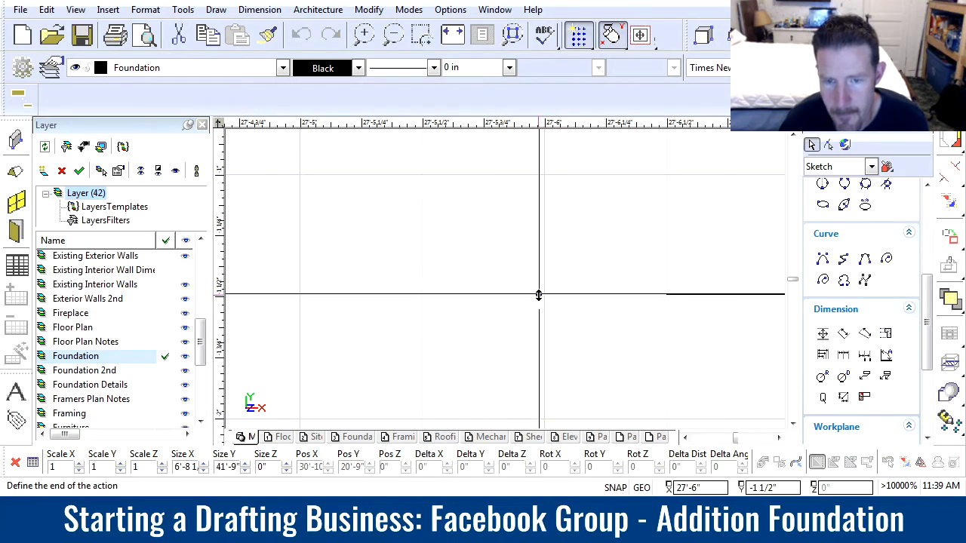
pyautogui.click(683, 331)
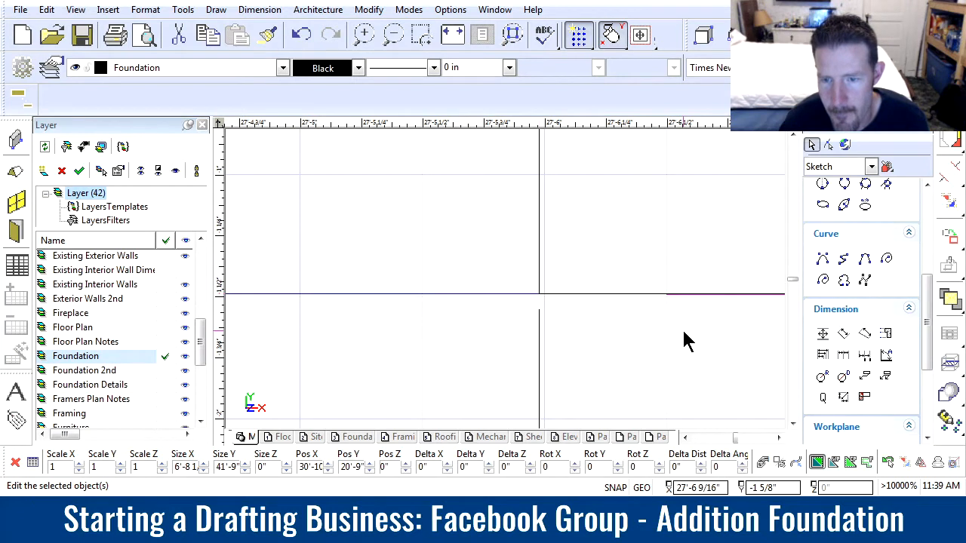
pyautogui.scroll(-10, 506, 285)
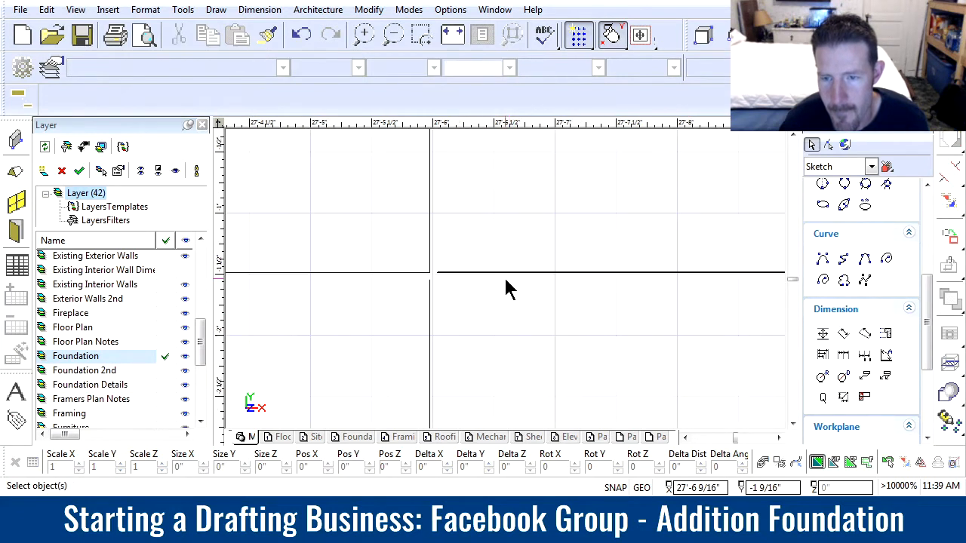
# - Dimension the upper exterior wall from its upper-right corner to the near edge of the window, placing the dimension just above the wall
pyautogui.scroll(-10, 505, 284)
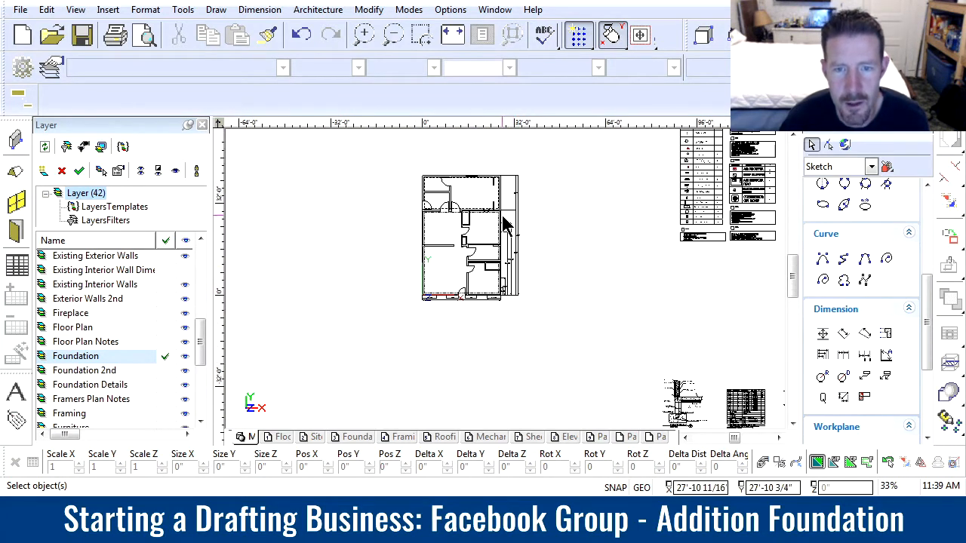
pyautogui.scroll(12, 511, 286)
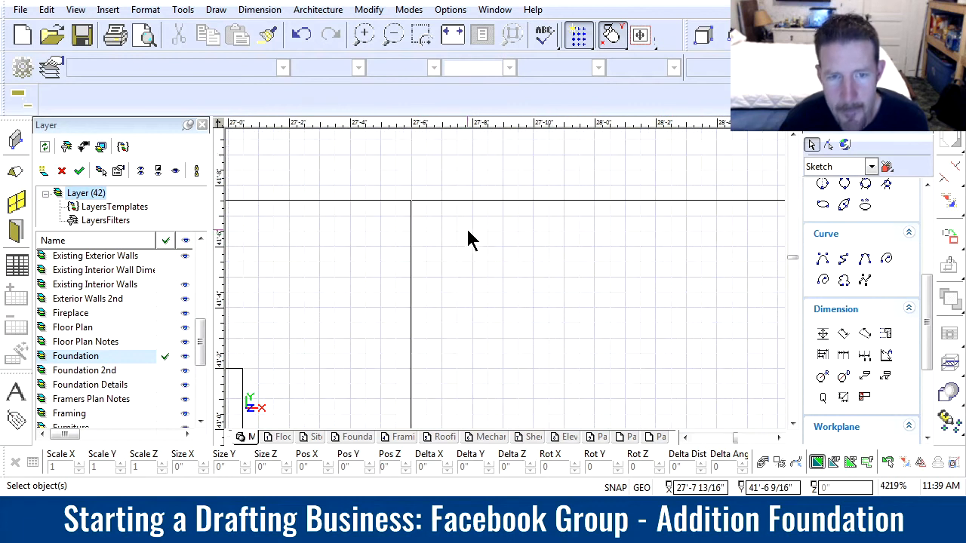
pyautogui.scroll(-8, 487, 301)
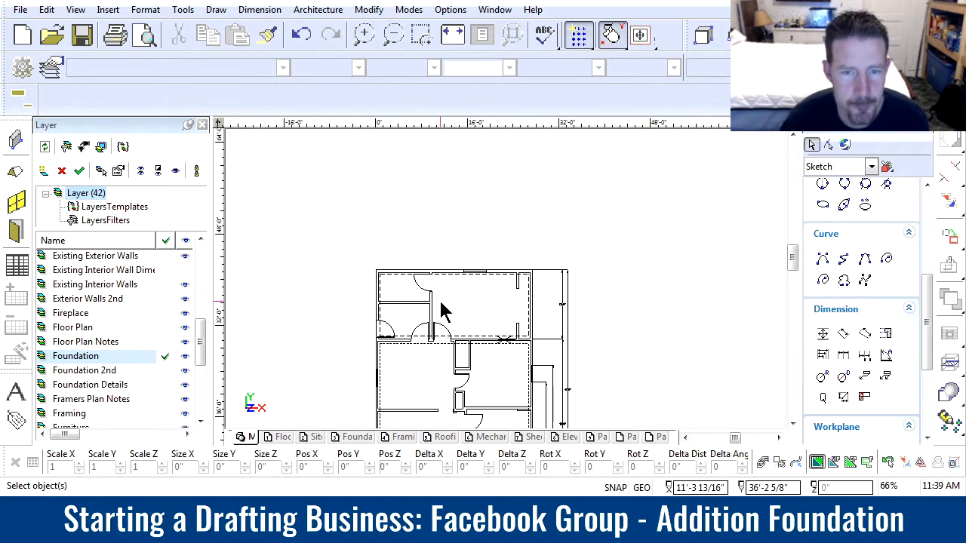
pyautogui.scroll(-1, 548, 238)
pyautogui.scroll(1, 502, 285)
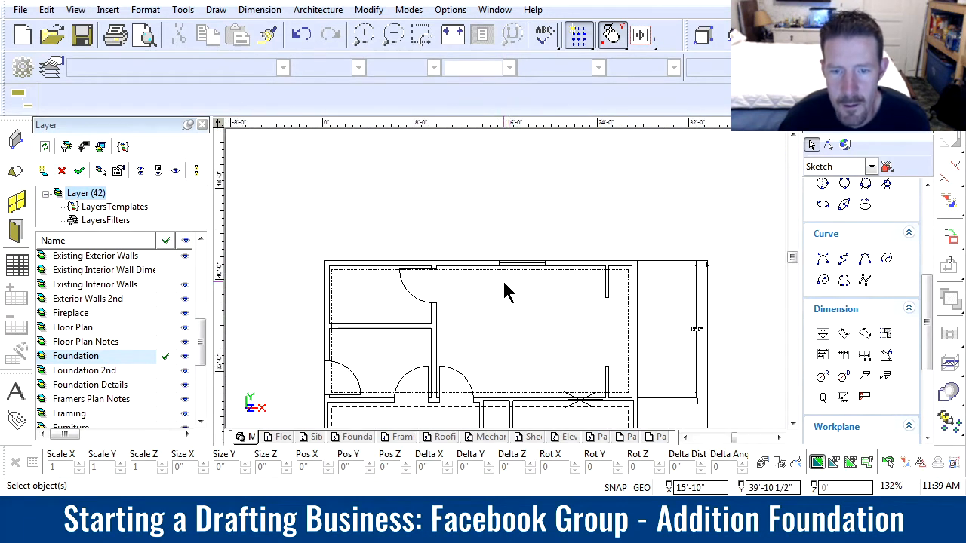
pyautogui.click(843, 333)
pyautogui.scroll(2, 506, 279)
pyautogui.scroll(5, 506, 279)
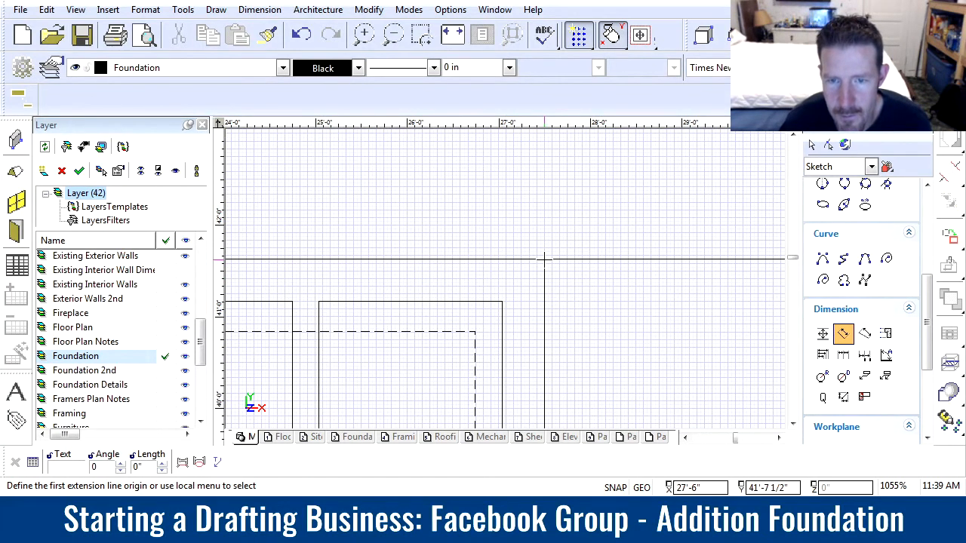
pyautogui.click(545, 260)
pyautogui.scroll(-3, 495, 281)
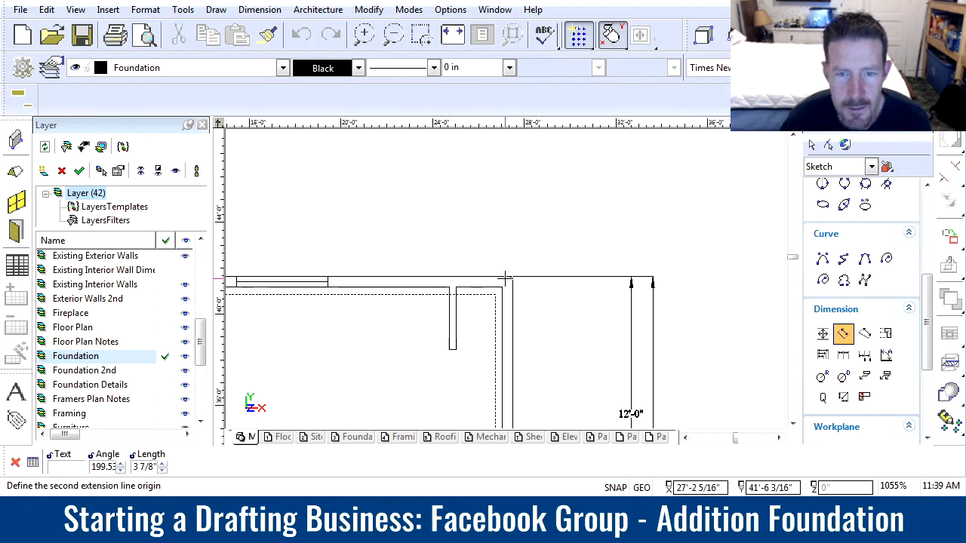
pyautogui.click(328, 277)
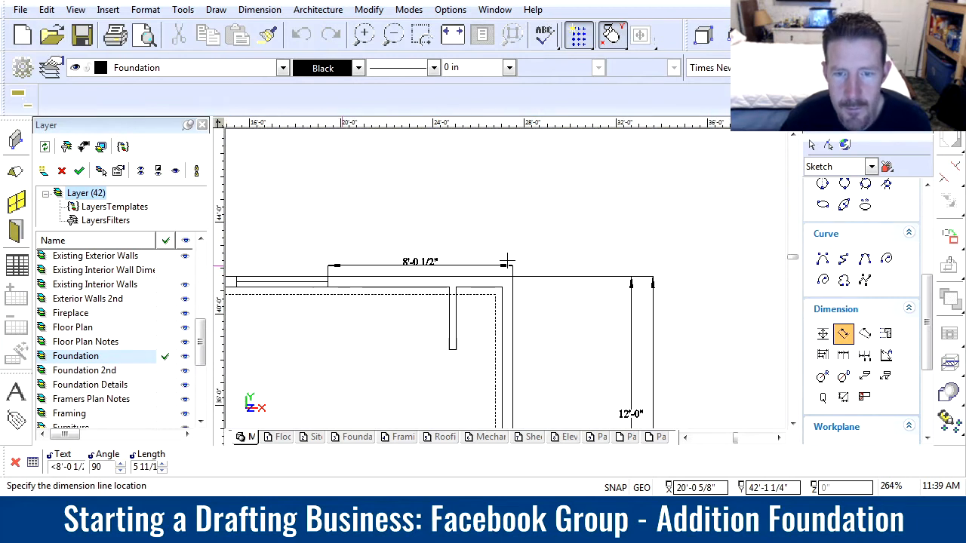
pyautogui.click(512, 266)
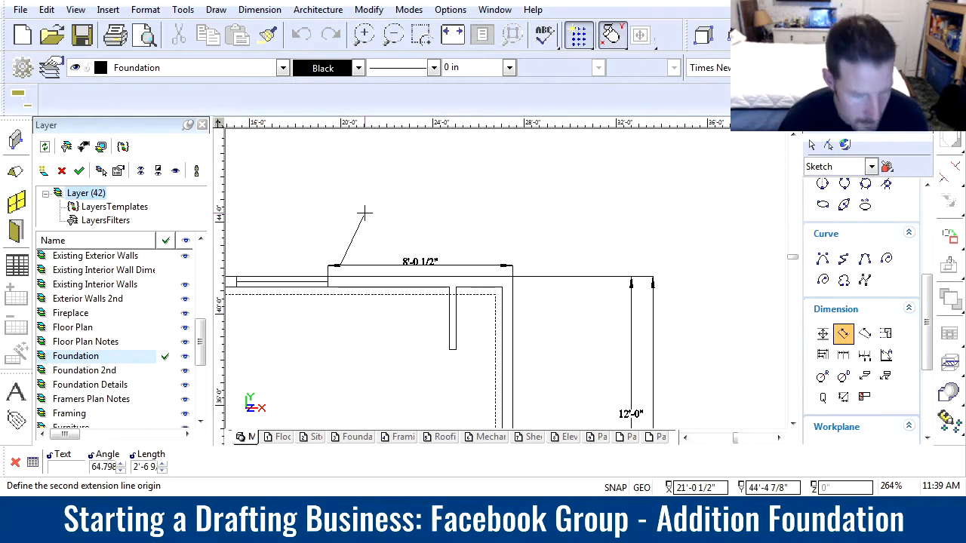
pyautogui.press('Escape')
pyautogui.scroll(5, 508, 277)
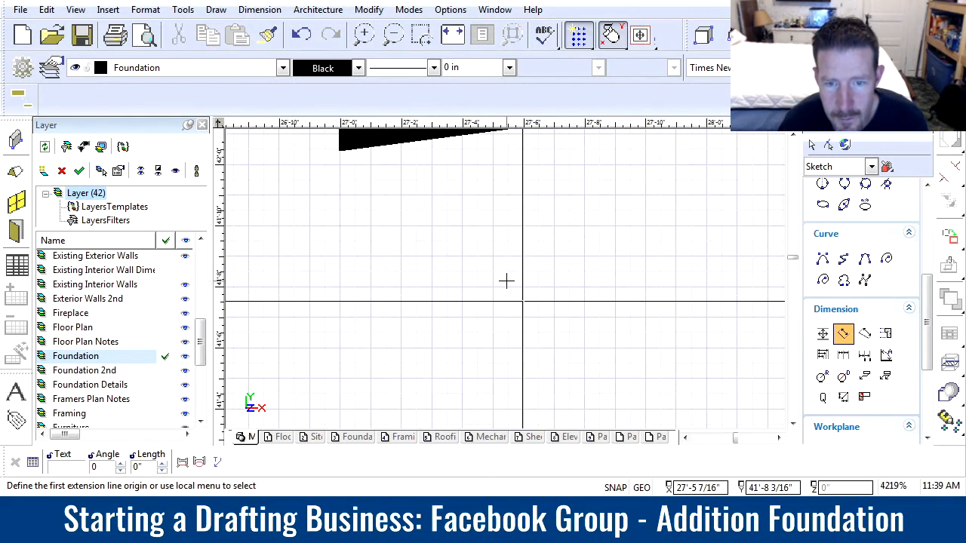
pyautogui.click(538, 308)
pyautogui.scroll(-5, 453, 276)
pyautogui.click(258, 288)
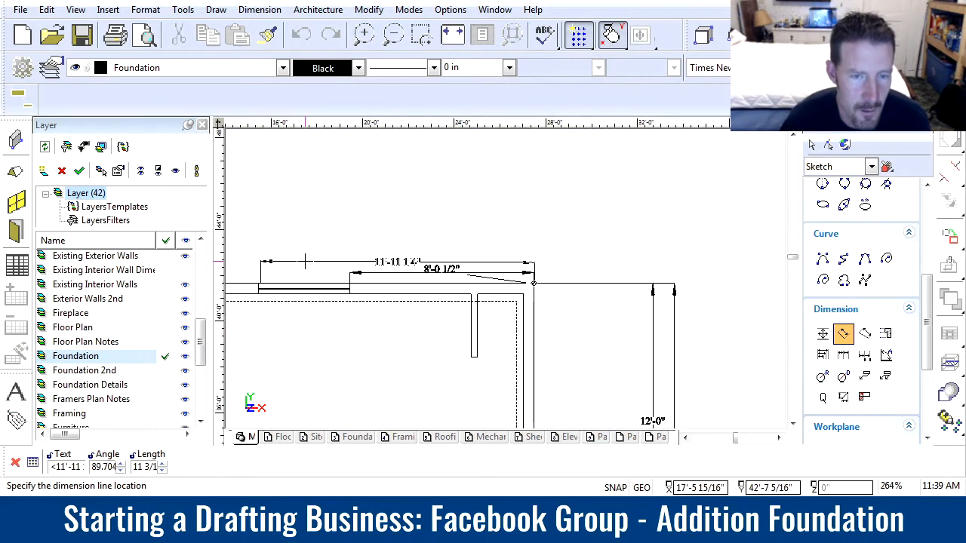
pyautogui.press('Escape')
# - Dimension the upper wall from its upper-right corner to the window's far edge, placing it above the shorter corner-to-window dimension
pyautogui.scroll(5, 533, 282)
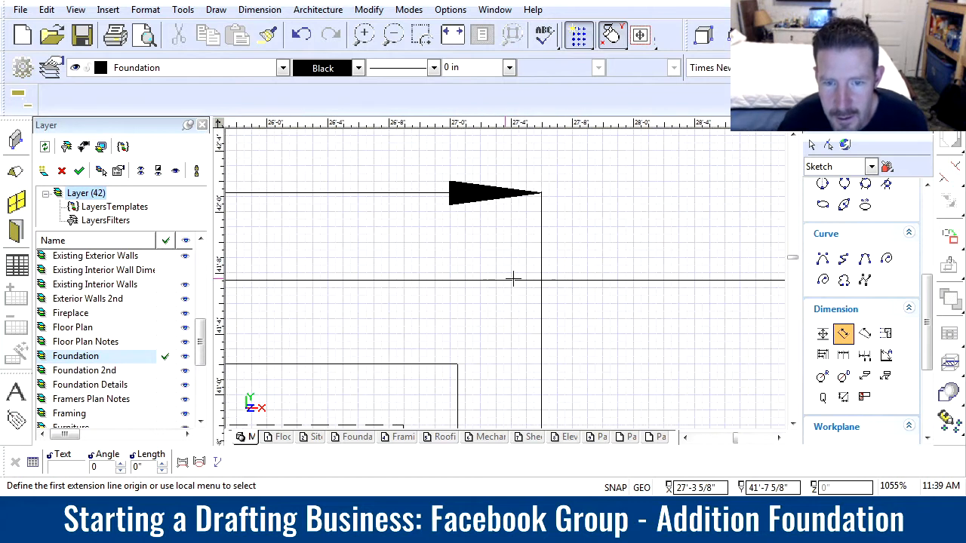
pyautogui.click(611, 300)
pyautogui.scroll(-6, 573, 287)
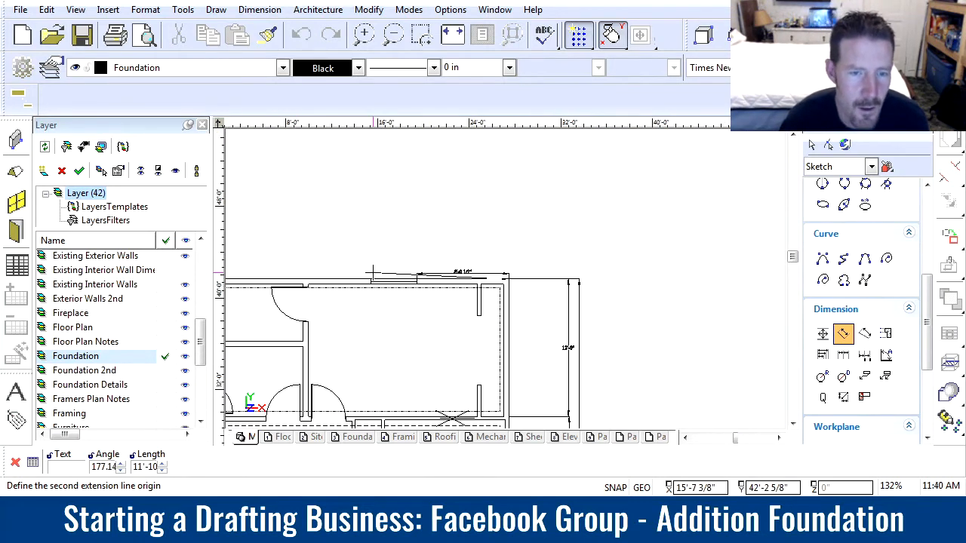
pyautogui.scroll(2, 378, 276)
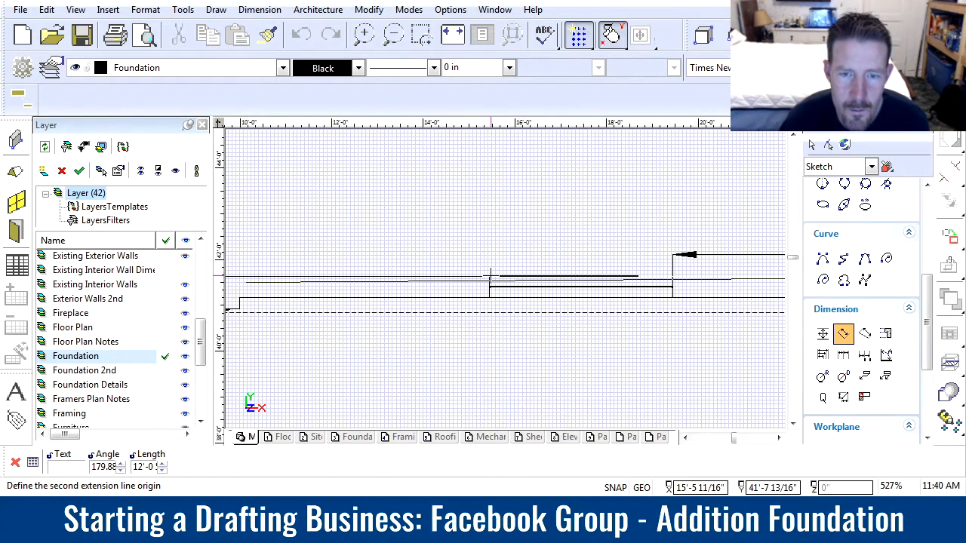
pyautogui.click(491, 276)
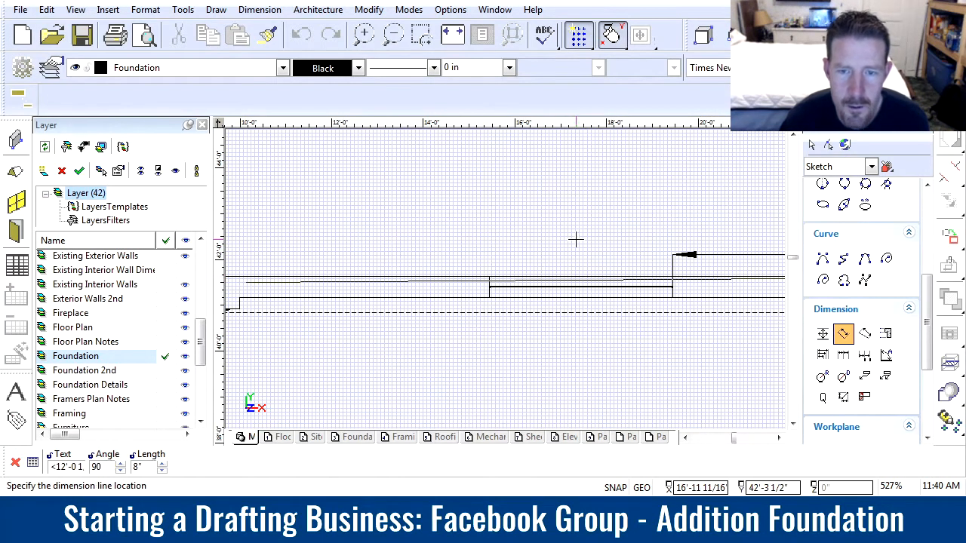
pyautogui.click(716, 278)
pyautogui.scroll(-2, 523, 280)
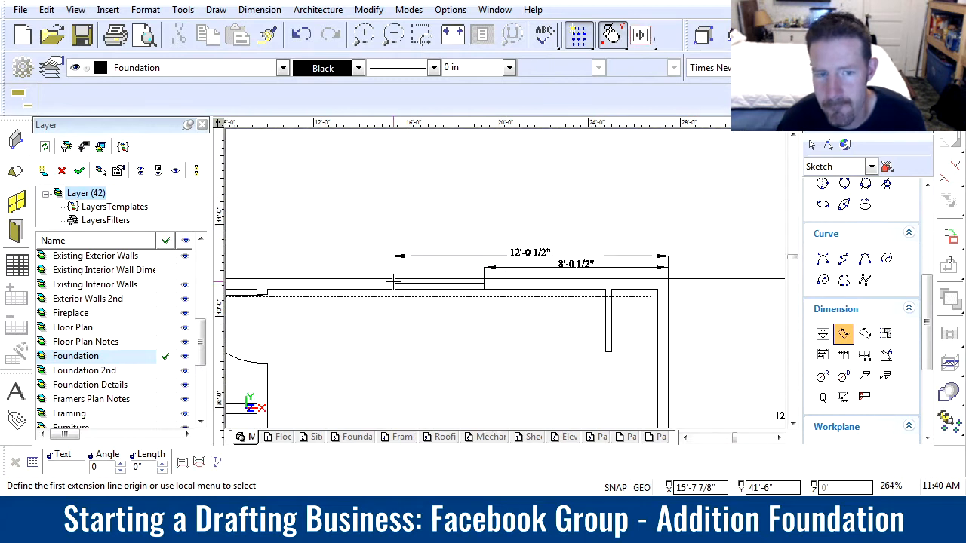
# - Dimension the upper wall from its upper-left corner to the window's left edge, in line with the neighbouring corner-to-window dimension
pyautogui.scroll(1, 426, 267)
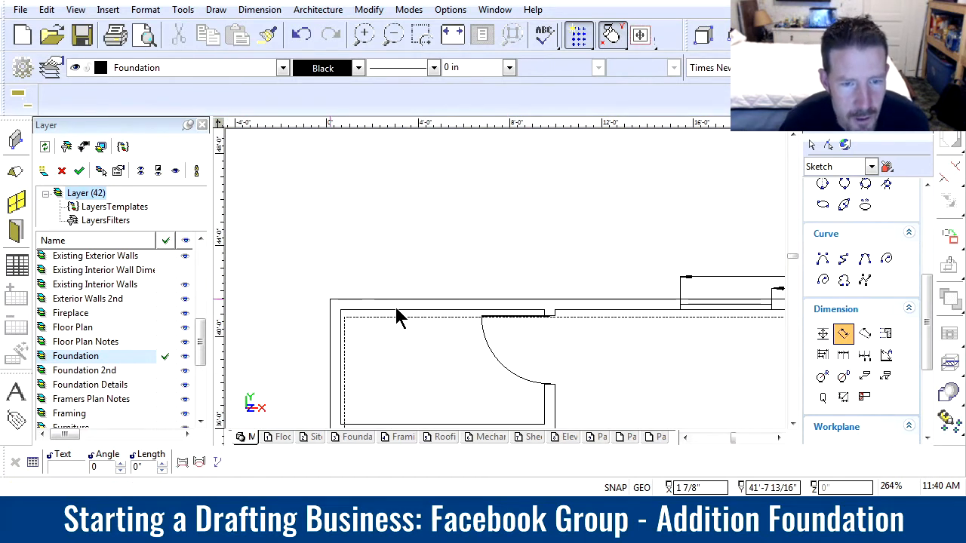
pyautogui.click(330, 300)
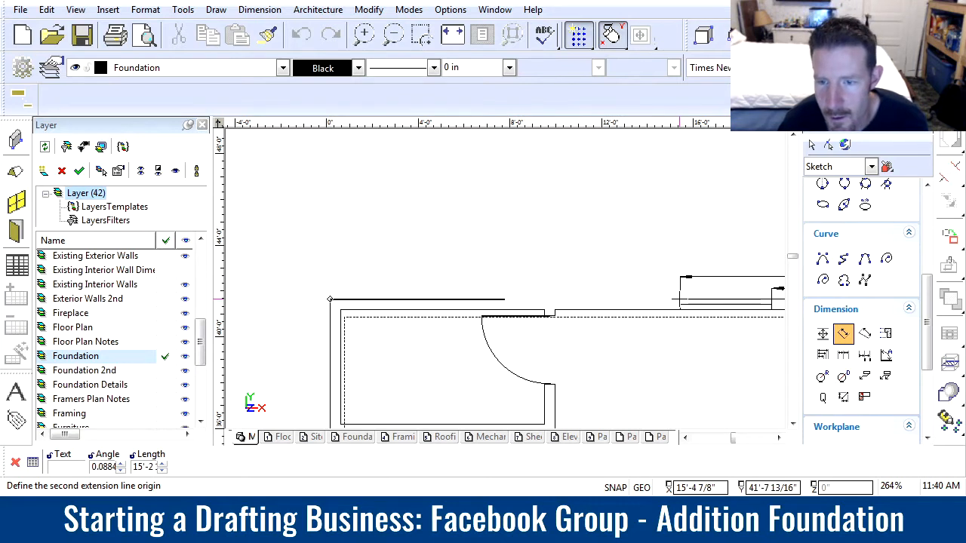
pyautogui.click(679, 300)
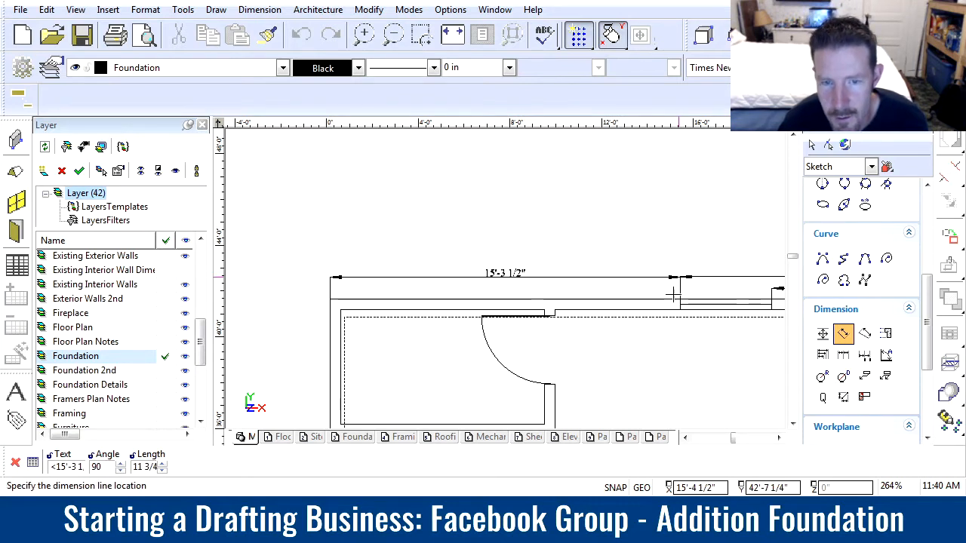
pyautogui.click(664, 300)
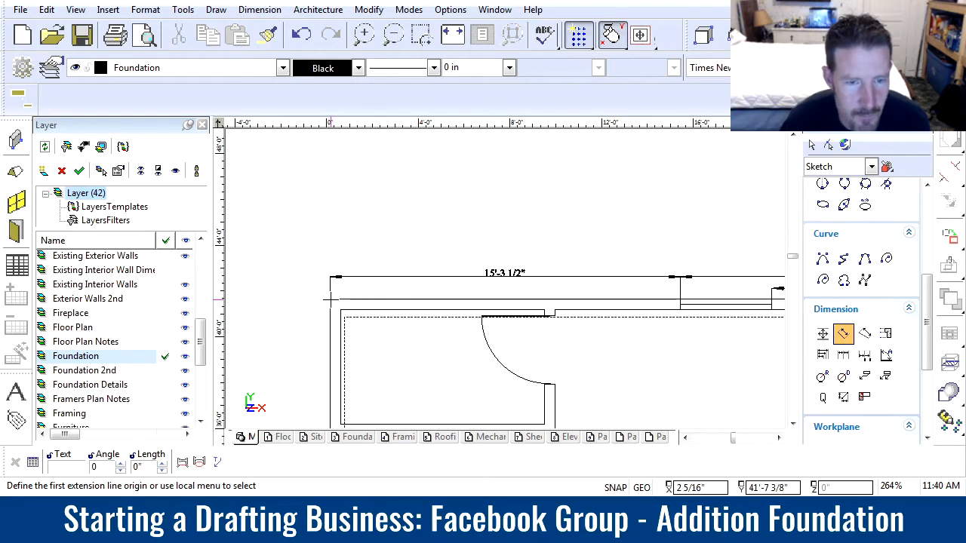
# - Dimension the overall upper exterior wall from the upper-left corner to the upper-right corner, placing it as the outermost horizontal dimension
pyautogui.click(385, 313)
pyautogui.scroll(-2, 516, 254)
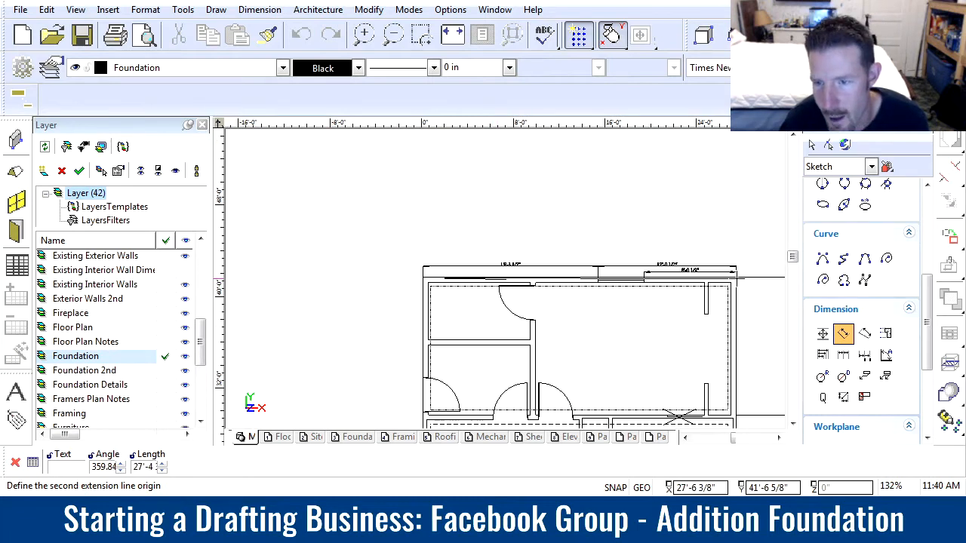
pyautogui.scroll(4, 744, 277)
pyautogui.scroll(4, 504, 280)
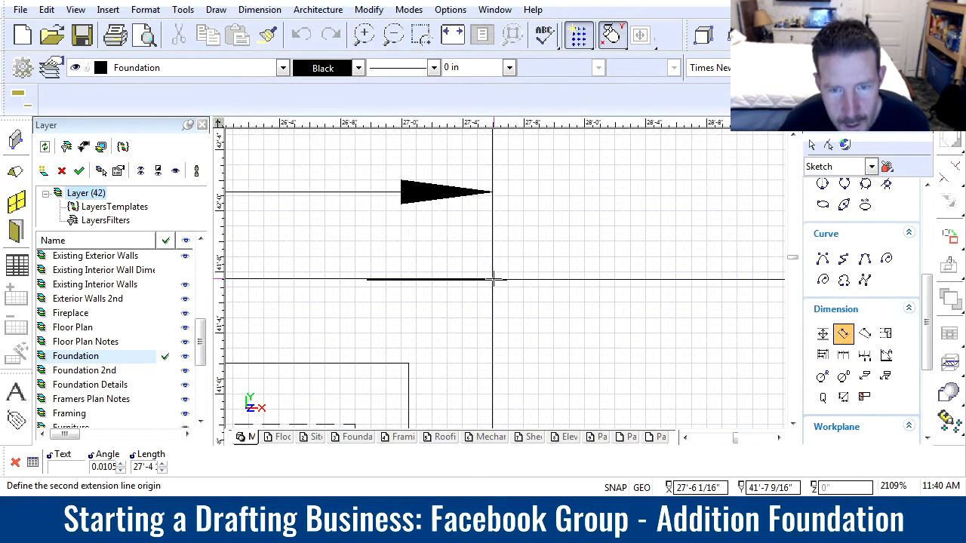
pyautogui.scroll(4, 494, 279)
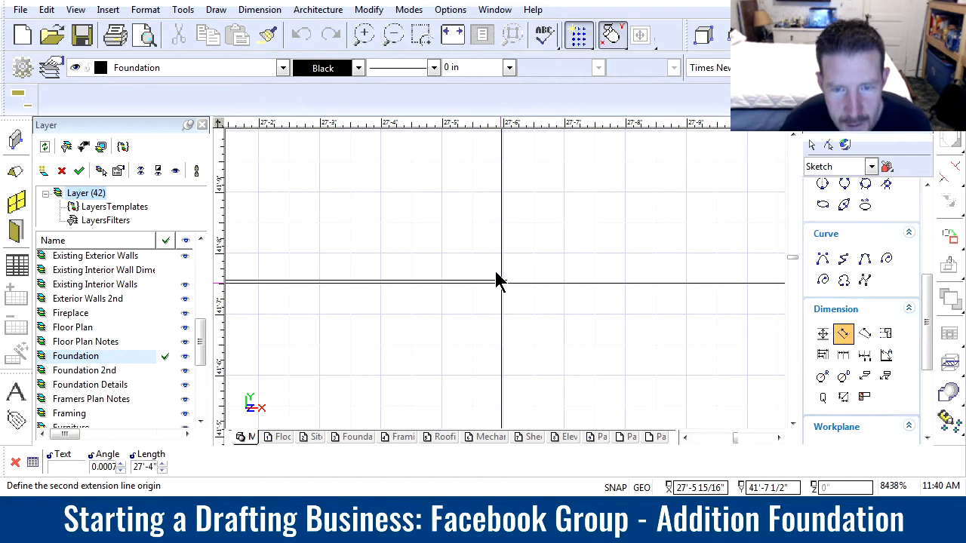
pyautogui.click(496, 280)
pyautogui.scroll(-6, 504, 281)
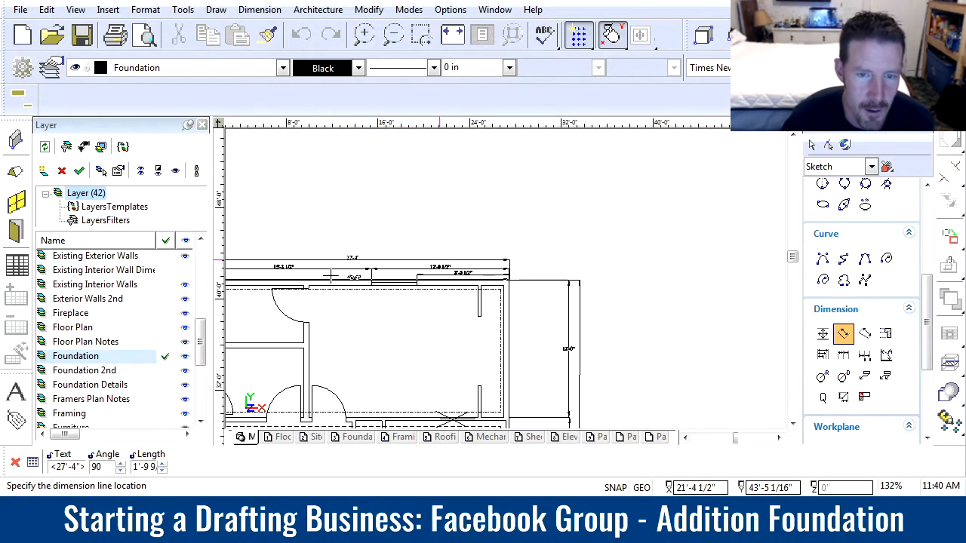
pyautogui.click(258, 294)
# - Dimension the left exterior wall from the building's lower-left corner to the lower edge of its first window, placing it outside the wall
pyautogui.scroll(-2, 258, 295)
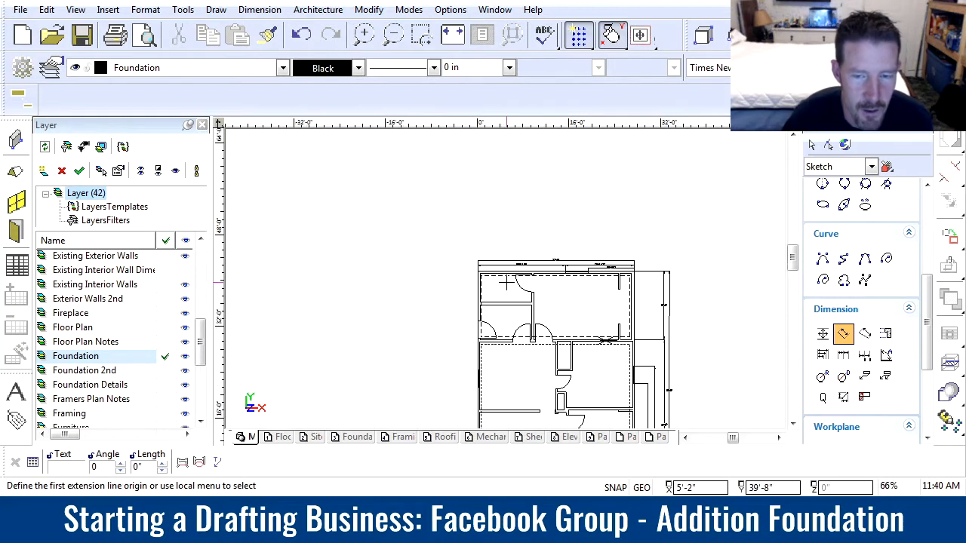
pyautogui.scroll(-2, 514, 342)
pyautogui.scroll(8, 506, 302)
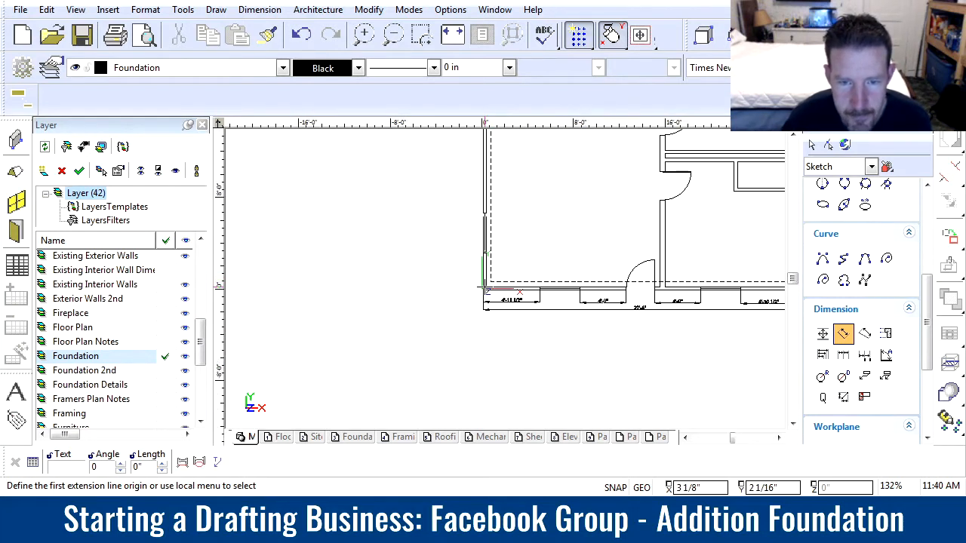
pyautogui.scroll(5, 502, 285)
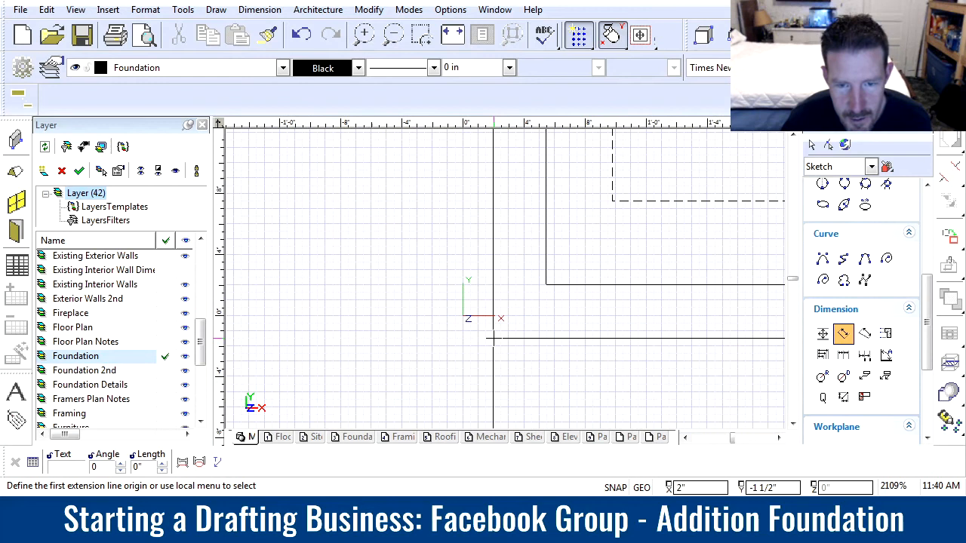
pyautogui.scroll(5, 492, 340)
pyautogui.click(537, 278)
pyautogui.scroll(-7, 542, 279)
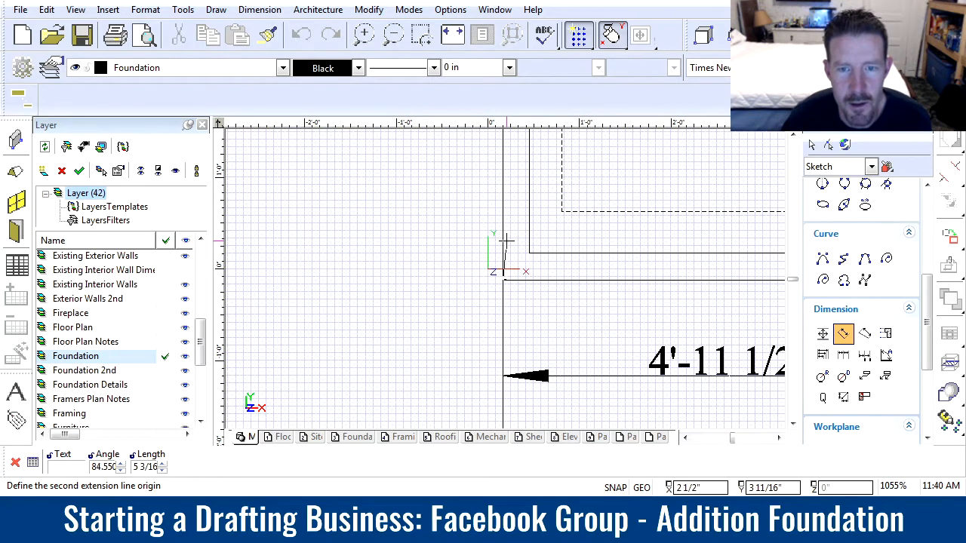
pyautogui.scroll(-3, 504, 256)
pyautogui.scroll(5, 502, 276)
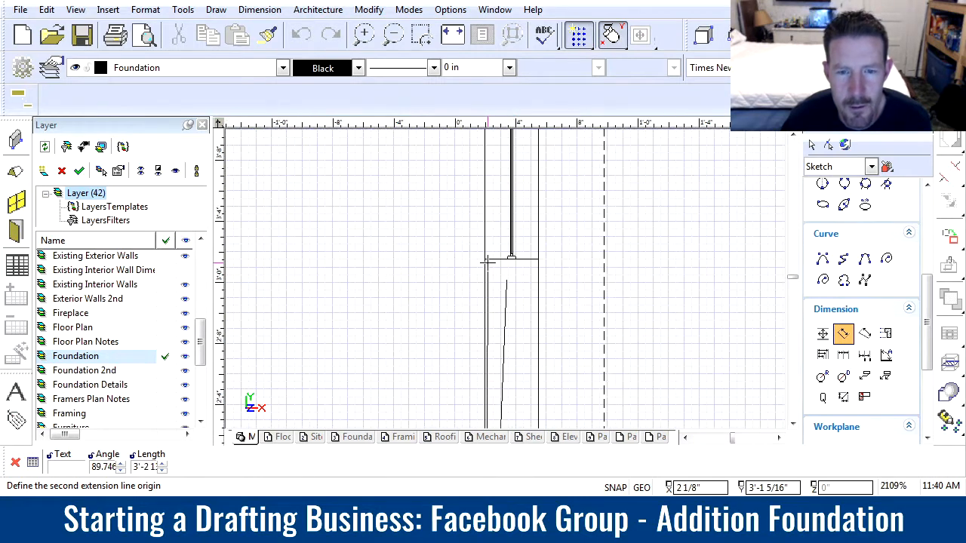
pyautogui.click(487, 261)
pyautogui.scroll(-2, 489, 284)
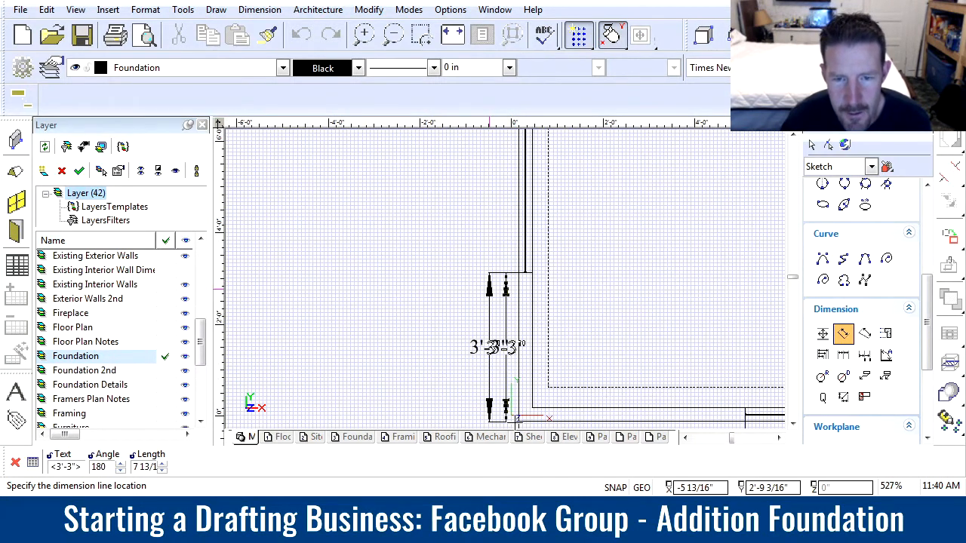
pyautogui.click(492, 408)
# - Dimension the left wall from the building's lower-left corner to the first window's upper edge, placing it outside the shorter corner-to-window dimension
pyautogui.scroll(3, 504, 279)
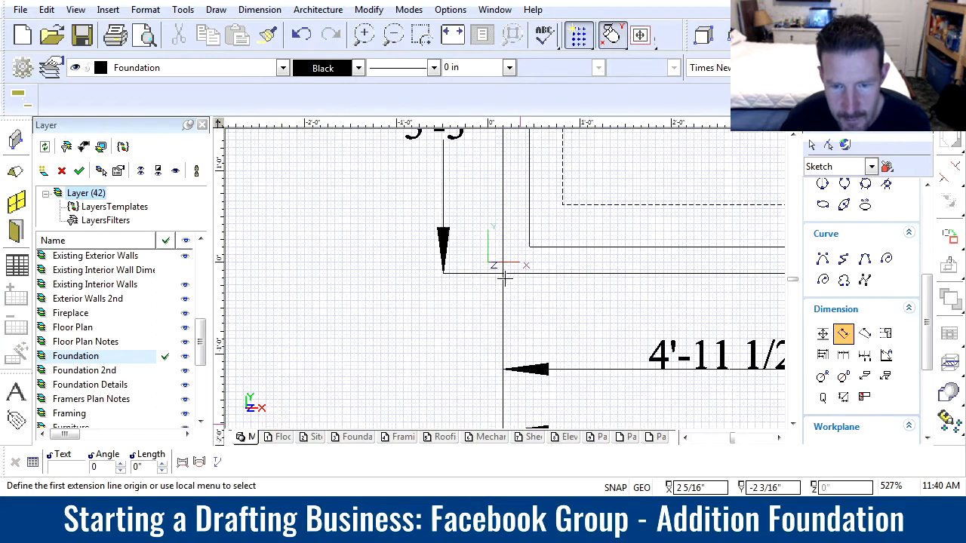
pyautogui.scroll(3, 496, 267)
pyautogui.click(482, 242)
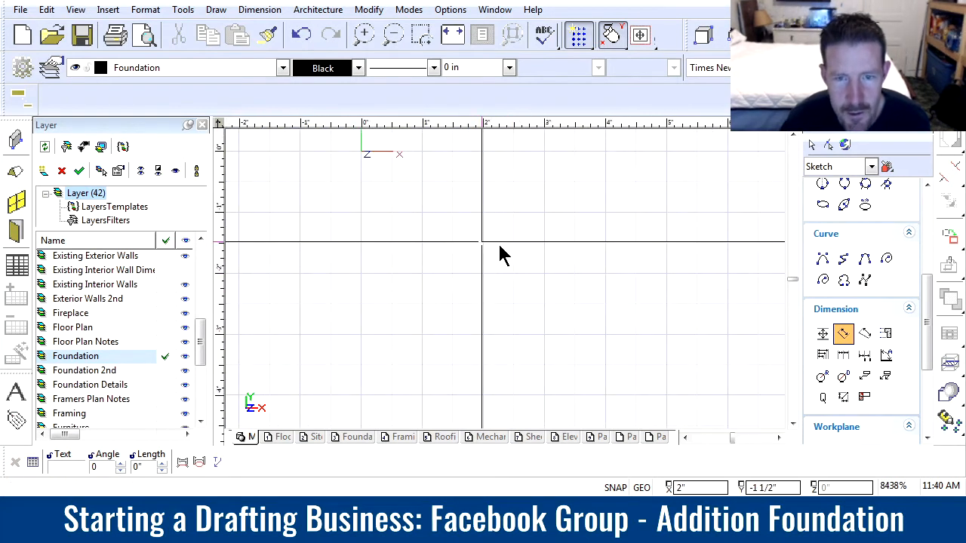
pyautogui.scroll(-9, 510, 258)
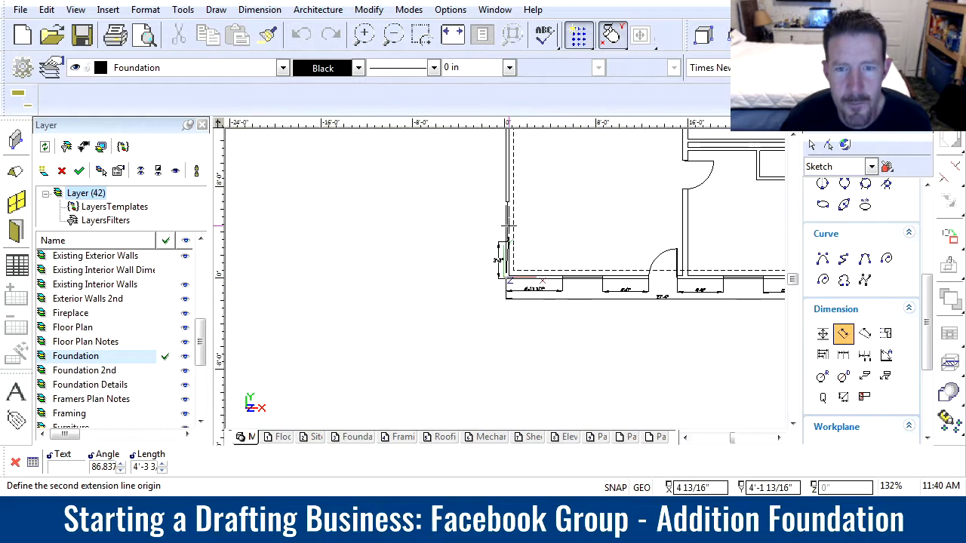
pyautogui.scroll(4, 499, 200)
pyautogui.scroll(4, 498, 257)
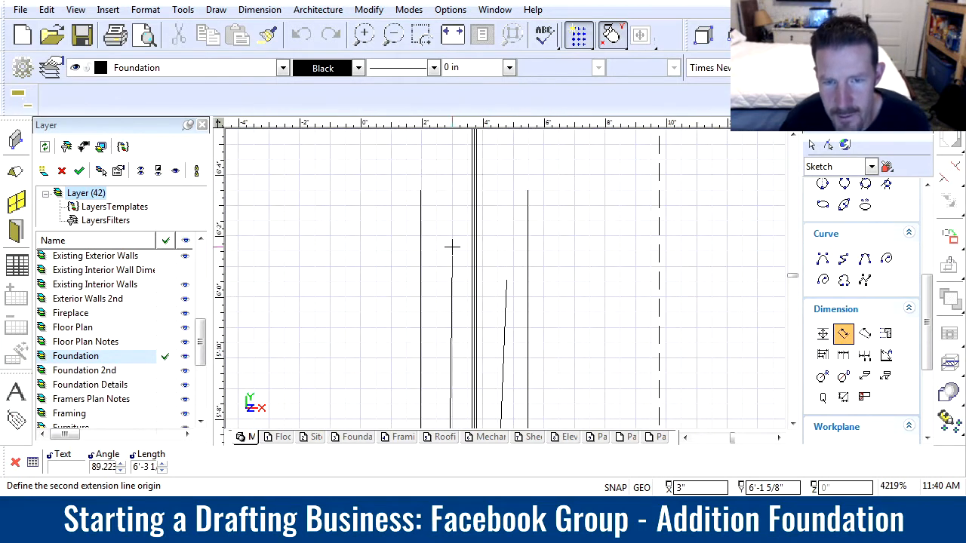
pyautogui.scroll(-1, 480, 184)
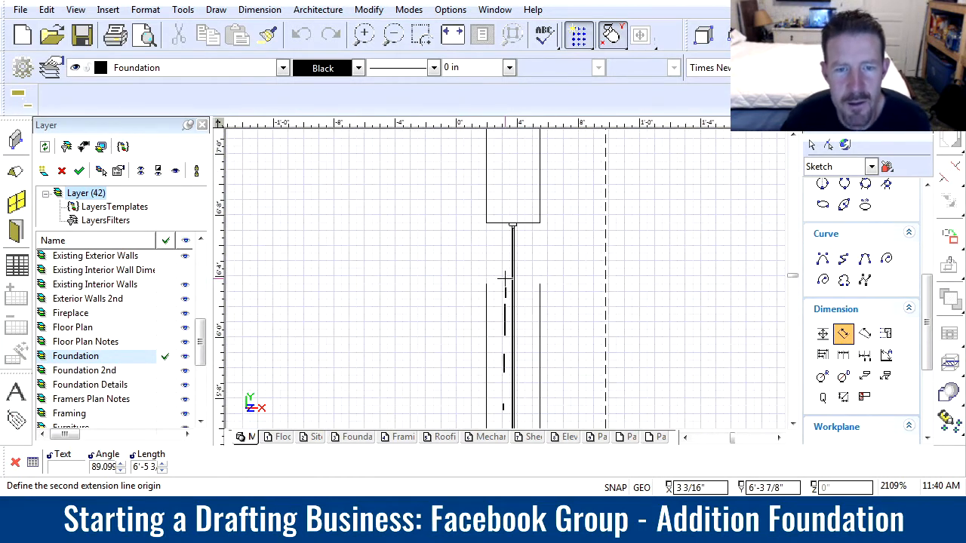
pyautogui.click(484, 222)
pyautogui.scroll(-2, 502, 287)
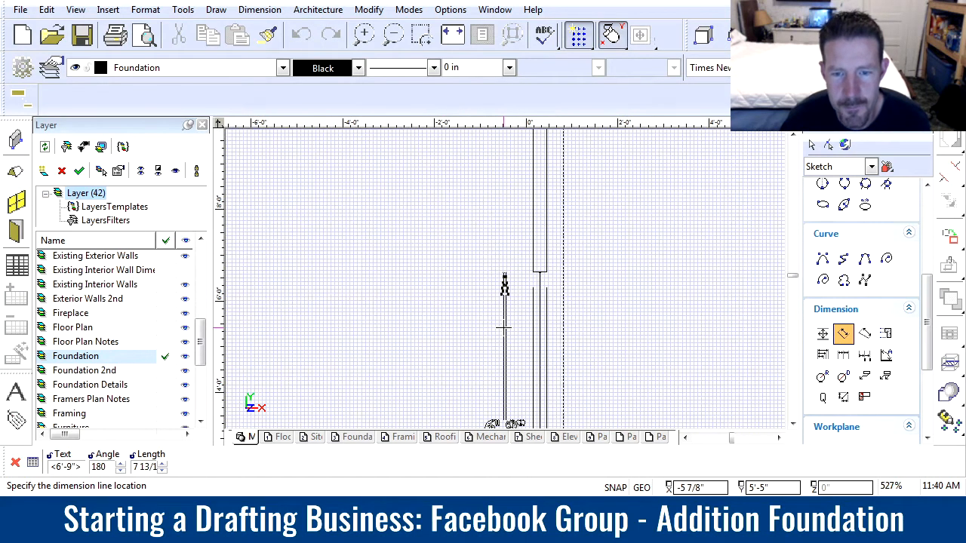
pyautogui.scroll(-1, 505, 317)
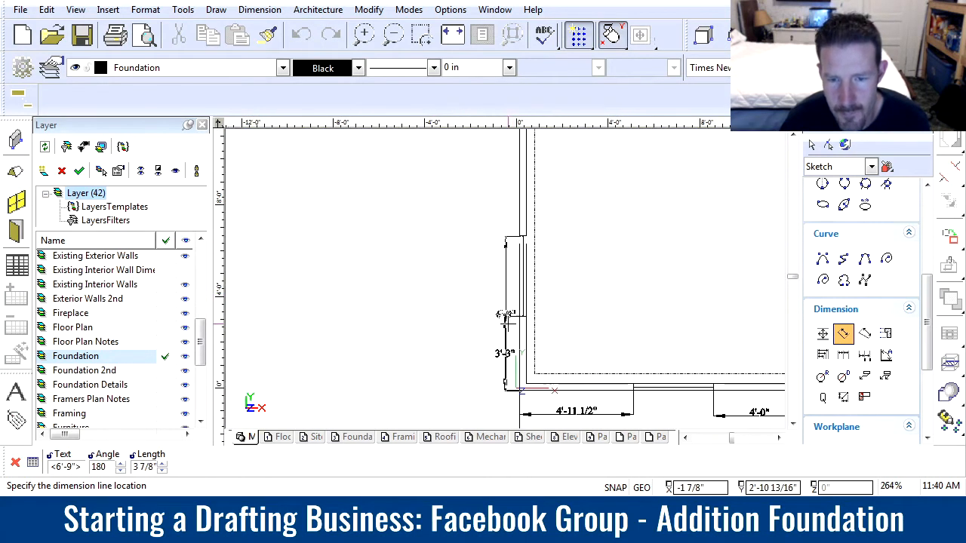
pyautogui.click(556, 320)
pyautogui.press('Escape')
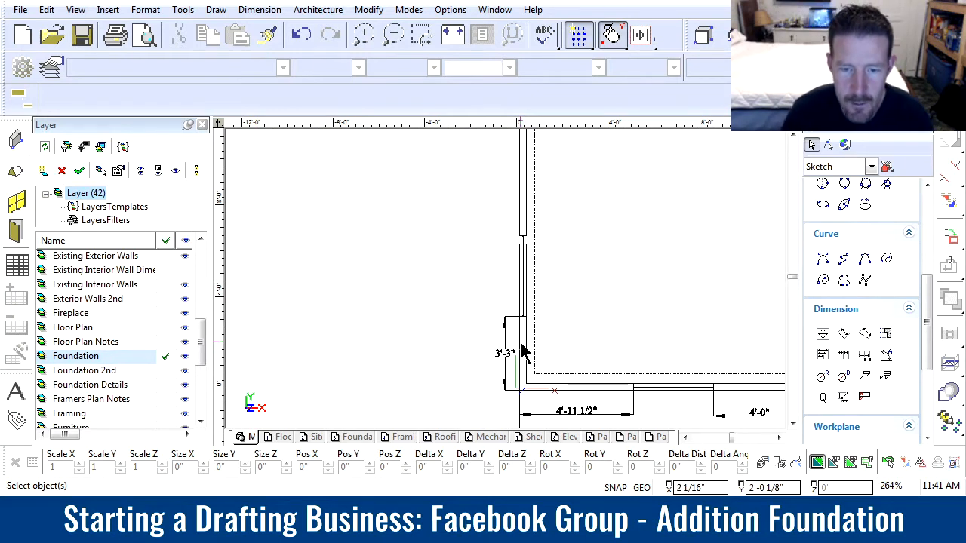
# - Compare the window dimensions at the left wall's lower corner with those at the right wall's lower corner
pyautogui.scroll(-3, 442, 280)
pyautogui.scroll(2, 508, 280)
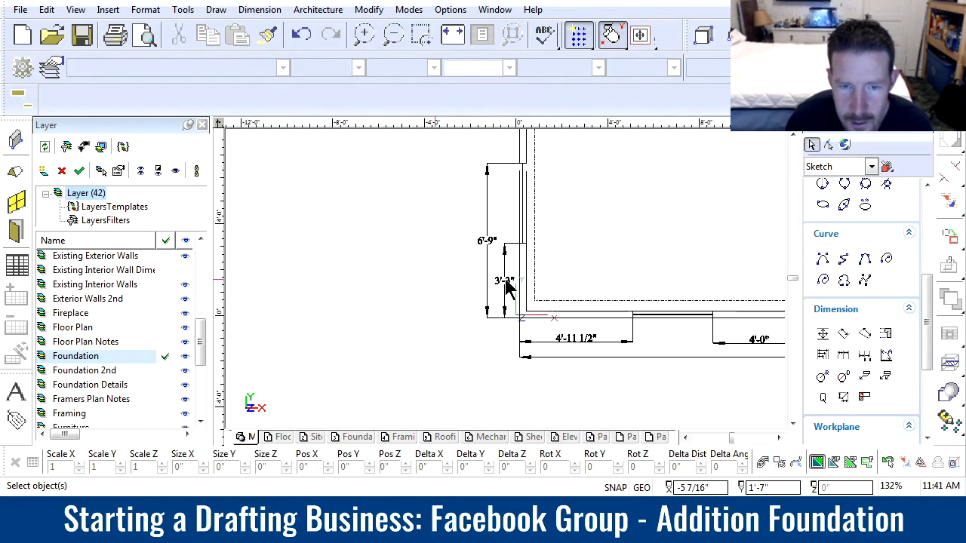
pyautogui.scroll(-1, 574, 288)
pyautogui.scroll(-1, 596, 280)
pyautogui.scroll(3, 433, 291)
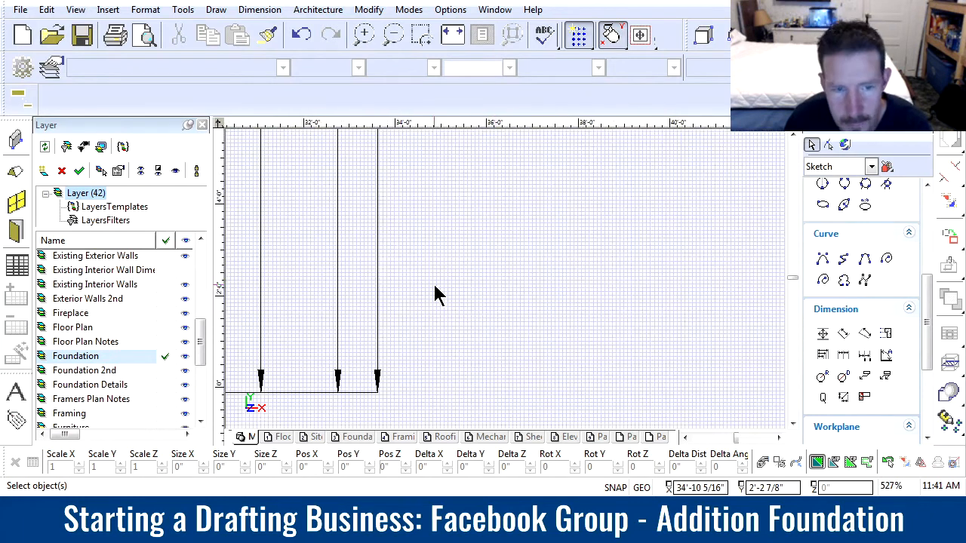
pyautogui.scroll(-1, 447, 290)
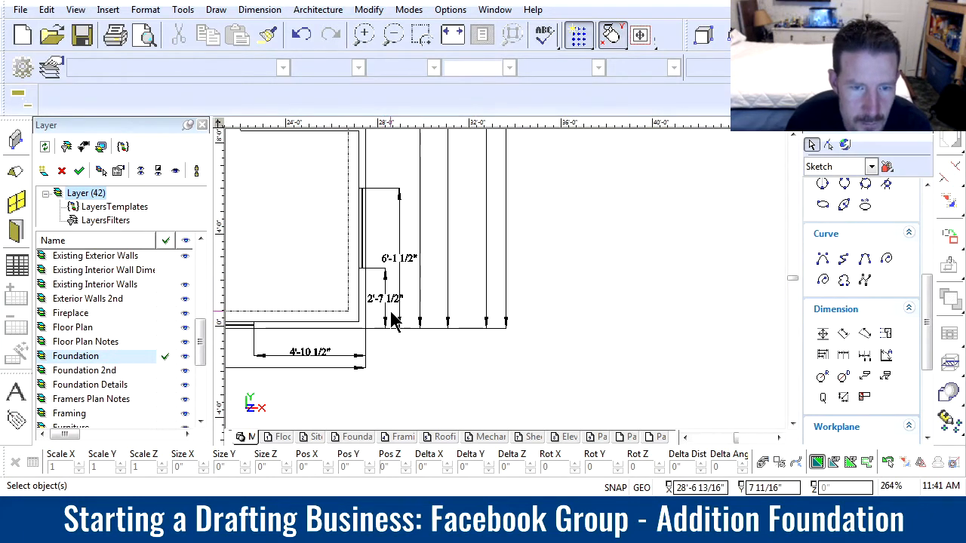
pyautogui.scroll(-1, 389, 302)
pyautogui.scroll(-1, 518, 274)
pyautogui.scroll(1, 517, 306)
pyautogui.scroll(2, 516, 306)
pyautogui.scroll(-1, 523, 254)
pyautogui.scroll(1, 490, 274)
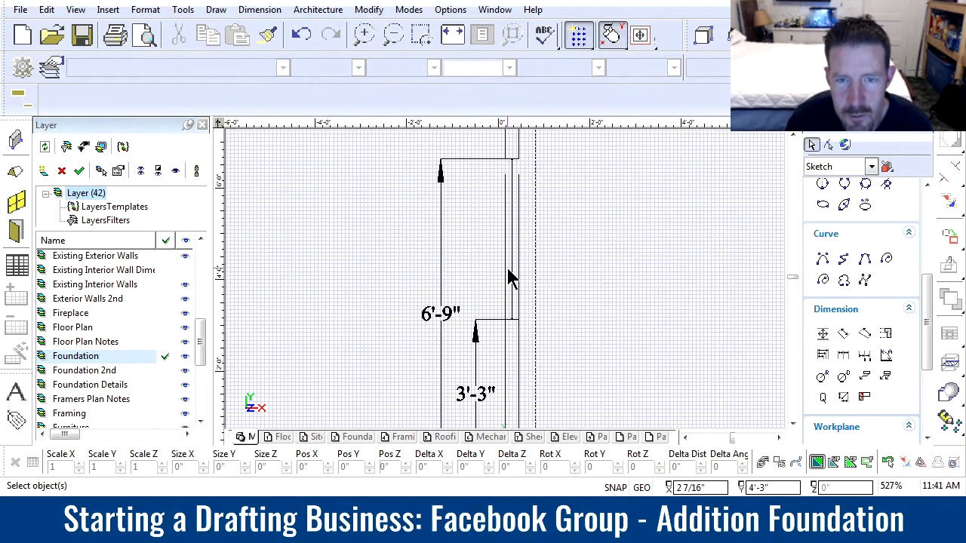
# - Move the left wall's lower window 4 inches down the wall with a Delta Y of -4
pyautogui.scroll(2, 513, 181)
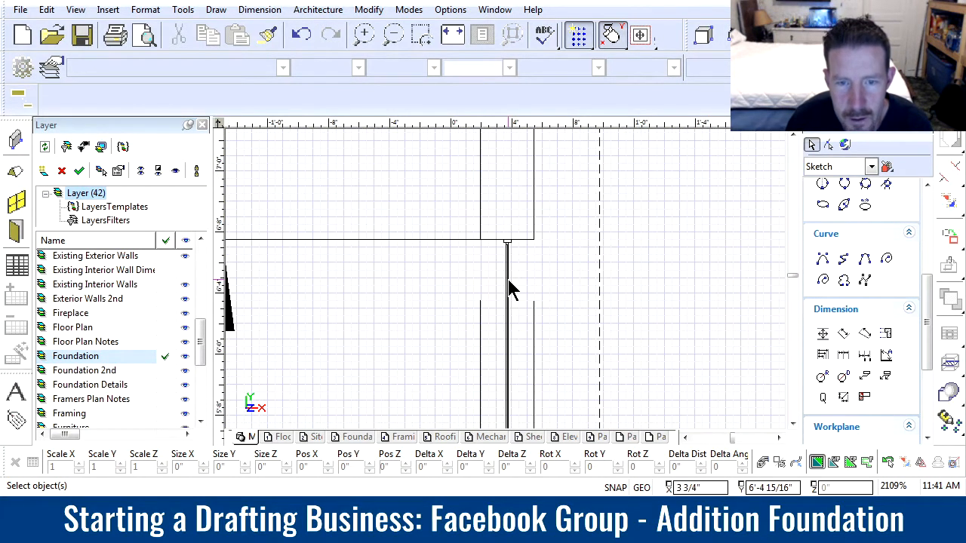
pyautogui.click(510, 290)
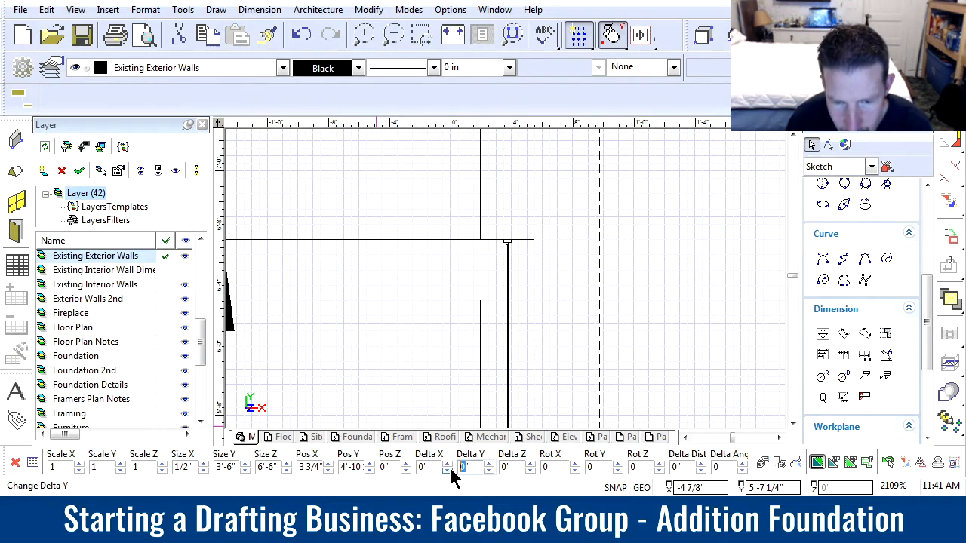
pyautogui.write('-4')
pyautogui.press('Return')
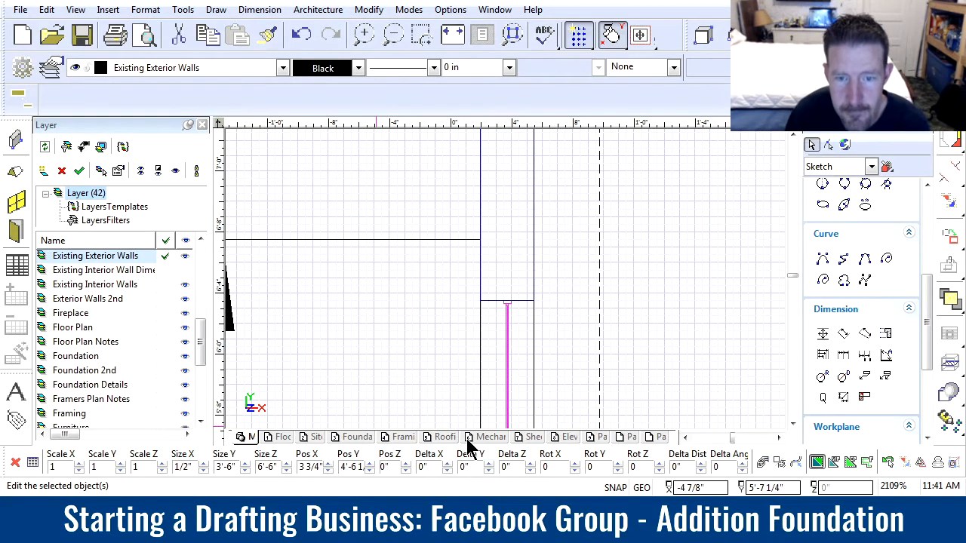
pyautogui.scroll(-5, 511, 286)
pyautogui.scroll(2, 511, 253)
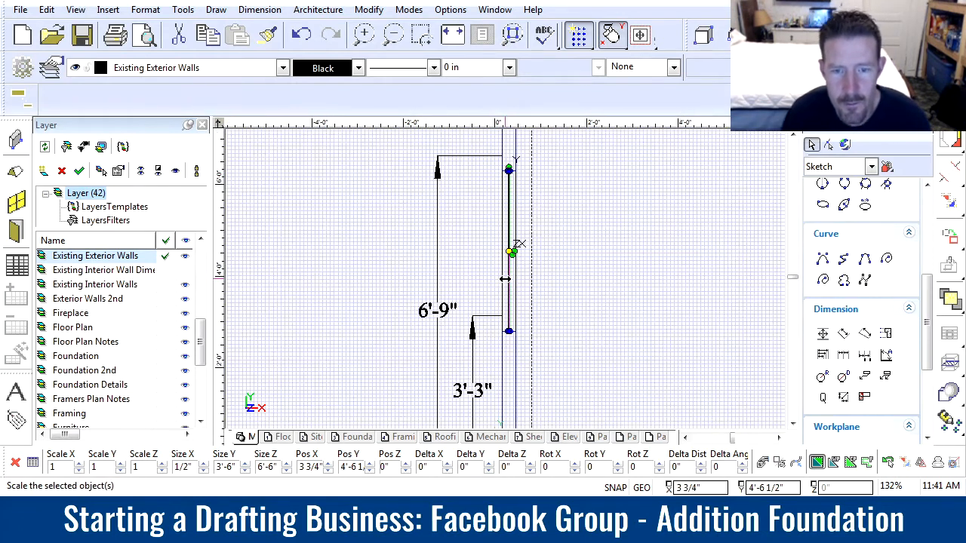
# - Stretch the two left-wall window dimensions so their upper ends meet the moved window's lower and upper edges
pyautogui.click(482, 317)
pyautogui.click(500, 317)
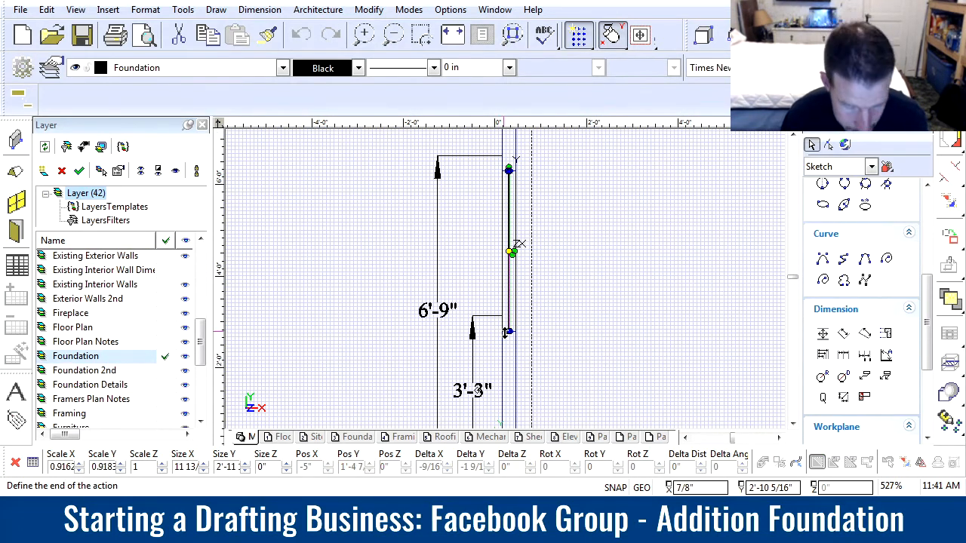
pyautogui.click(437, 173)
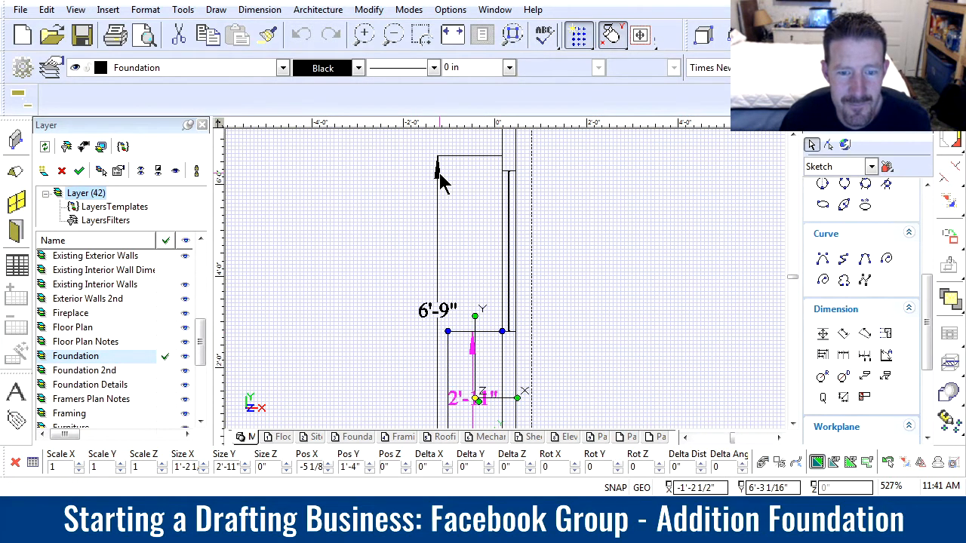
pyautogui.click(502, 157)
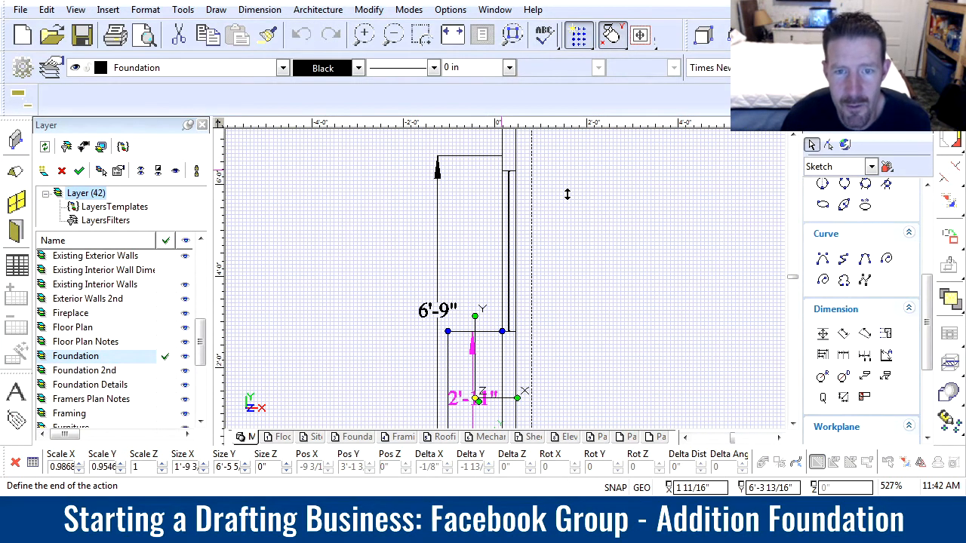
pyautogui.click(591, 268)
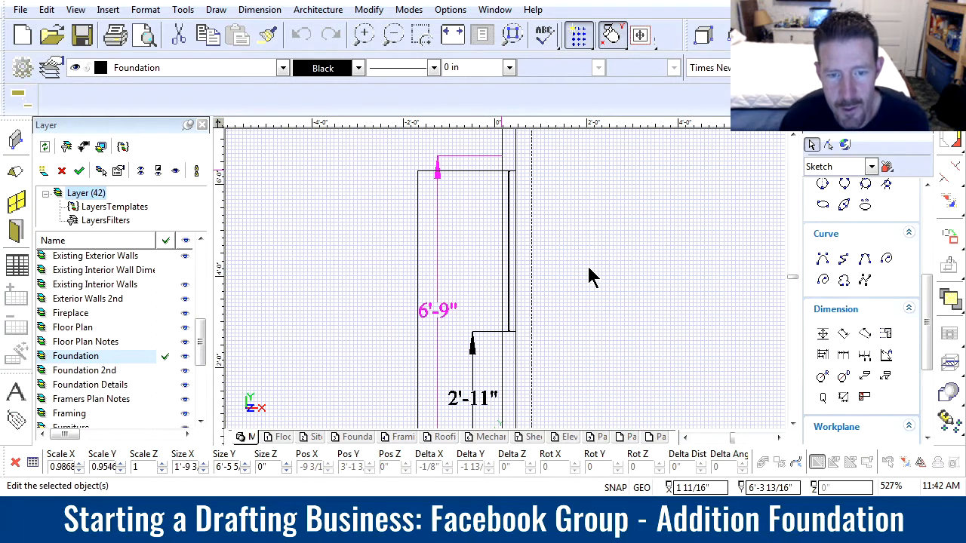
# - Dimension the left wall from the building's lower-left corner to the second window's lower edge, placing it outside the first window's dimensions
pyautogui.click(844, 336)
pyautogui.scroll(-1, 504, 279)
pyautogui.scroll(2, 504, 280)
pyautogui.scroll(4, 504, 279)
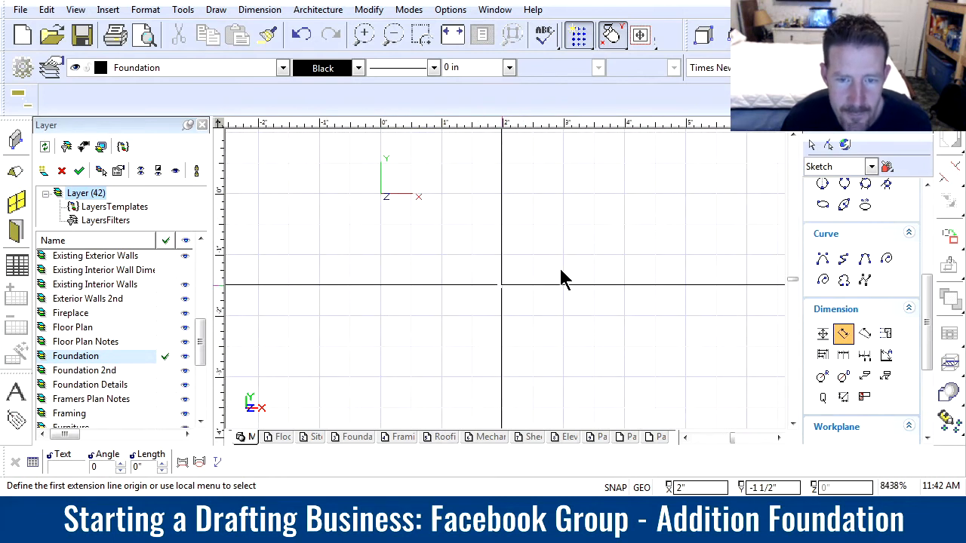
pyautogui.click(551, 277)
pyautogui.scroll(-4, 504, 279)
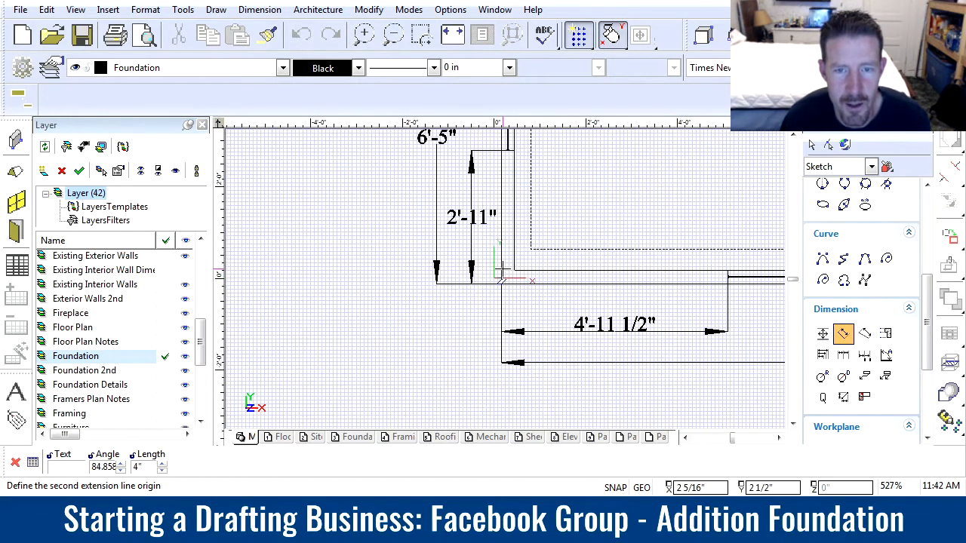
pyautogui.scroll(-1, 502, 269)
pyautogui.scroll(-1, 457, 226)
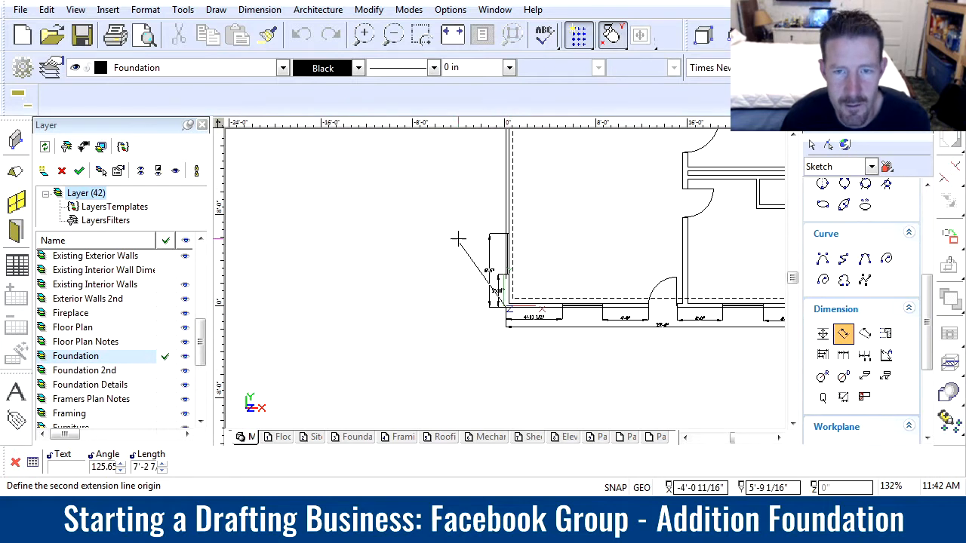
pyautogui.scroll(-1, 490, 226)
pyautogui.scroll(2, 504, 279)
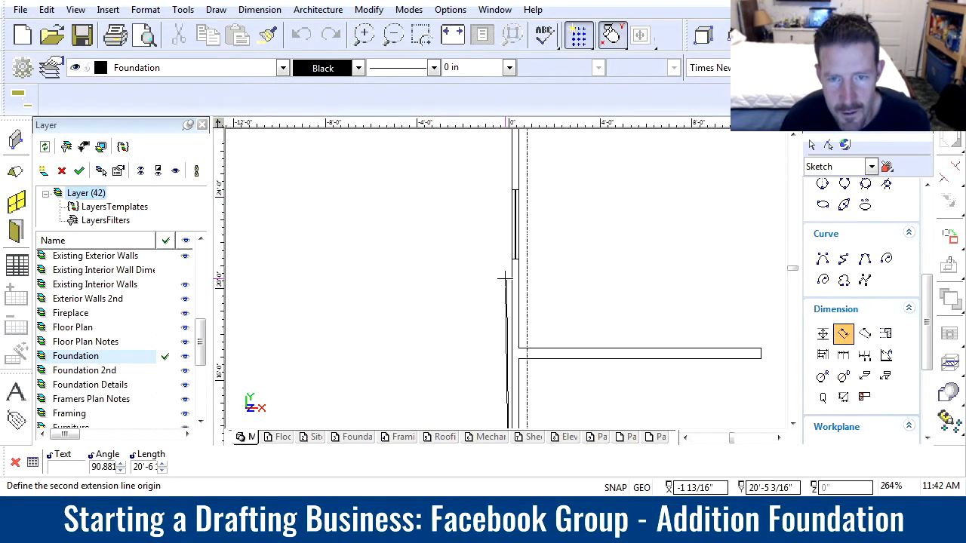
pyautogui.scroll(2, 505, 279)
pyautogui.click(534, 201)
pyautogui.scroll(-3, 503, 249)
pyautogui.scroll(-1, 506, 308)
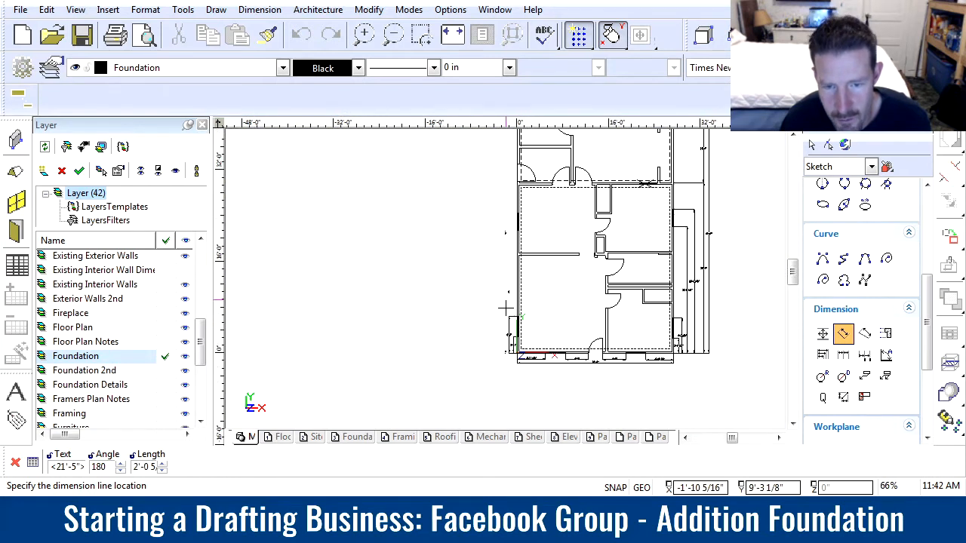
pyautogui.scroll(2, 506, 307)
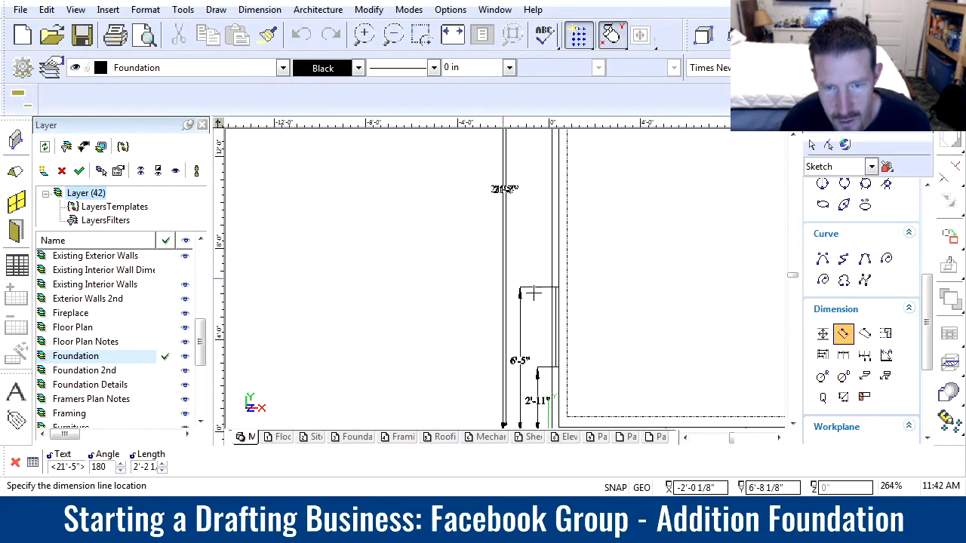
pyautogui.click(504, 278)
# - Dimension the left wall from the lower-left corner to the second window's upper edge, placing it as the outermost vertical dimension
pyautogui.scroll(-2, 505, 281)
pyautogui.scroll(4, 505, 285)
pyautogui.scroll(2, 505, 288)
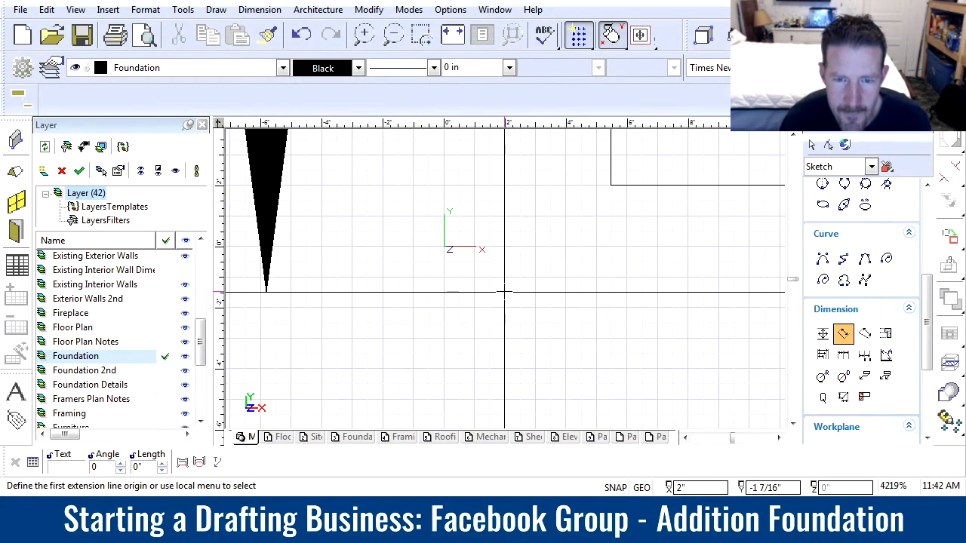
pyautogui.click(537, 296)
pyautogui.scroll(-6, 504, 256)
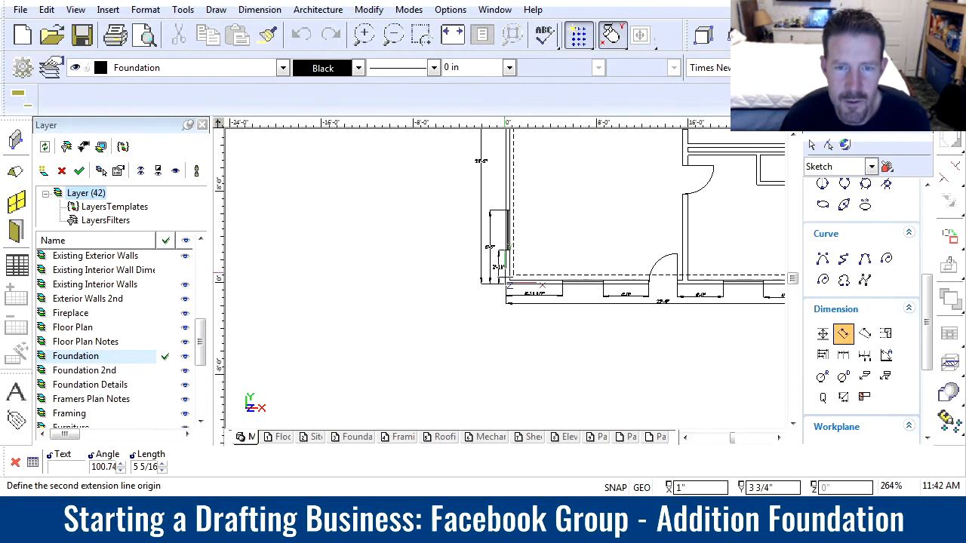
pyautogui.scroll(4, 505, 264)
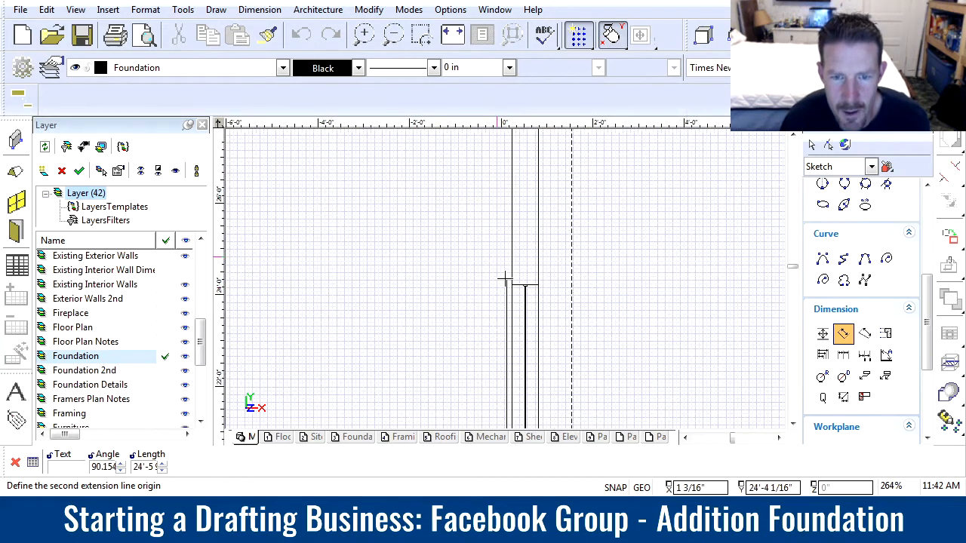
pyautogui.click(511, 285)
pyautogui.scroll(-4, 496, 305)
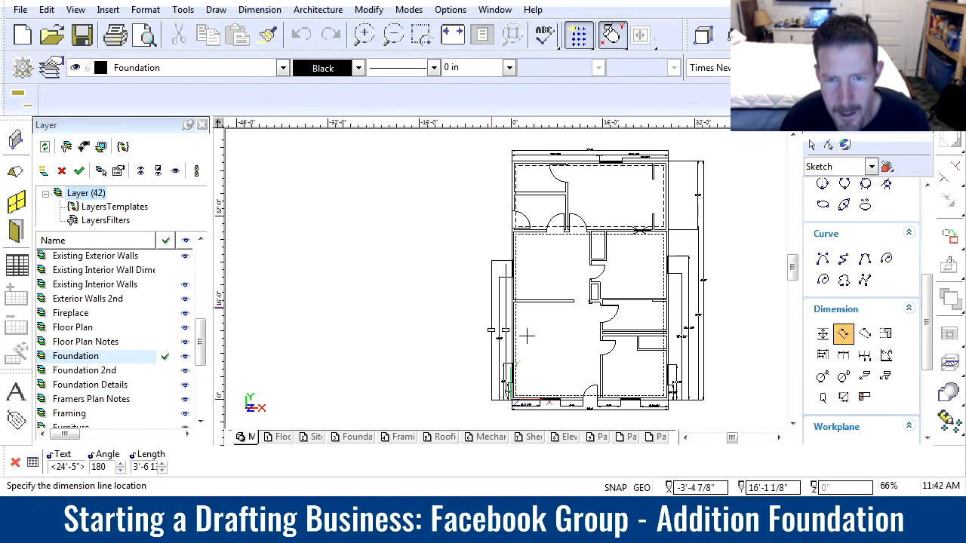
pyautogui.click(506, 216)
# - Dimension the left wall from the junction with the upper section to the second window's upper edge, in line with the outermost dimension
pyautogui.scroll(1, 510, 226)
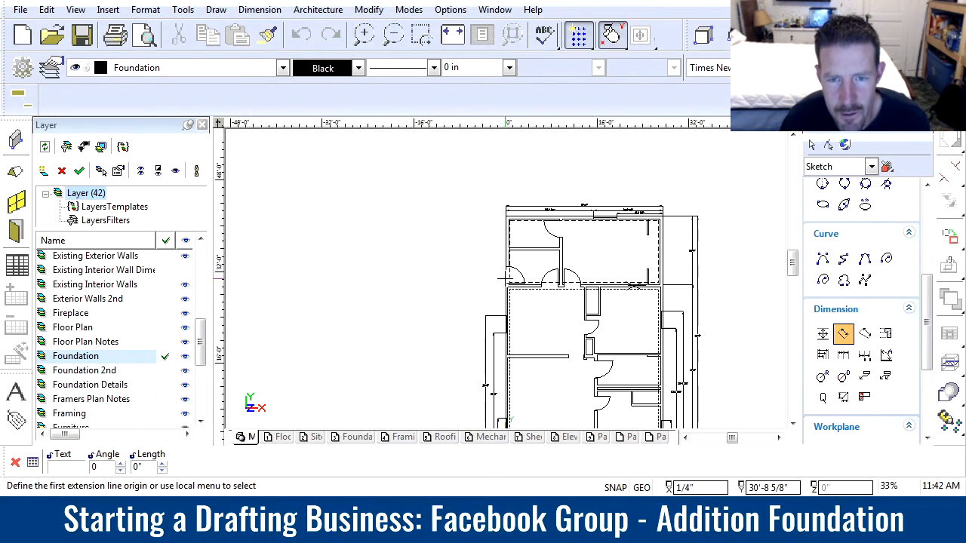
pyautogui.click(509, 293)
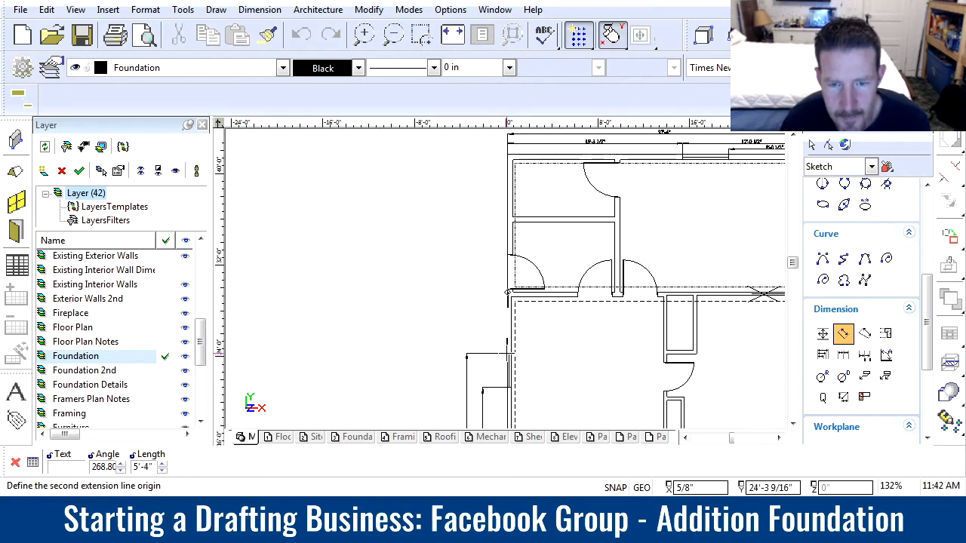
pyautogui.click(466, 355)
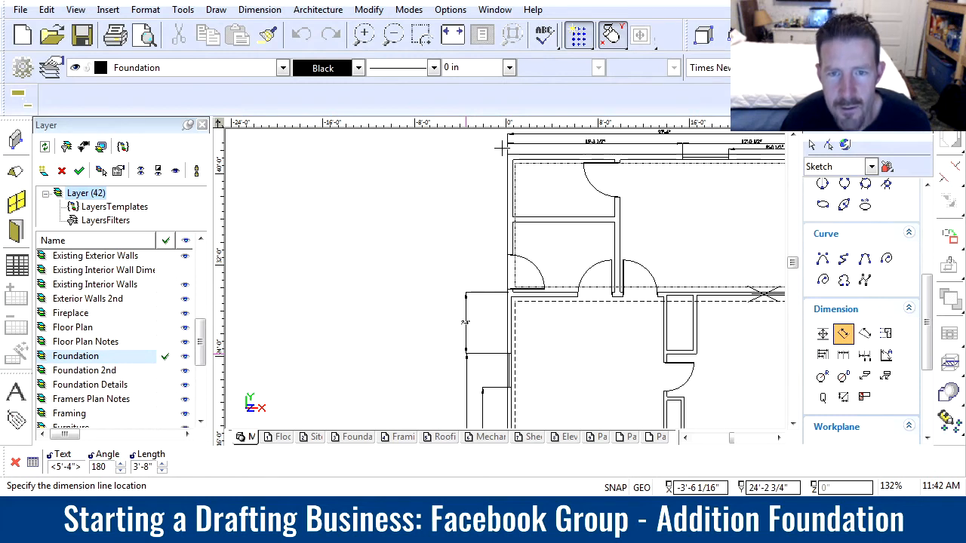
pyautogui.click(462, 169)
# - Dimension the upper section's left wall from its upper-left corner to the junction with the lower section, in line with the 5'-4" dimension
pyautogui.scroll(4, 504, 273)
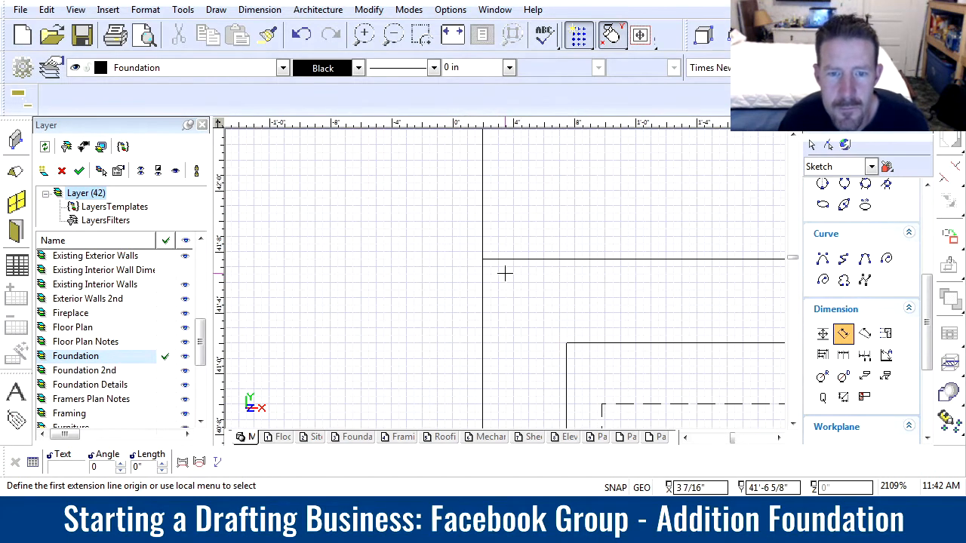
pyautogui.click(484, 261)
pyautogui.scroll(-4, 501, 324)
pyautogui.scroll(4, 507, 273)
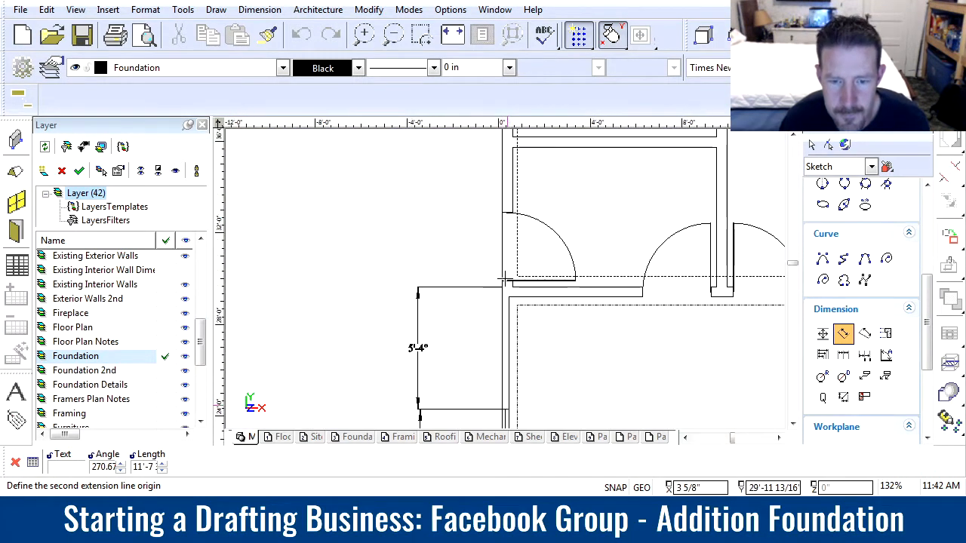
pyautogui.click(528, 268)
pyautogui.scroll(-2, 504, 276)
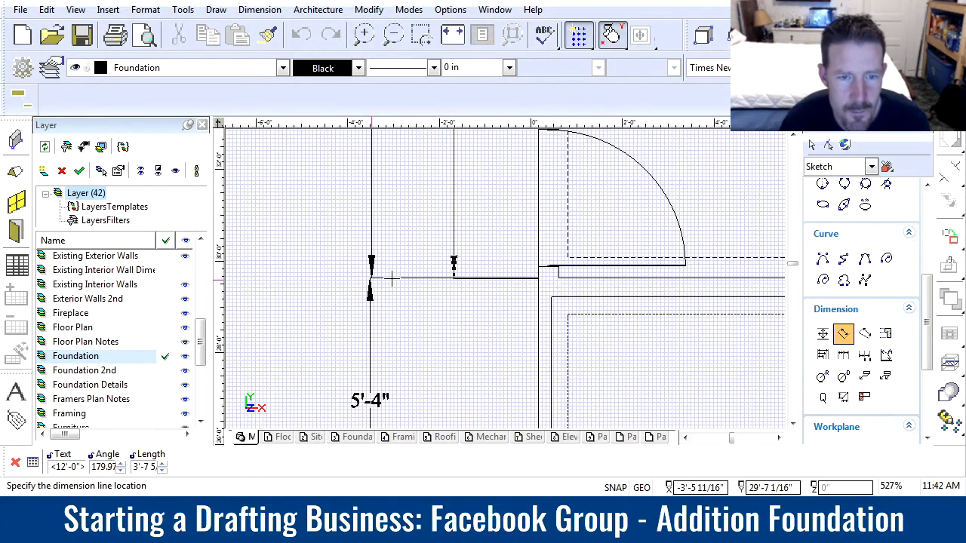
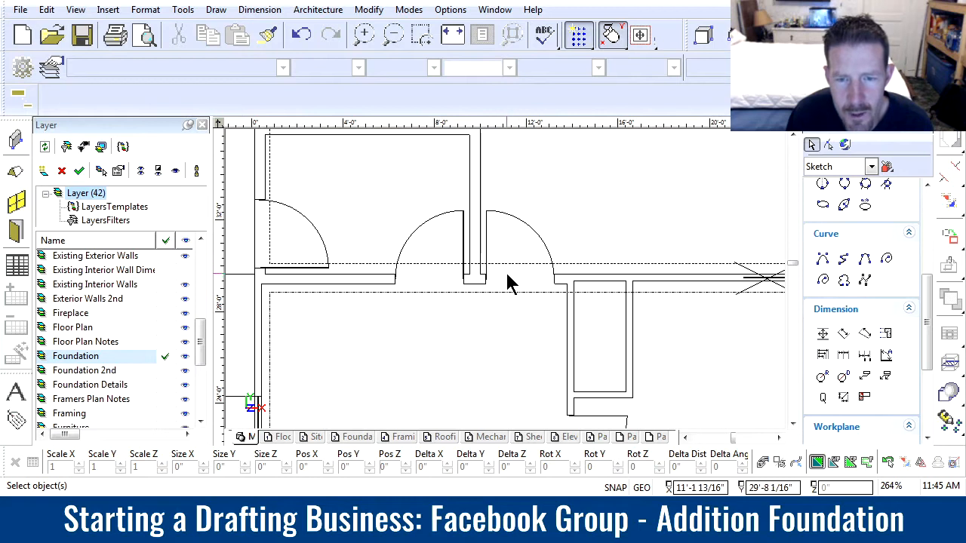
# - Review the whole plan, checking the dimensions around the exterior walls and the upper section's layout
pyautogui.scroll(-2, 507, 286)
pyautogui.scroll(-2, 508, 290)
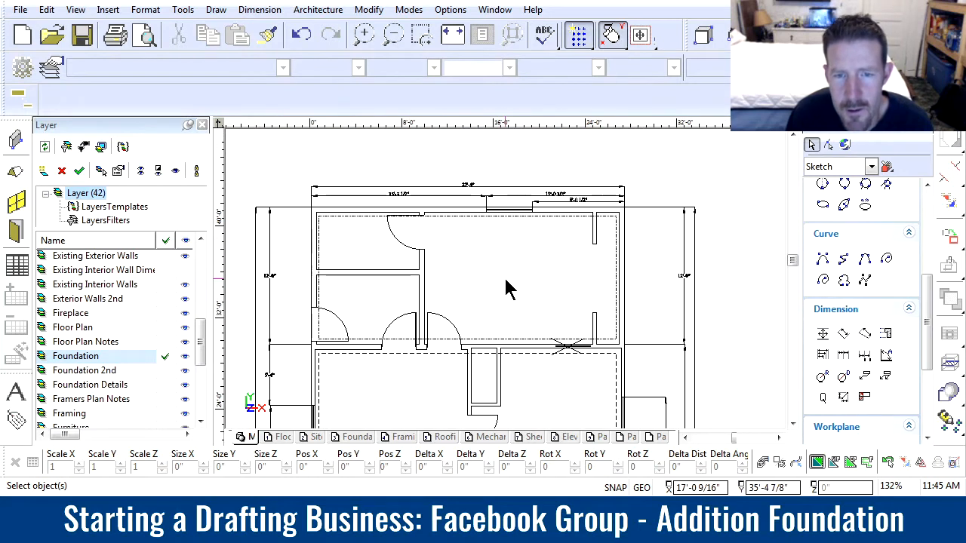
pyautogui.scroll(-2, 510, 293)
pyautogui.scroll(1, 510, 291)
pyautogui.scroll(-1, 508, 285)
pyautogui.scroll(1, 509, 287)
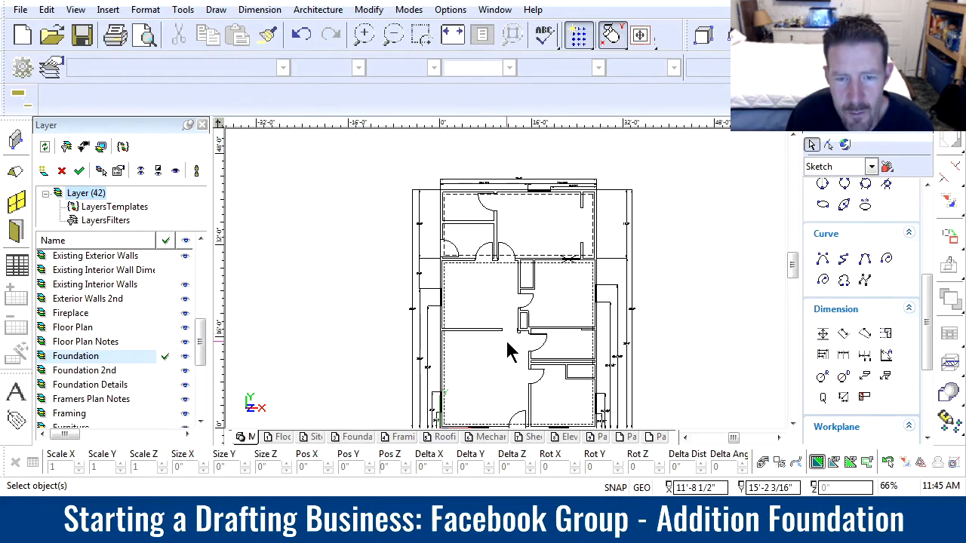
pyautogui.scroll(2, 512, 236)
pyautogui.scroll(-1, 507, 283)
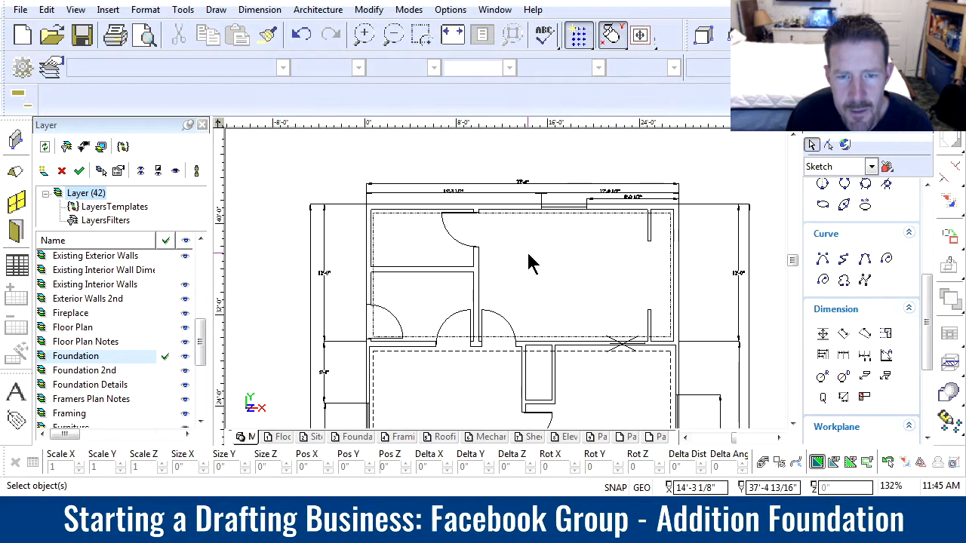
pyautogui.scroll(-1, 528, 280)
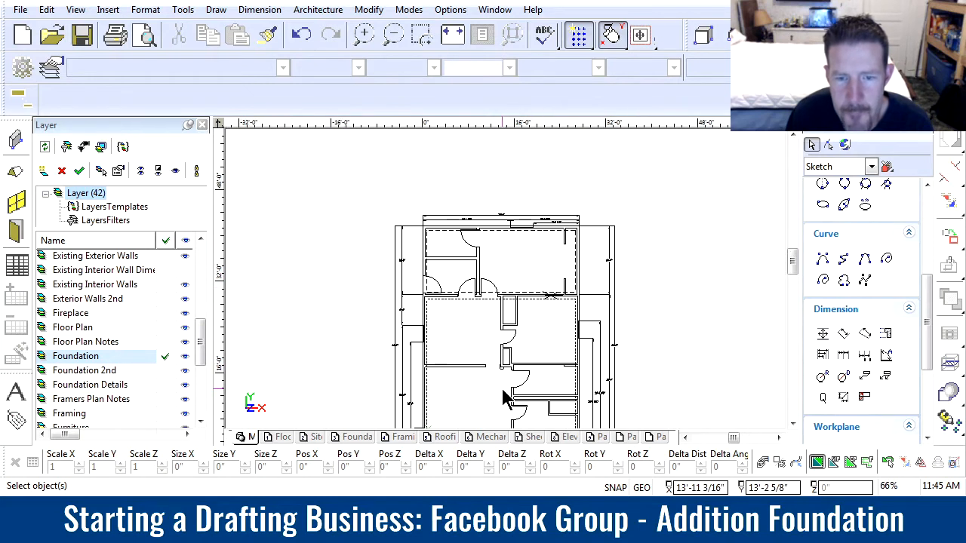
pyautogui.scroll(1, 528, 297)
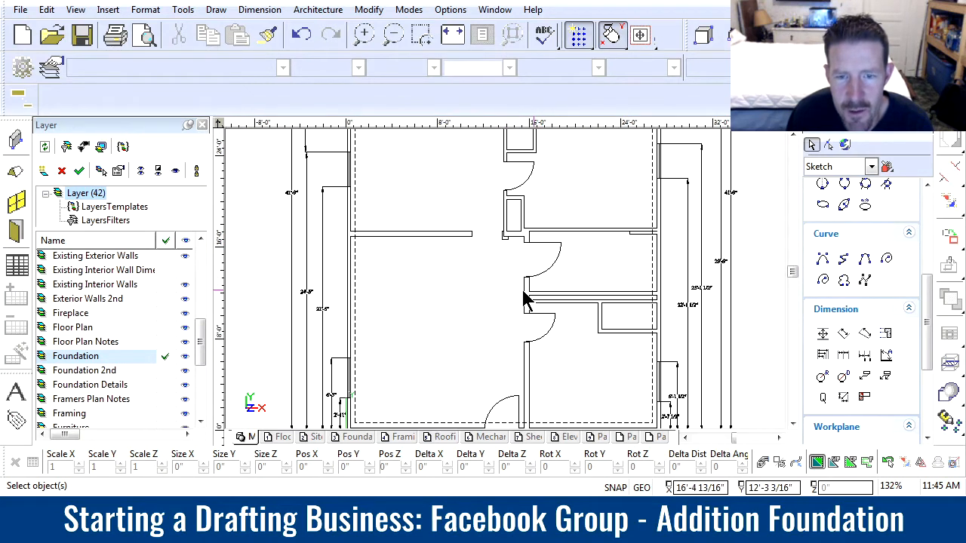
pyautogui.scroll(-1, 487, 281)
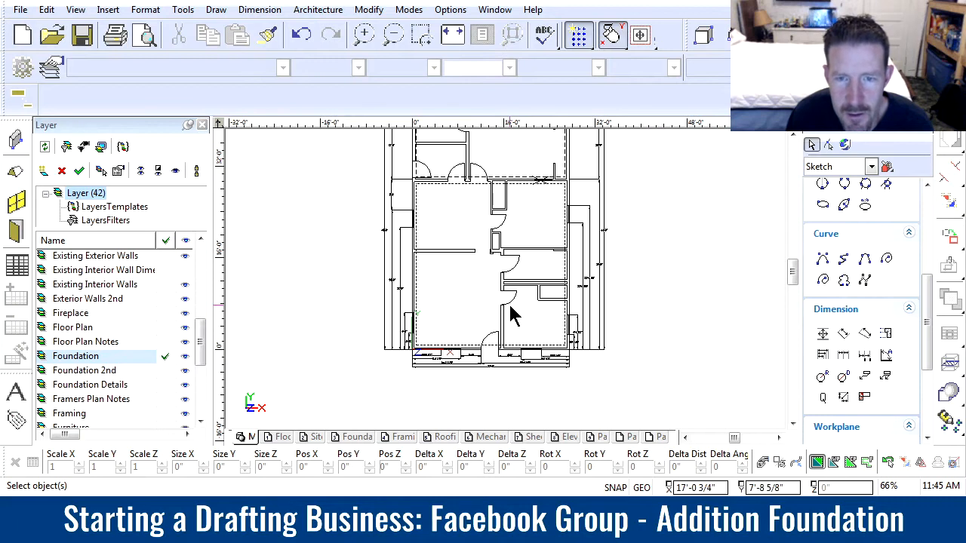
pyautogui.scroll(-2, 513, 233)
pyautogui.scroll(2, 483, 362)
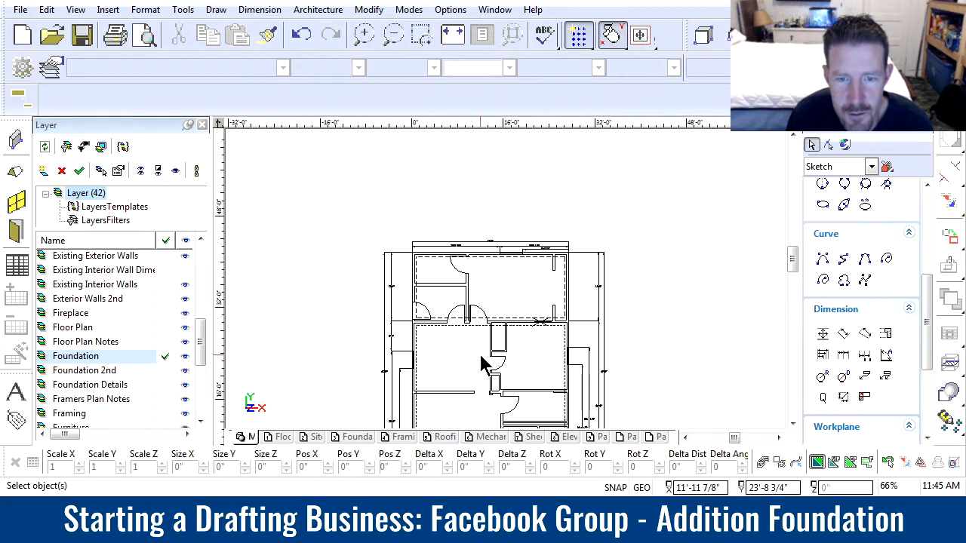
pyautogui.scroll(-2, 520, 374)
pyautogui.scroll(2, 502, 257)
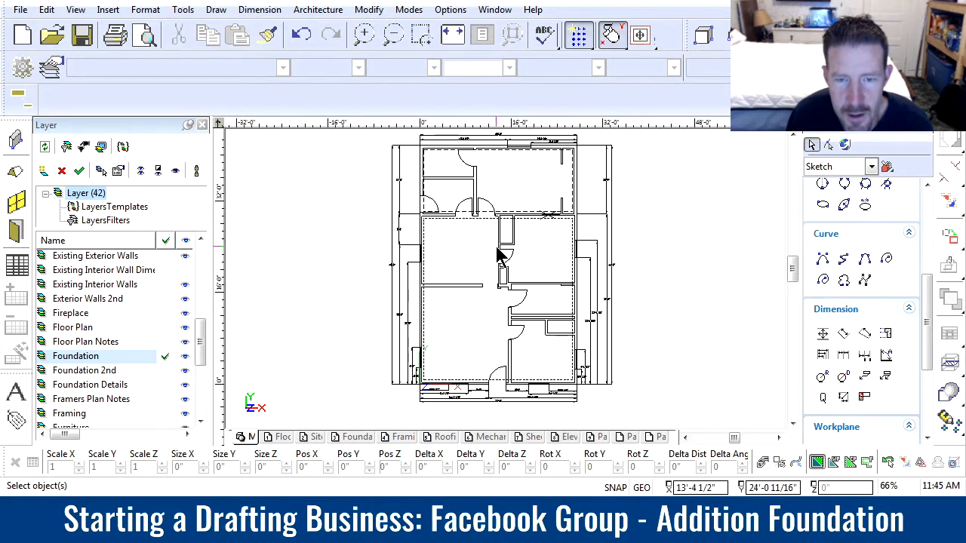
pyautogui.scroll(-2, 498, 276)
pyautogui.scroll(5, 504, 286)
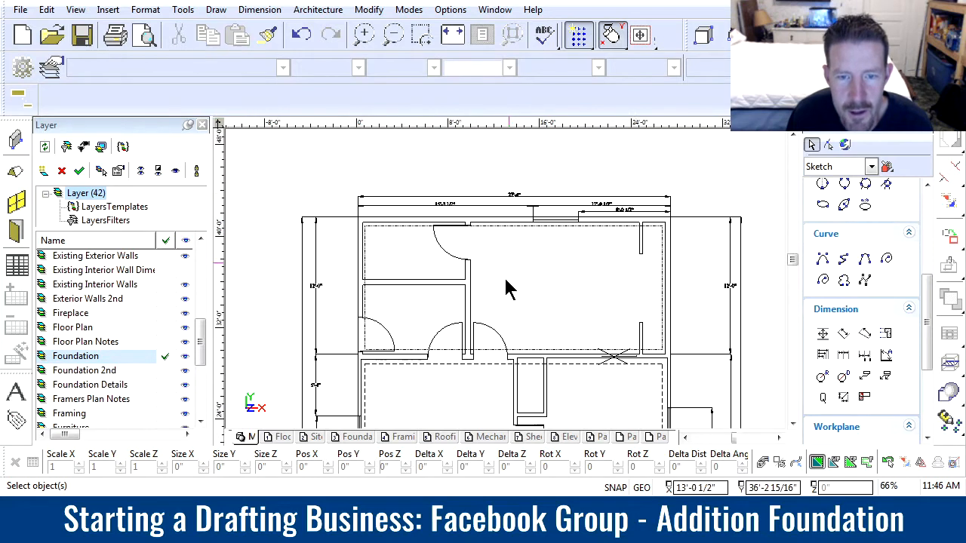
pyautogui.scroll(-1, 508, 289)
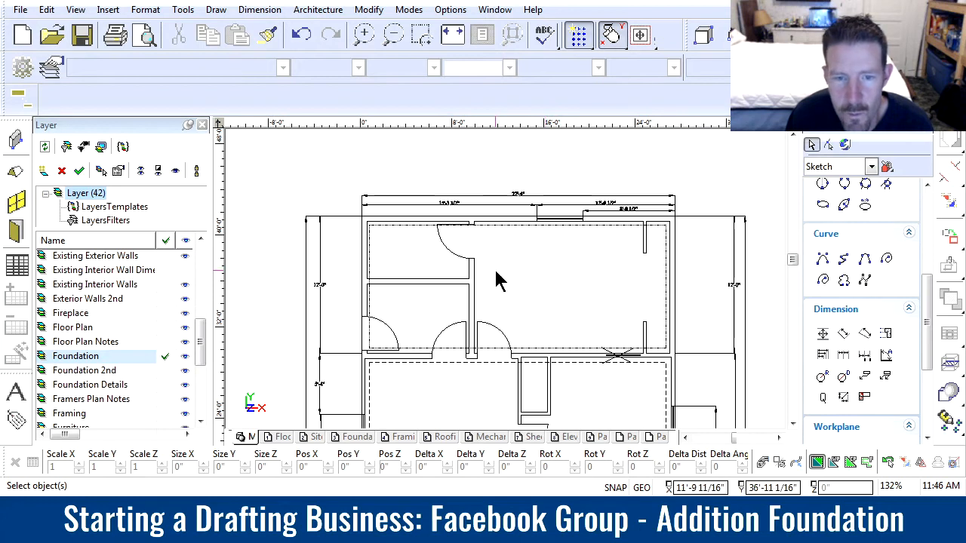
# - Draw a rectangle 1 1/2" wide and about 5'-5" long inside the left exterior wall, from its upper-left corner to the partition's upper edge
pyautogui.moveTo(930, 351); pyautogui.dragTo(932, 255)
pyautogui.click(823, 290)
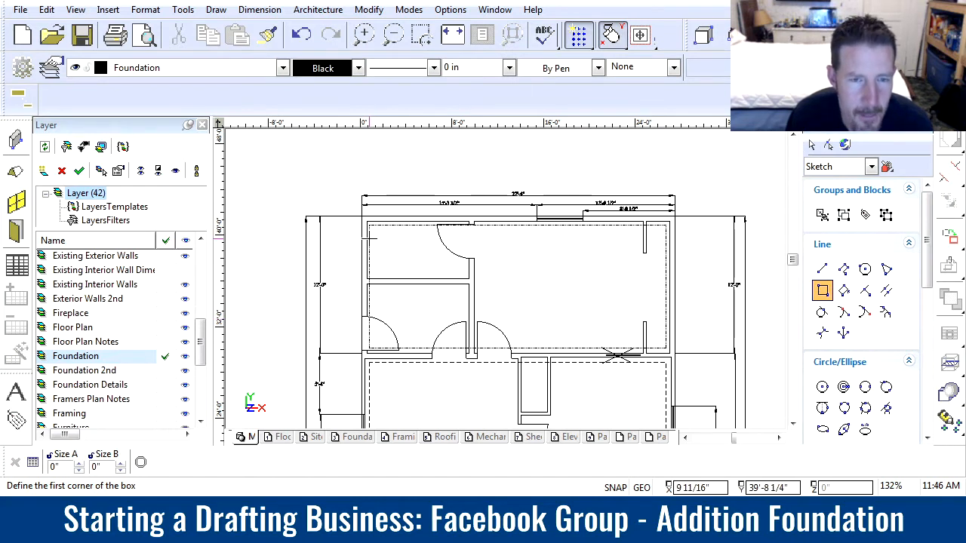
pyautogui.scroll(6, 364, 219)
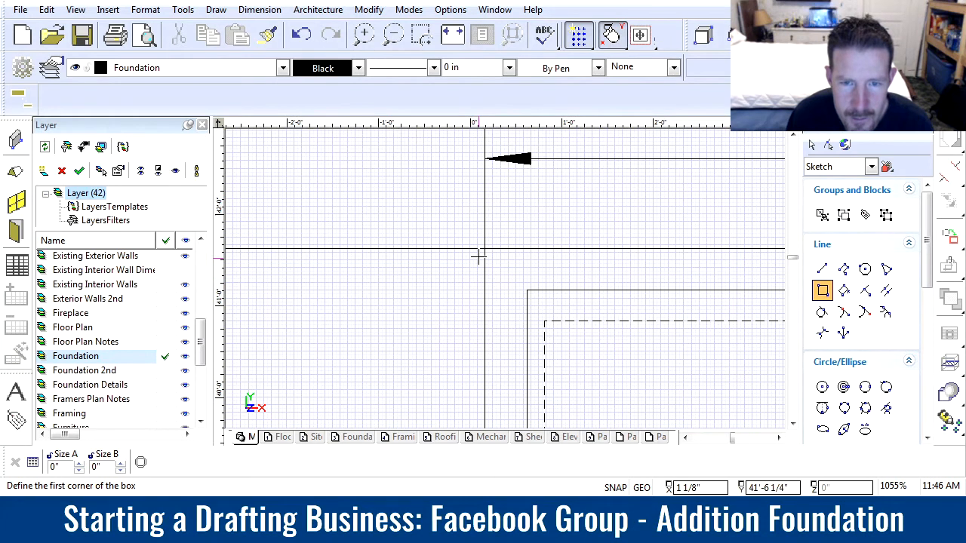
pyautogui.scroll(3, 517, 263)
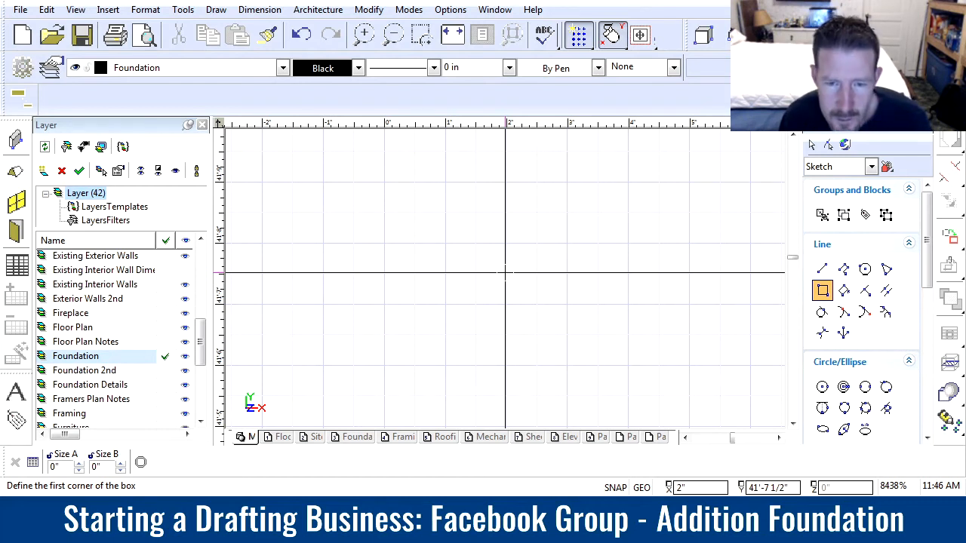
pyautogui.click(505, 273)
pyautogui.scroll(-1, 610, 390)
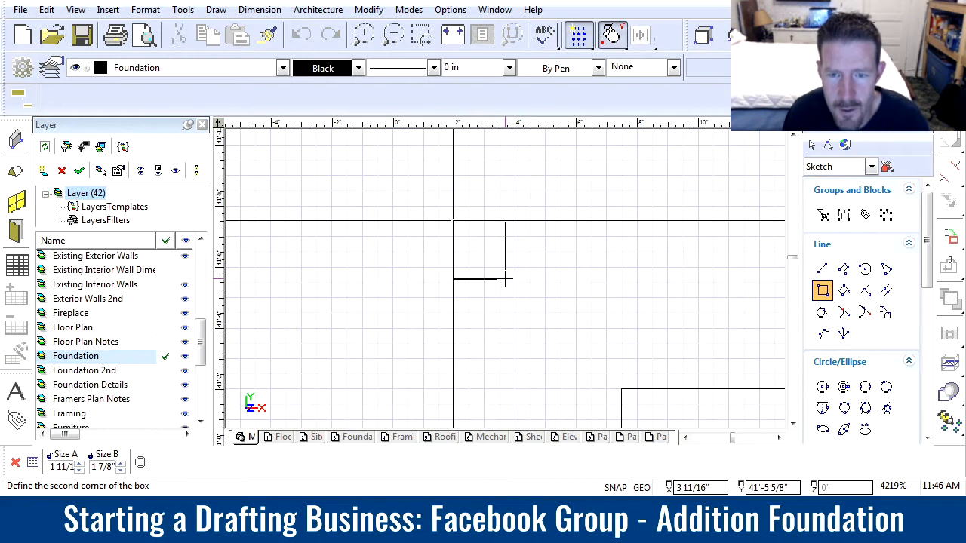
pyautogui.scroll(-1, 505, 279)
pyautogui.scroll(-2, 510, 339)
pyautogui.scroll(-1, 504, 279)
pyautogui.scroll(1, 503, 279)
pyautogui.scroll(2, 505, 279)
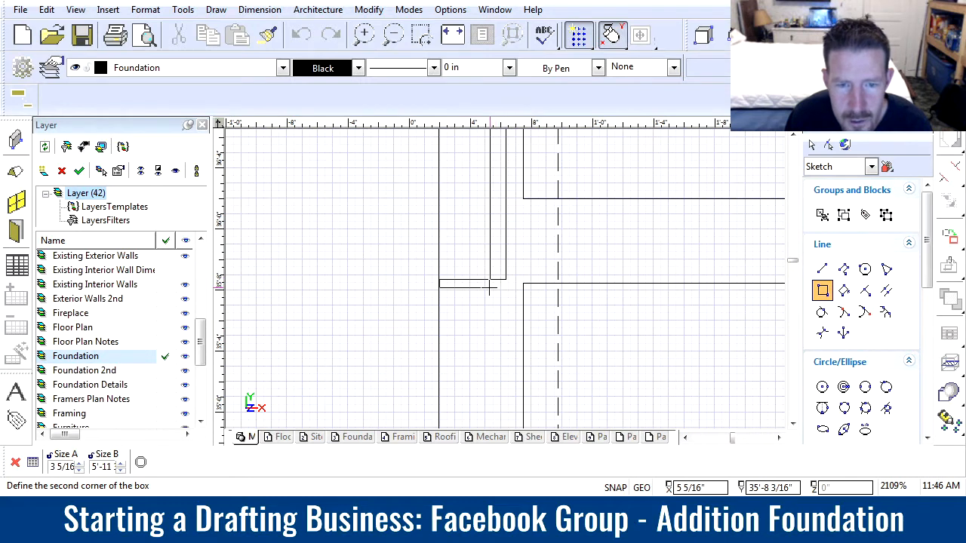
pyautogui.scroll(1, 505, 280)
pyautogui.scroll(1, 505, 279)
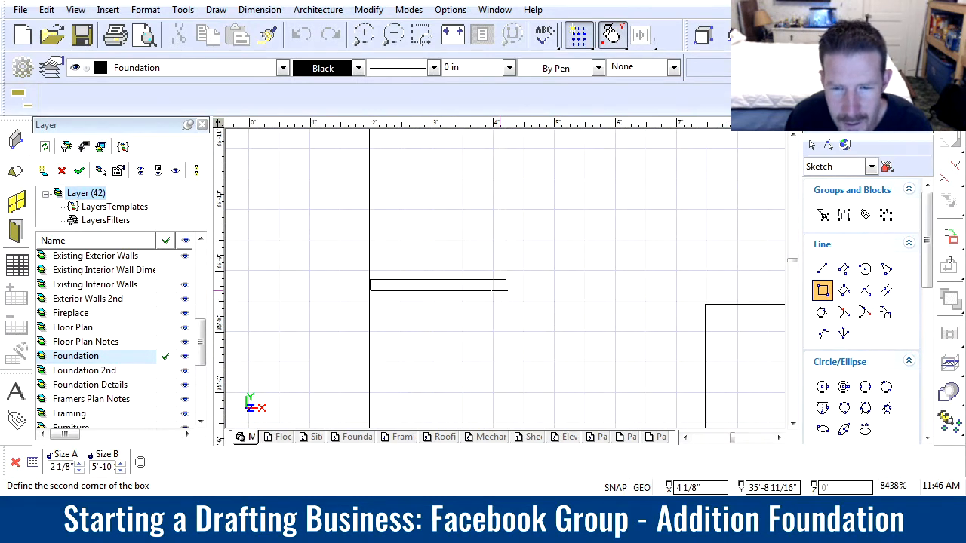
pyautogui.scroll(-2, 574, 275)
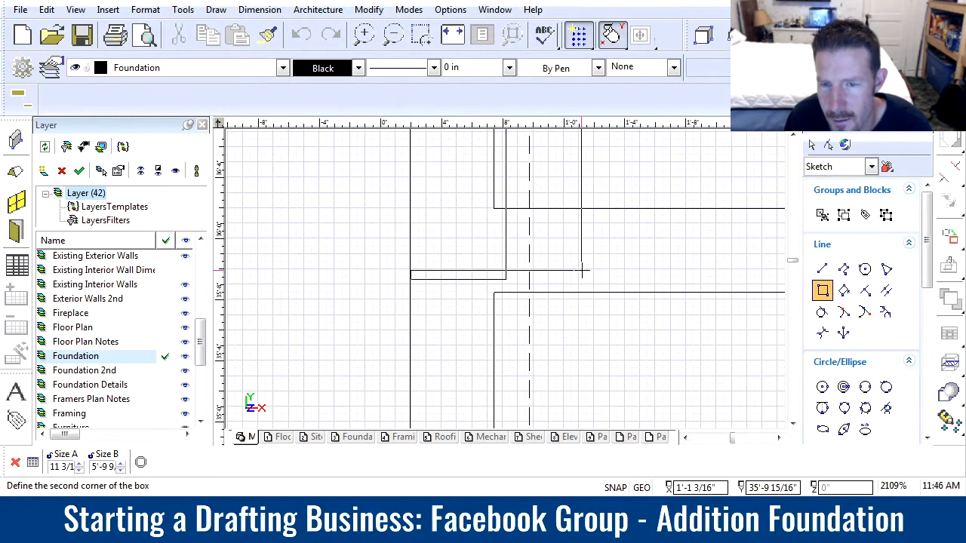
pyautogui.scroll(-1, 520, 278)
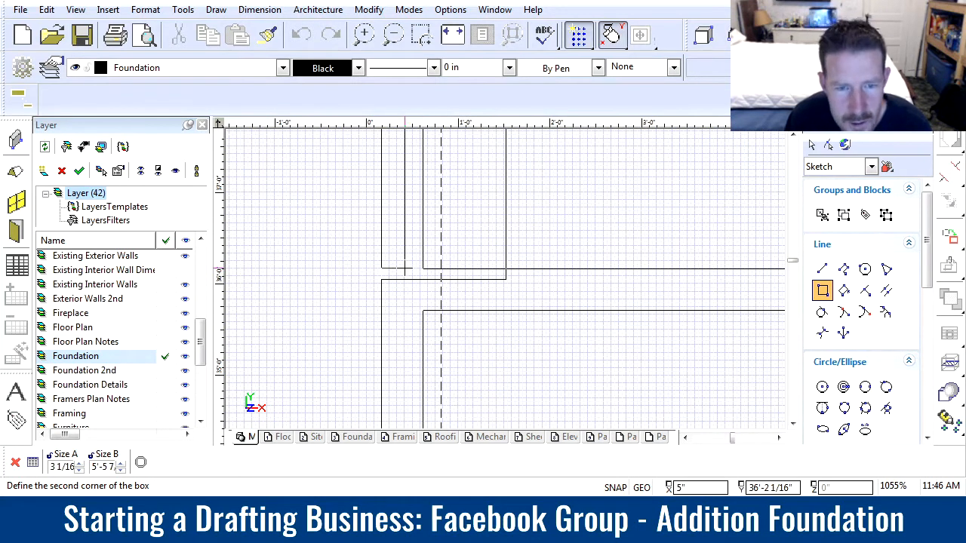
pyautogui.scroll(2, 373, 279)
pyautogui.scroll(1, 487, 283)
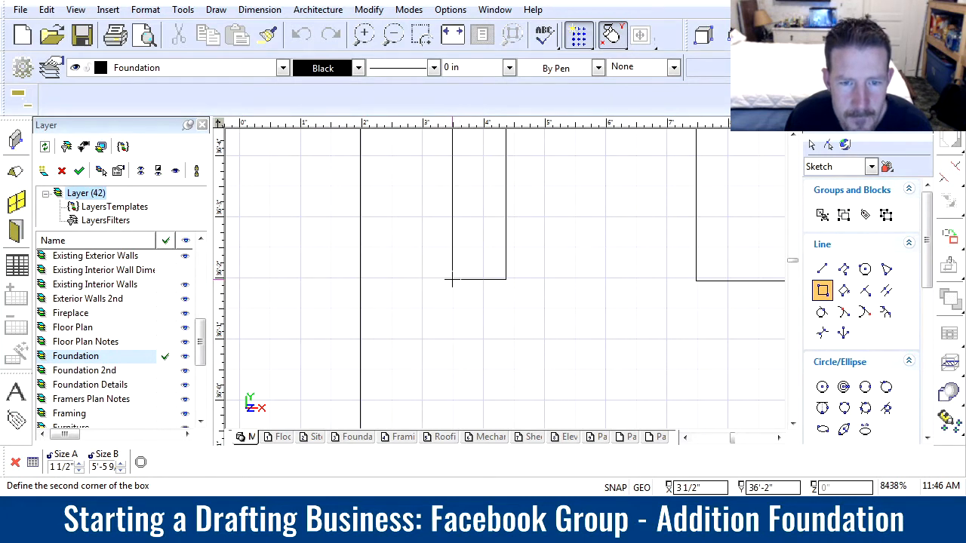
pyautogui.click(451, 279)
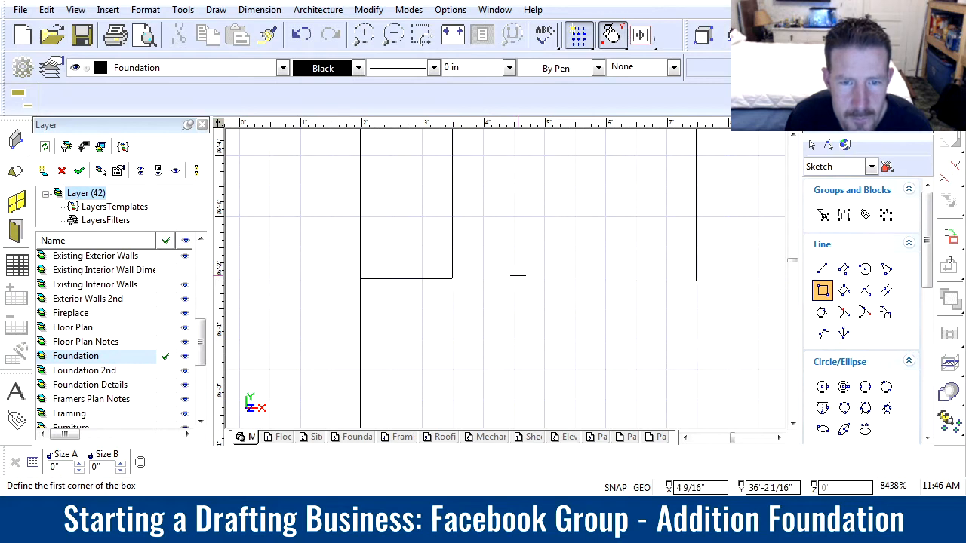
pyautogui.press('Escape')
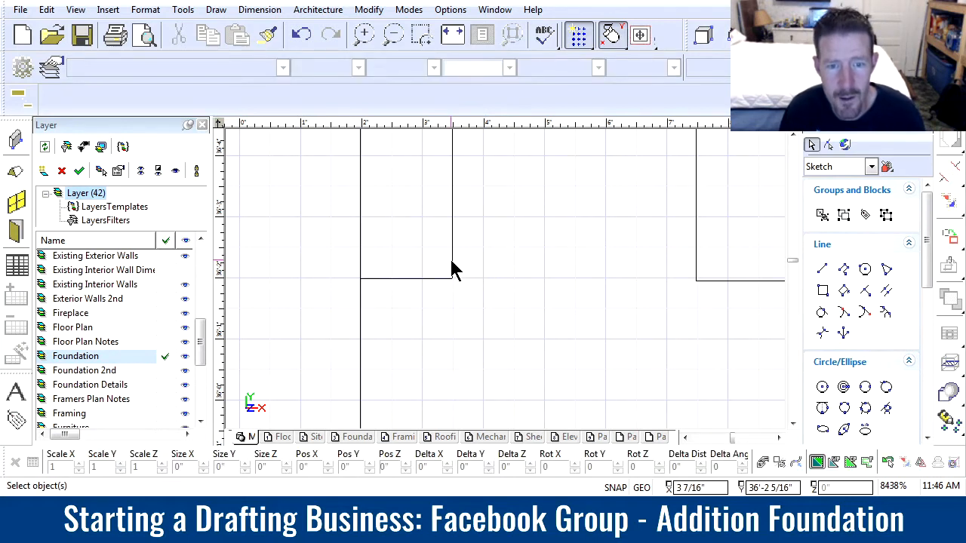
pyautogui.click(452, 262)
pyautogui.scroll(-2, 506, 287)
pyautogui.scroll(-1, 529, 268)
pyautogui.scroll(-1, 544, 257)
pyautogui.scroll(-1, 517, 281)
pyautogui.scroll(-1, 513, 281)
pyautogui.scroll(1, 500, 287)
pyautogui.scroll(-1, 507, 286)
pyautogui.scroll(1, 508, 289)
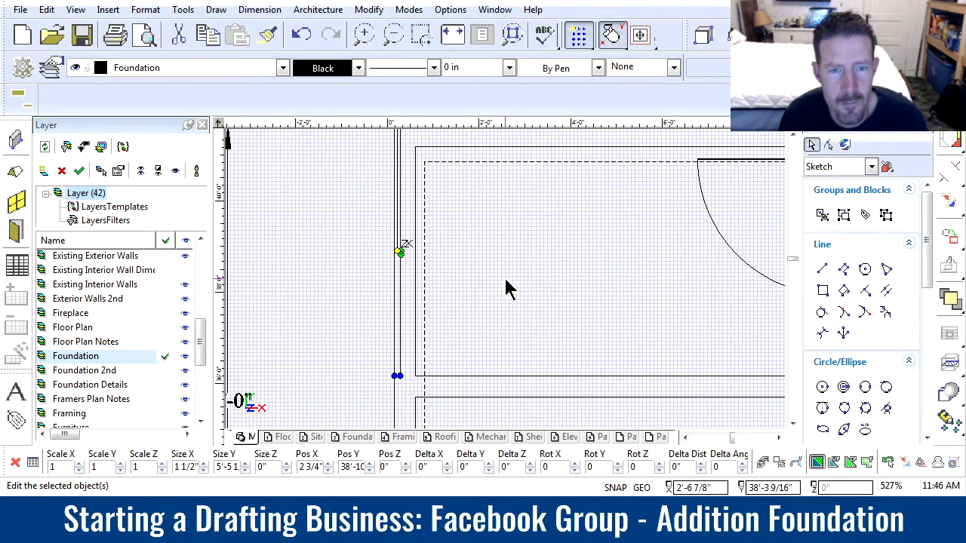
pyautogui.press('Escape')
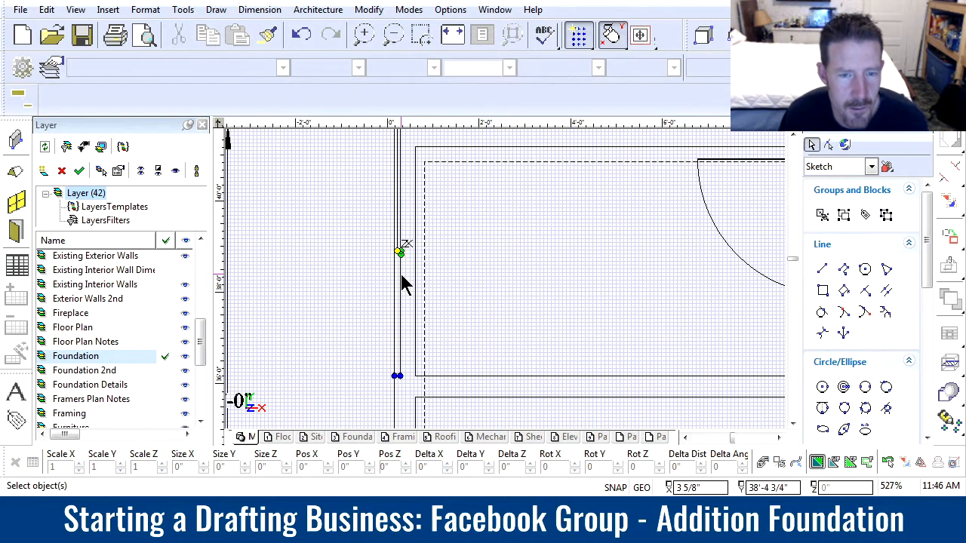
pyautogui.press('Delete')
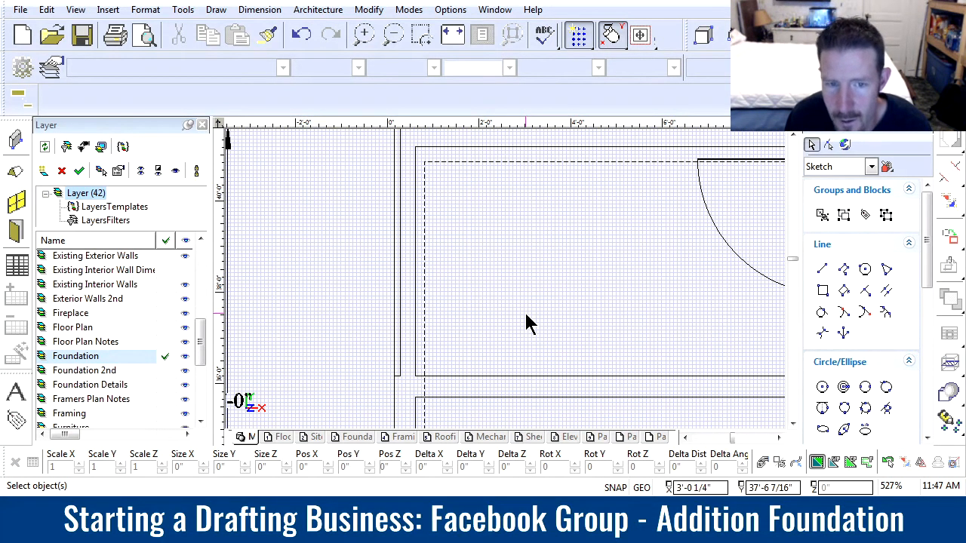
# - Copy the narrow rectangle at the left wall with a horizontal offset of 2' to the right
pyautogui.scroll(-1, 505, 280)
pyautogui.scroll(1, 507, 290)
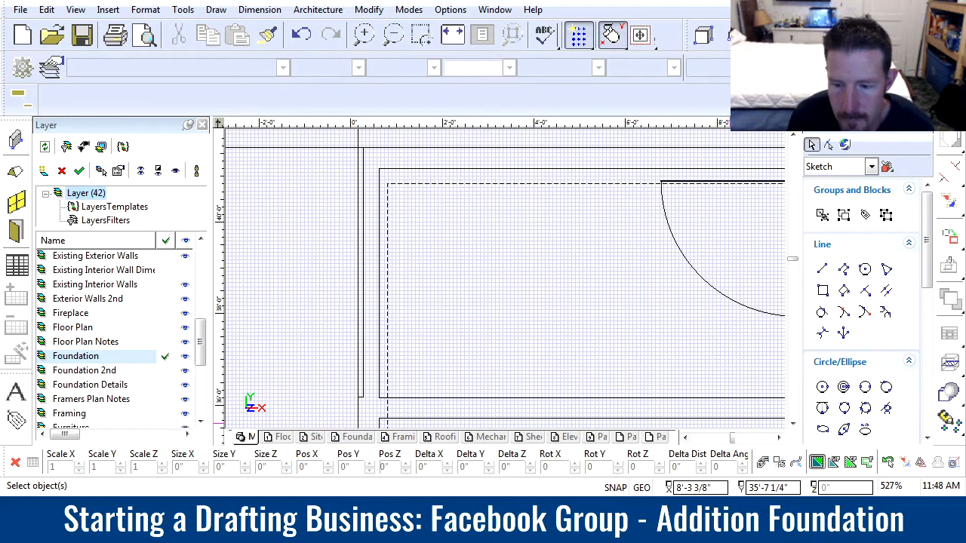
pyautogui.click(363, 319)
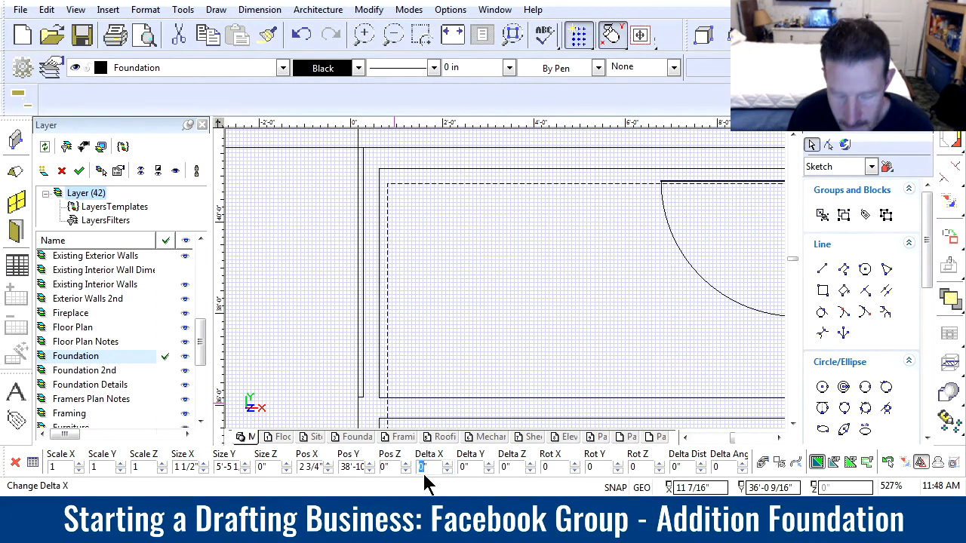
pyautogui.press('Return')
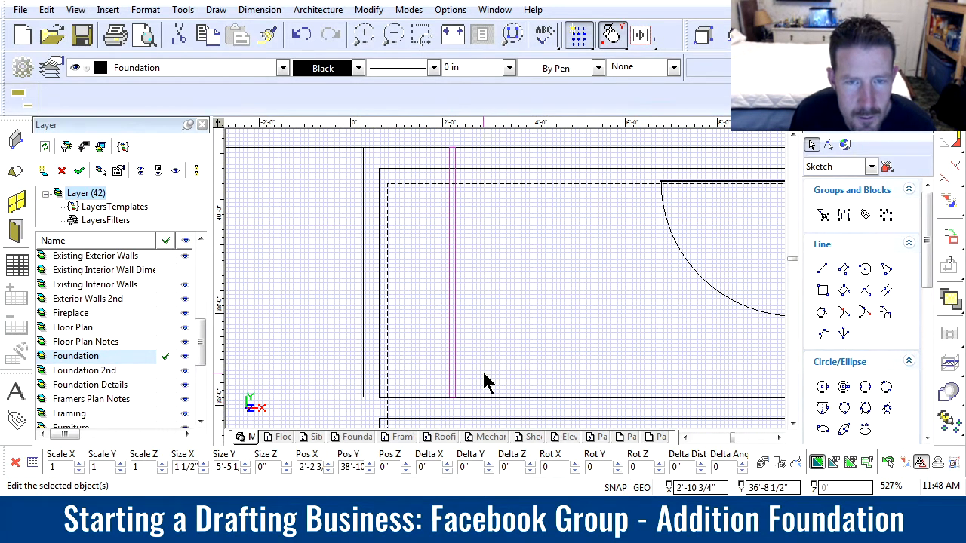
# - Stretch the copied narrow rectangle, 2' from the left wall, down to the junction with the lower section, making it 12'-0" long
pyautogui.scroll(-5, 484, 382)
pyautogui.scroll(2, 548, 285)
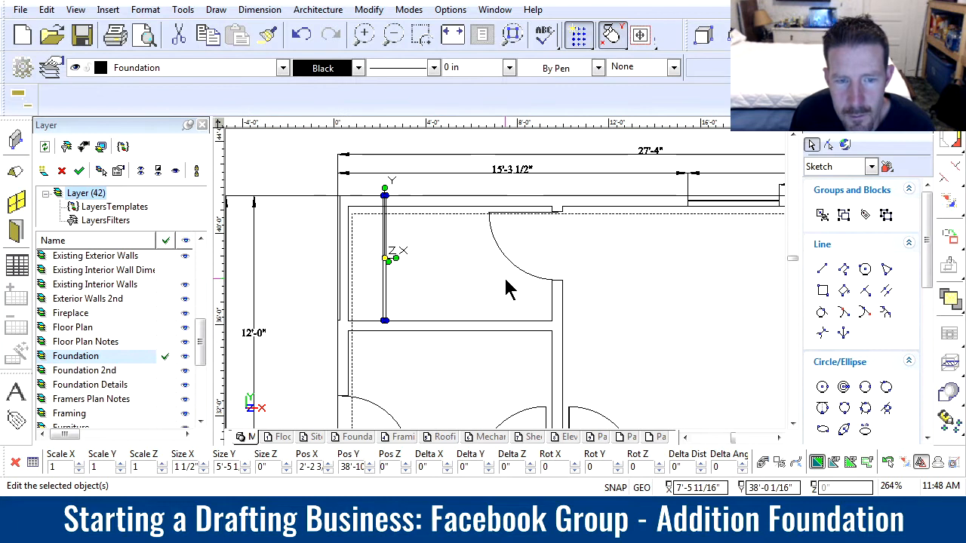
pyautogui.scroll(-2, 509, 315)
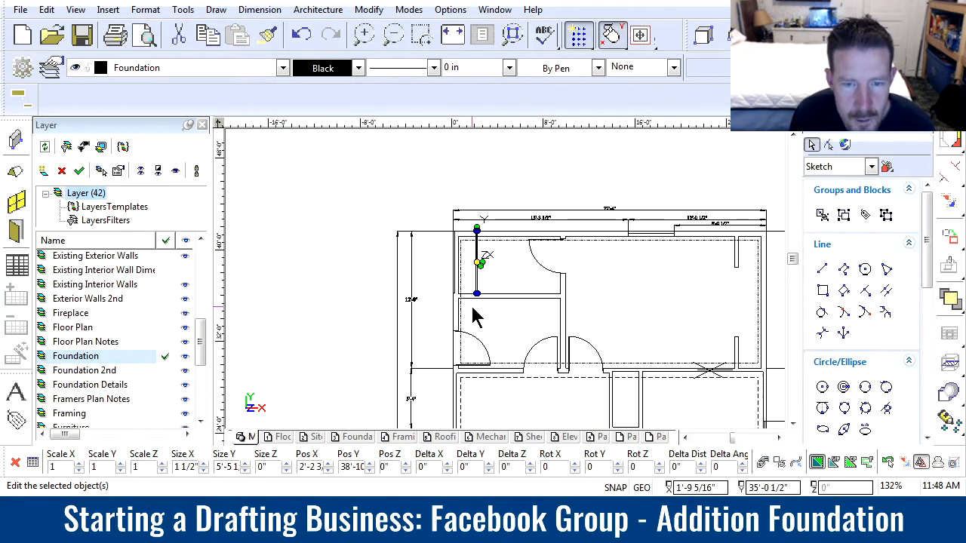
pyautogui.scroll(1, 473, 317)
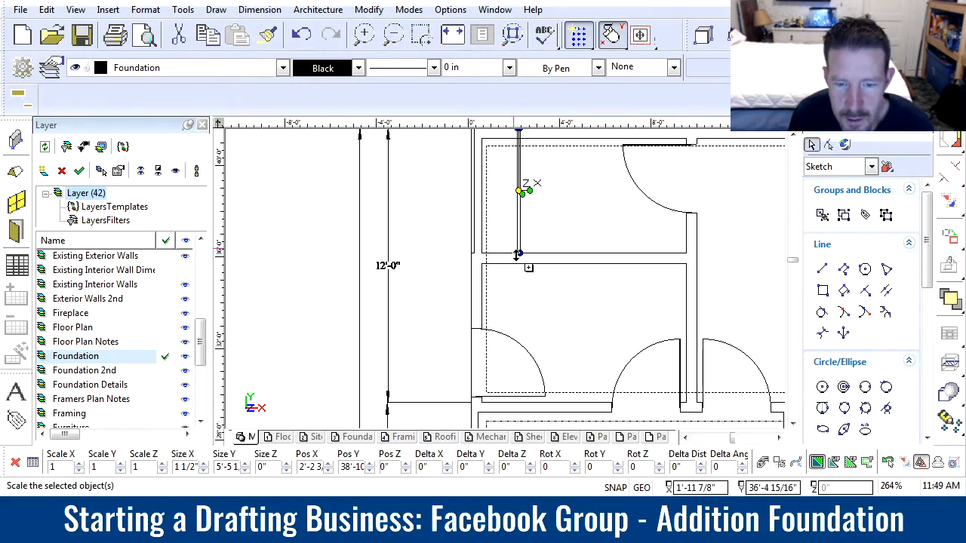
pyautogui.scroll(1, 513, 277)
pyautogui.scroll(3, 506, 280)
pyautogui.click(545, 289)
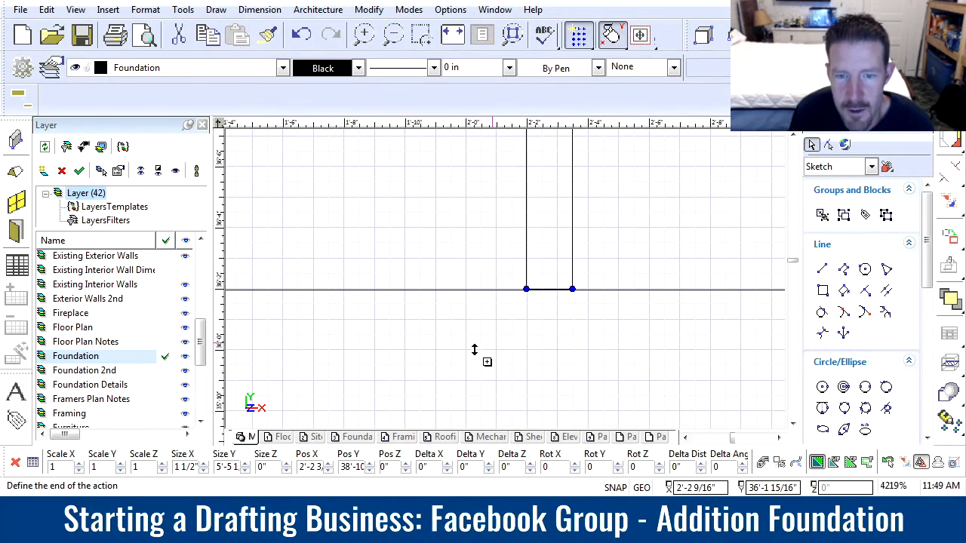
pyautogui.scroll(-5, 506, 280)
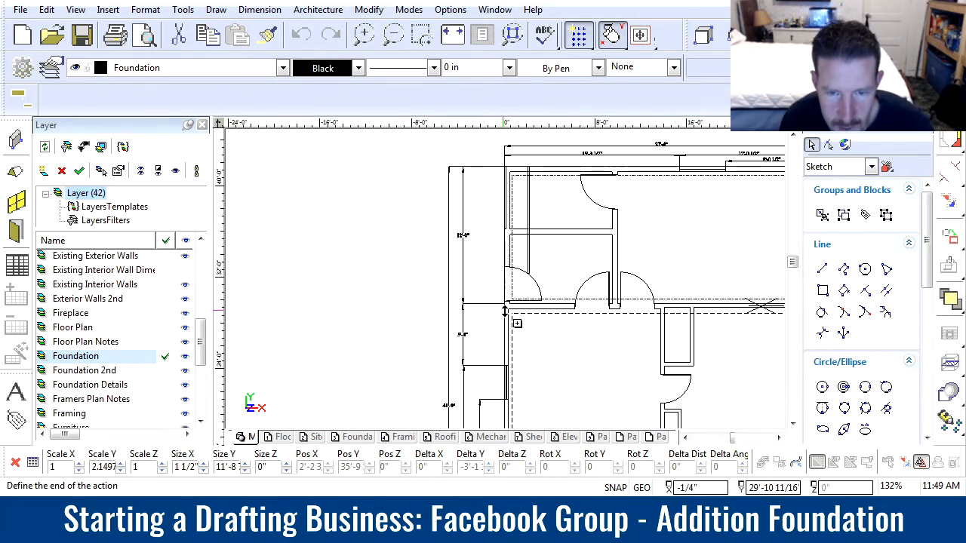
pyautogui.scroll(4, 507, 305)
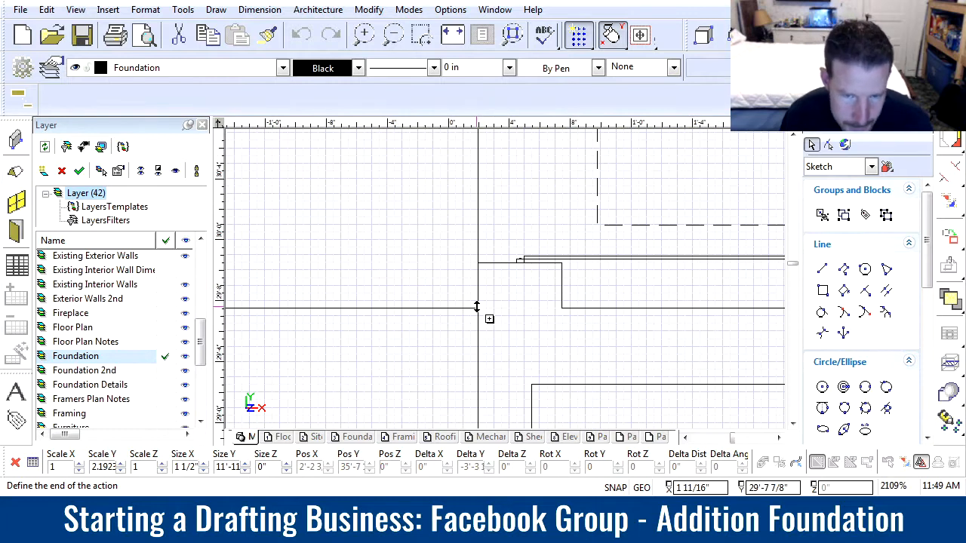
pyautogui.click(478, 307)
pyautogui.scroll(-2, 505, 287)
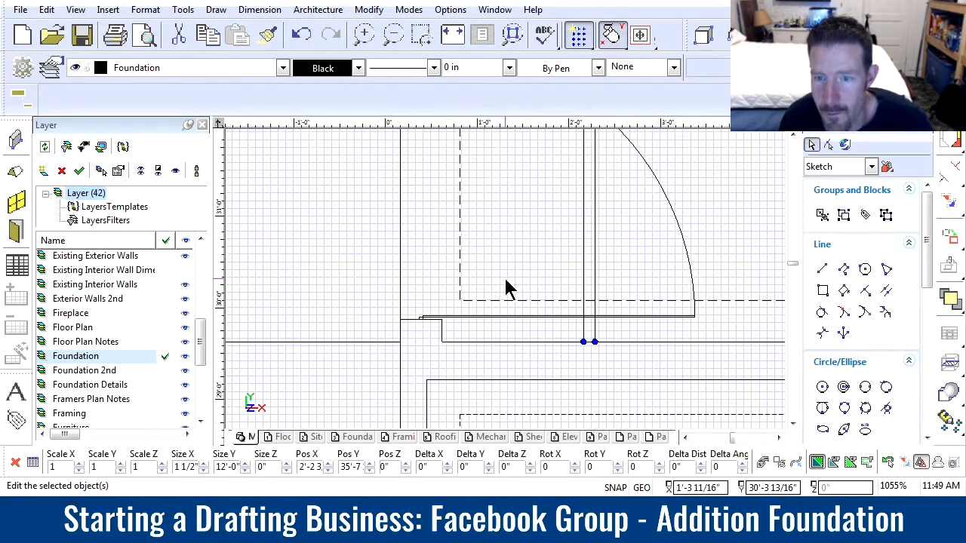
# - Stretch the narrow rectangle at the left exterior wall down to the junction with the lower section, making it 12'-0" long
pyautogui.scroll(-2, 507, 283)
pyautogui.scroll(5, 508, 287)
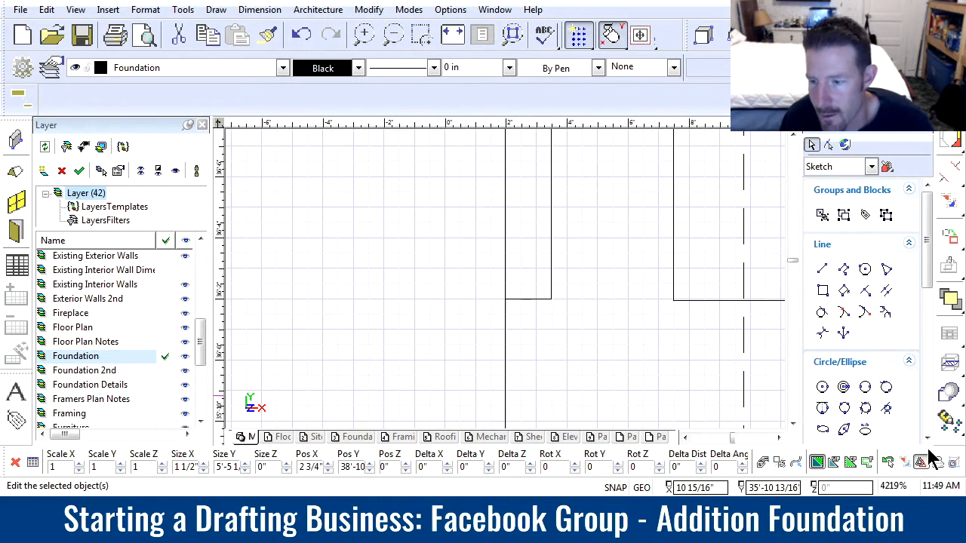
pyautogui.click(528, 299)
pyautogui.scroll(-1, 545, 344)
pyautogui.scroll(-6, 506, 279)
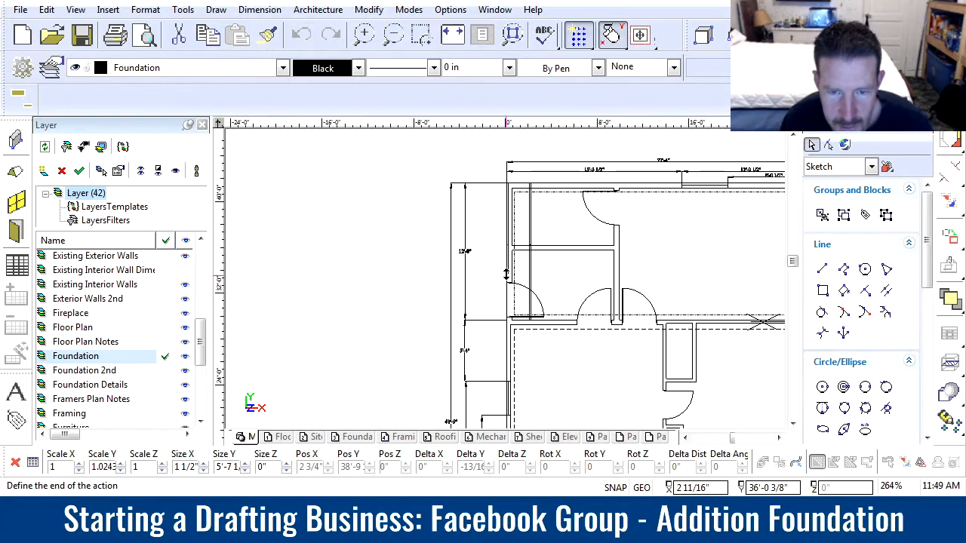
pyautogui.scroll(4, 510, 315)
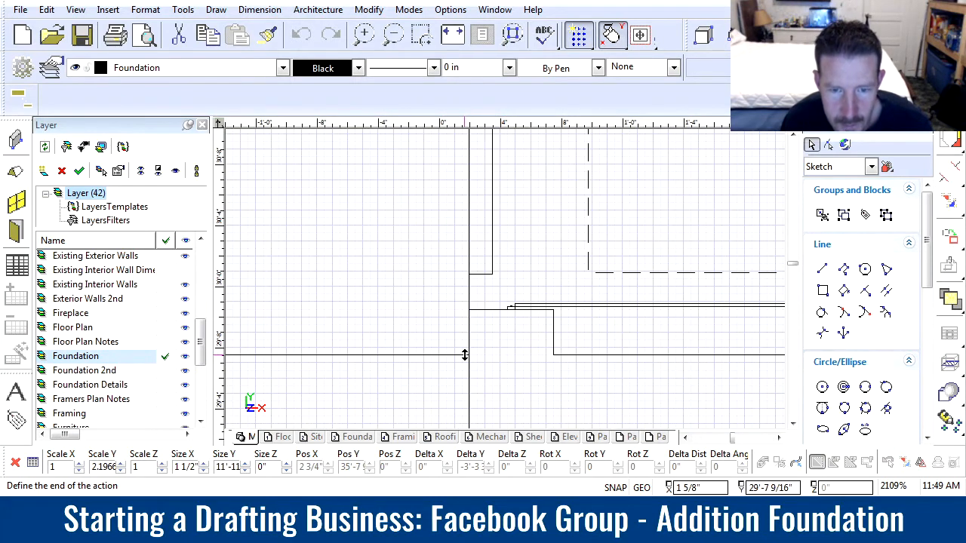
pyautogui.click(466, 354)
pyautogui.scroll(-3, 559, 226)
pyautogui.scroll(3, 506, 291)
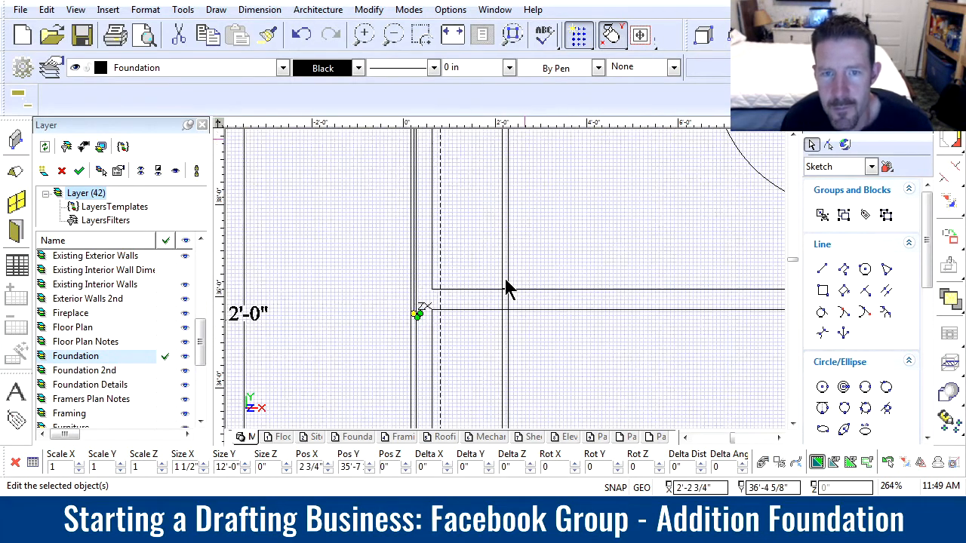
# - Copy the second 12'-0" narrow rectangle with a horizontal offset of 24" to the right
pyautogui.hotkey('ctrl', 'z')
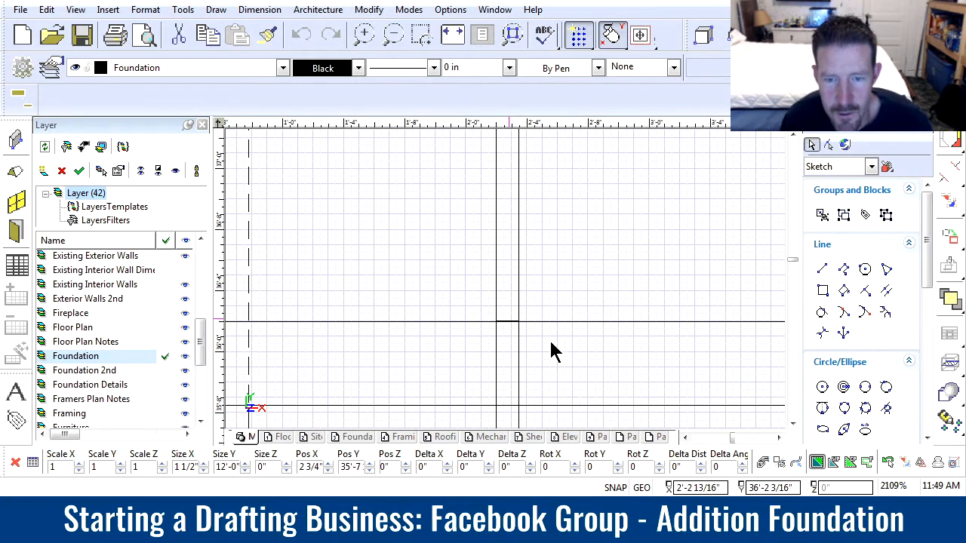
pyautogui.hotkey('ctrl', 'y')
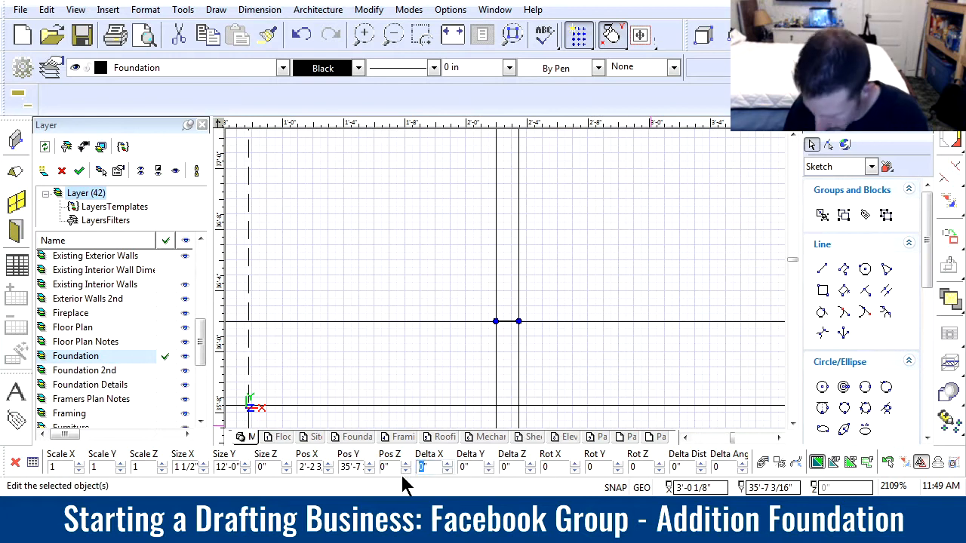
pyautogui.write('24')
pyautogui.press('Return')
pyautogui.scroll(-2, 671, 282)
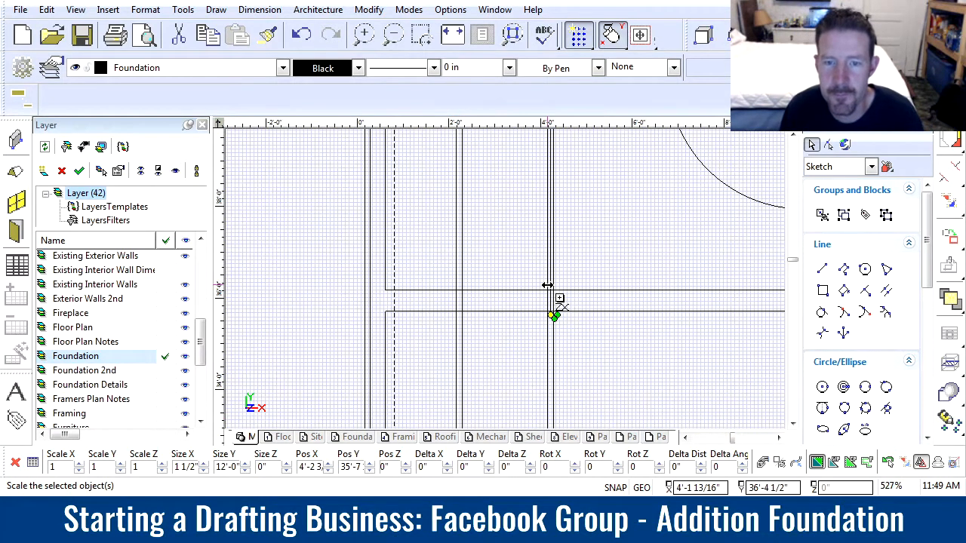
# - Select the second and third narrow rectangles and copy the pair twice, each time 48" farther to the right
pyautogui.click(607, 258)
pyautogui.click(578, 273)
pyautogui.click(438, 213)
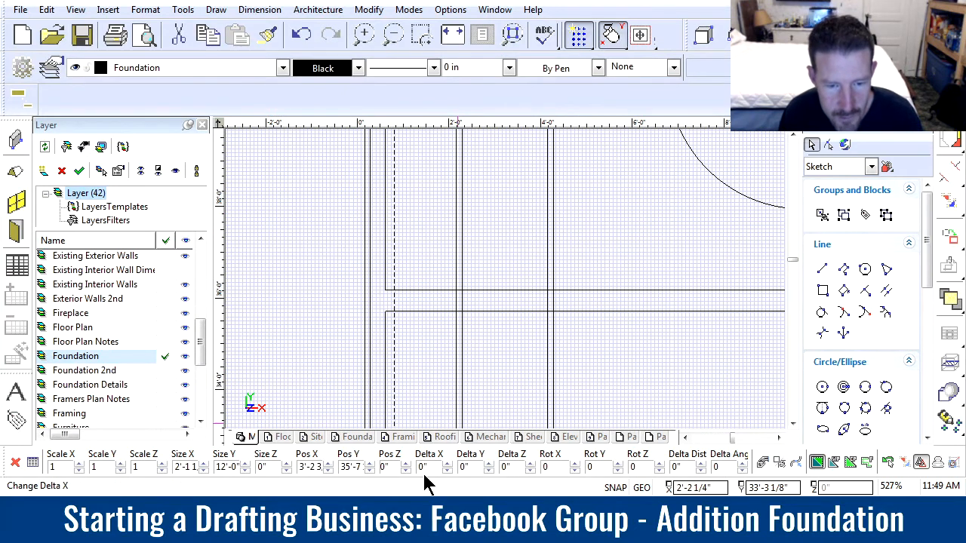
pyautogui.press('Return')
pyautogui.scroll(-1, 507, 288)
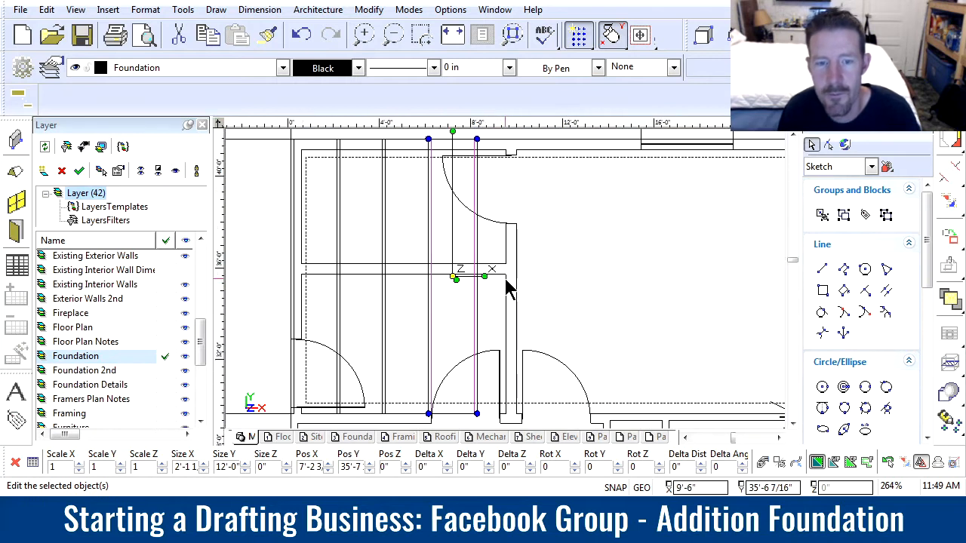
pyautogui.write('48')
pyautogui.press('Return')
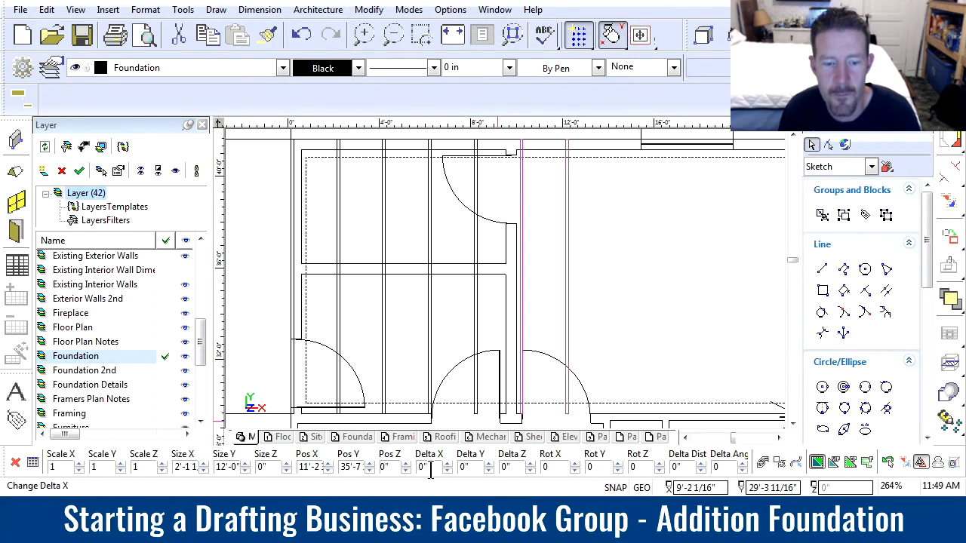
# - Continue copying the rectangle pair to the right in 4' offsets until the copies reach past the right exterior wall
pyautogui.press('Return')
pyautogui.scroll(-1, 651, 344)
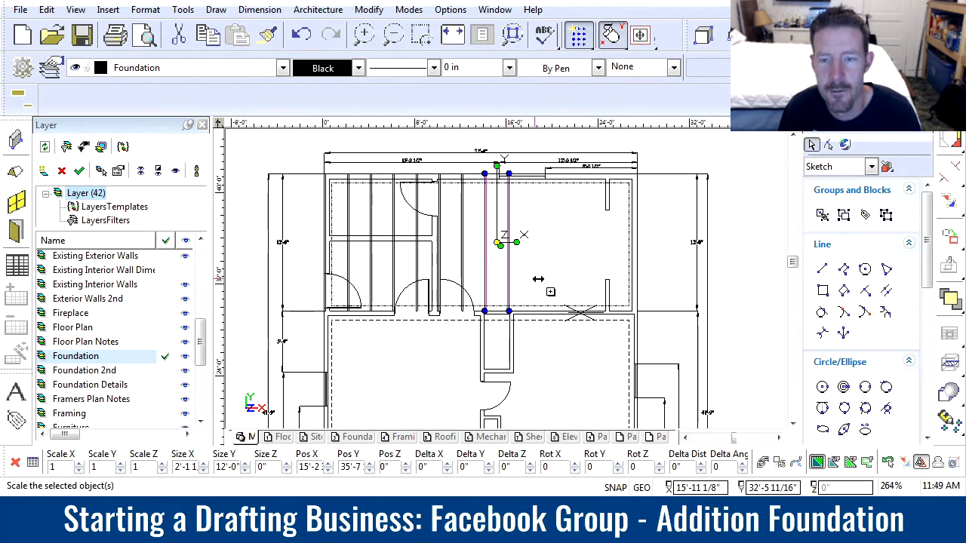
pyautogui.scroll(1, 561, 284)
pyautogui.scroll(-1, 508, 276)
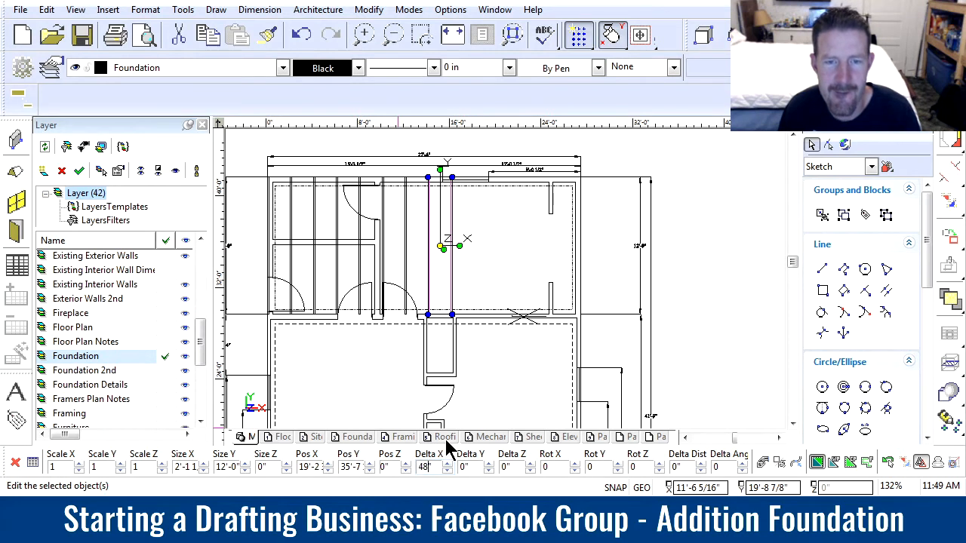
pyautogui.press('Return')
pyautogui.write("4'")
pyautogui.press('Return')
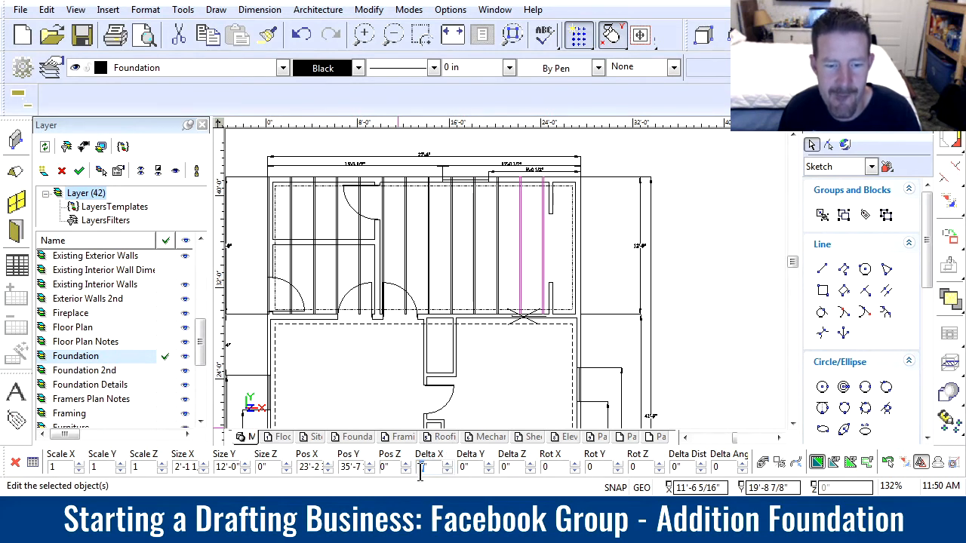
# - Move the last narrow rectangle back from outside the right exterior wall so its right edge aligns with the wall's outer face
pyautogui.scroll(1, 582, 245)
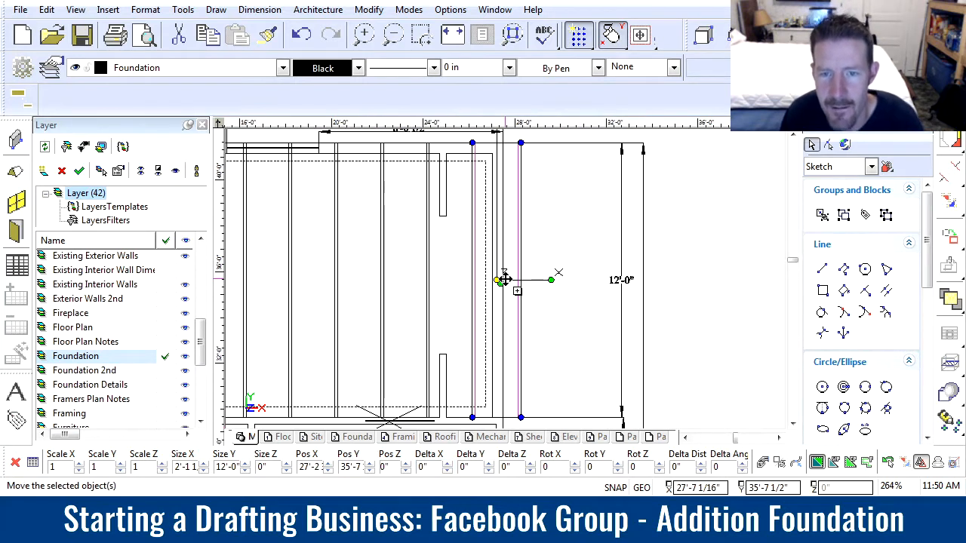
pyautogui.click(532, 332)
pyautogui.click(920, 462)
pyautogui.click(522, 336)
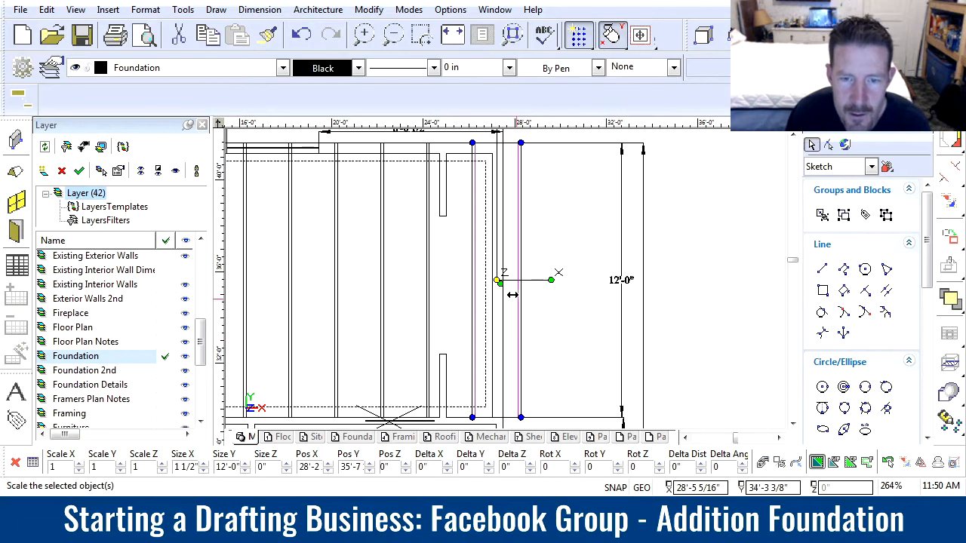
pyautogui.scroll(1, 507, 289)
pyautogui.scroll(1, 512, 287)
pyautogui.click(609, 269)
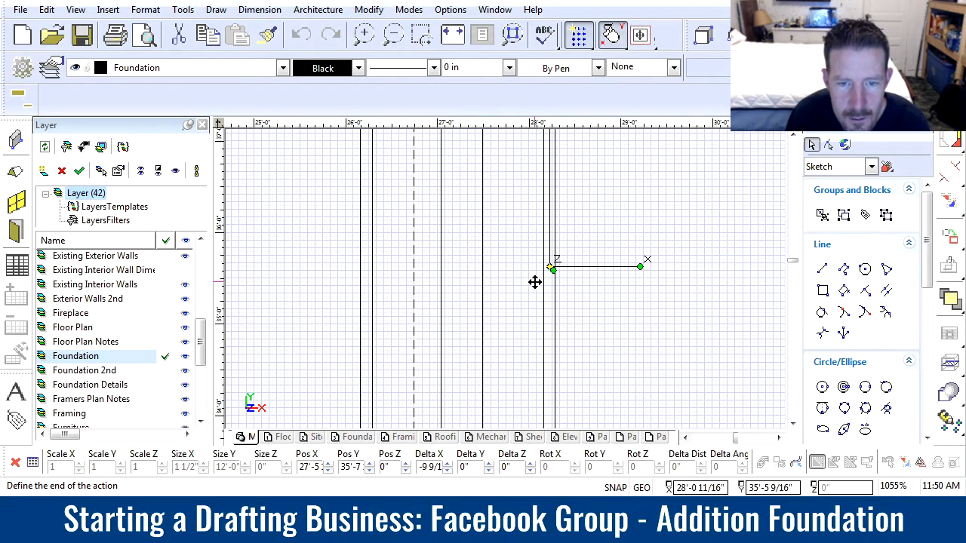
pyautogui.click(535, 283)
pyautogui.click(571, 302)
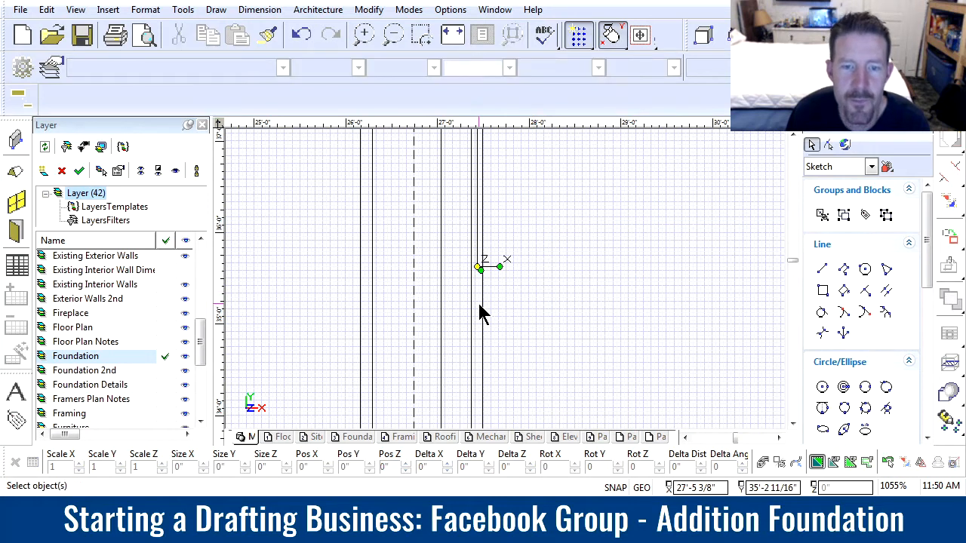
# - Review the spacing of the narrow rectangles across the whole upper section
pyautogui.scroll(-3, 510, 289)
pyautogui.scroll(1, 513, 297)
pyautogui.scroll(-2, 461, 324)
pyautogui.scroll(1, 505, 287)
pyautogui.scroll(-1, 509, 287)
pyautogui.scroll(1, 507, 287)
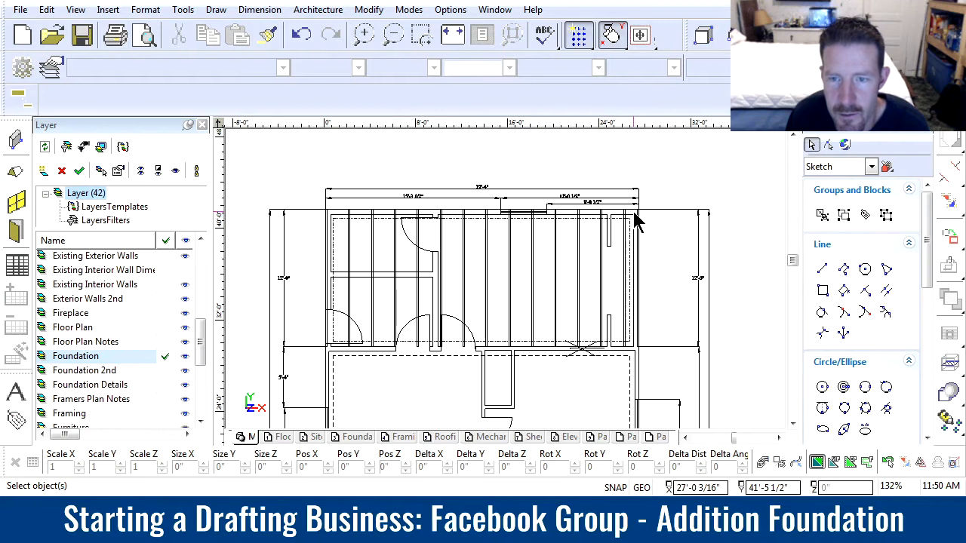
# - Draw a 27'-4" by 1 1/2" rectangle along the inside of the upper exterior wall line, from the upper-left corner to the right wall
pyautogui.scroll(5, 513, 288)
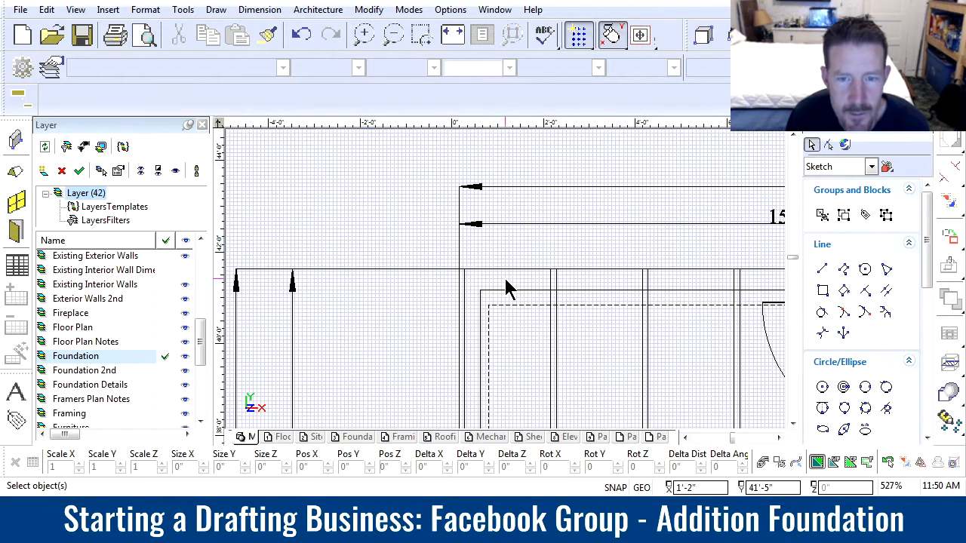
pyautogui.scroll(1, 458, 292)
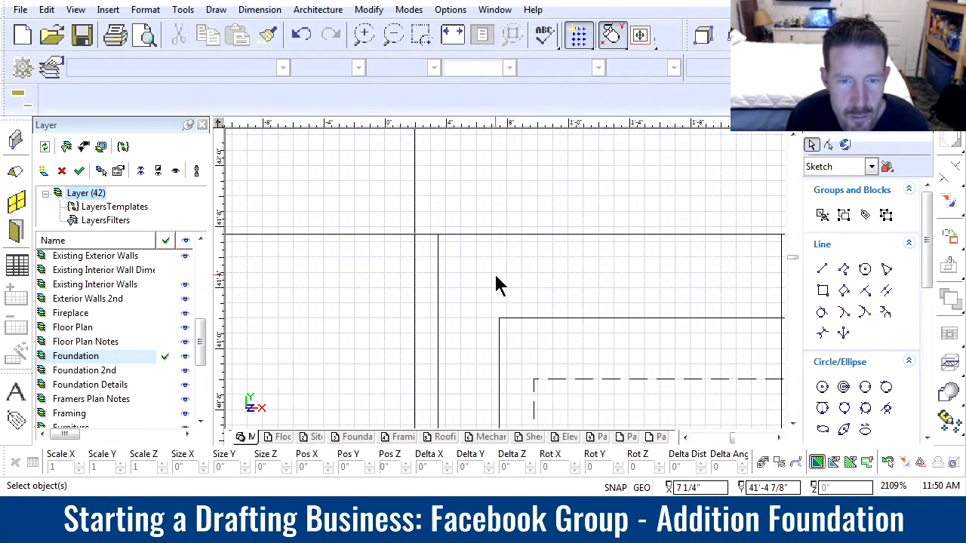
pyautogui.click(823, 290)
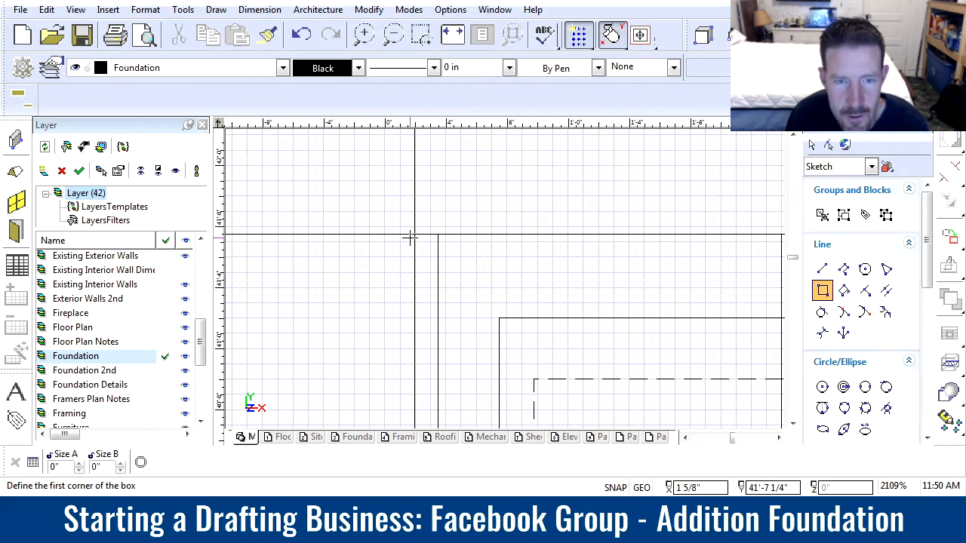
pyautogui.scroll(3, 504, 277)
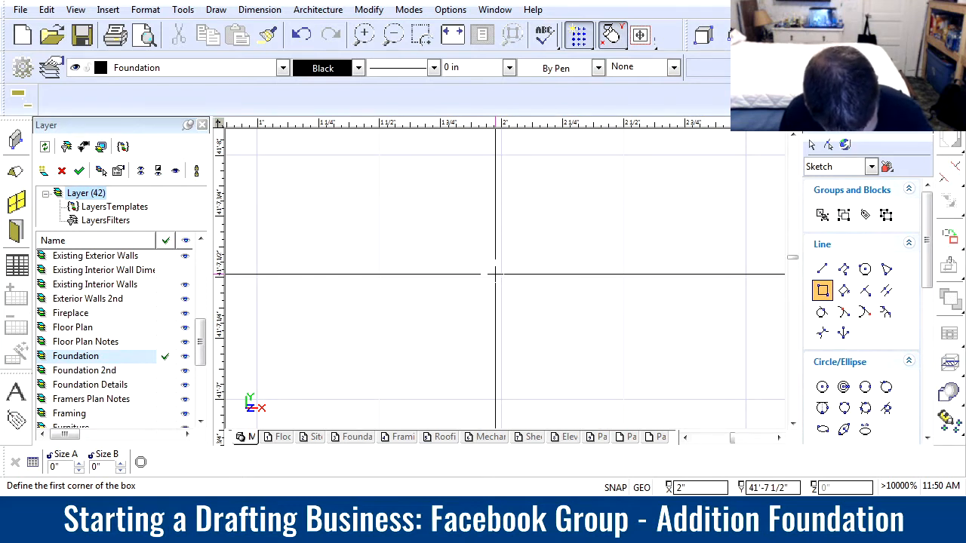
pyautogui.click(496, 274)
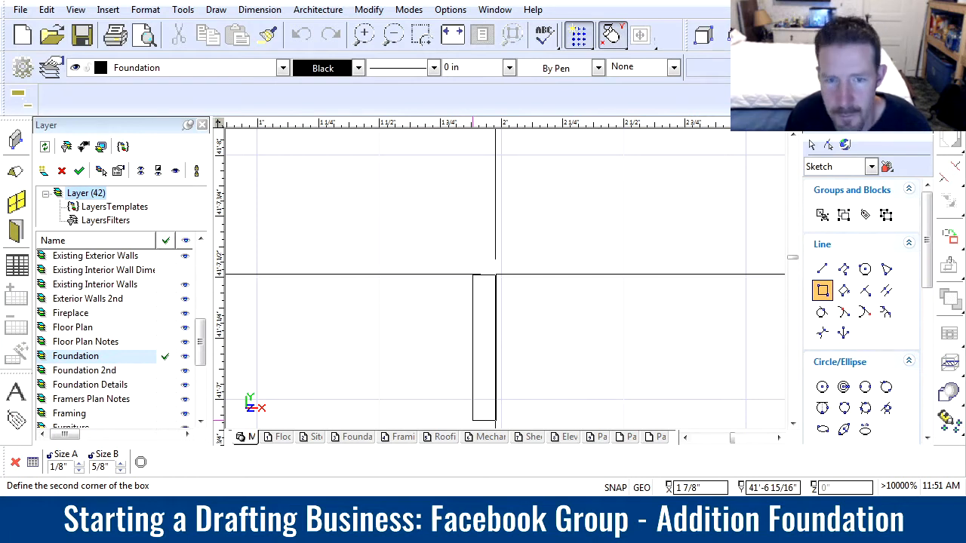
pyautogui.scroll(-3, 563, 321)
pyautogui.scroll(-3, 585, 298)
pyautogui.scroll(-5, 672, 291)
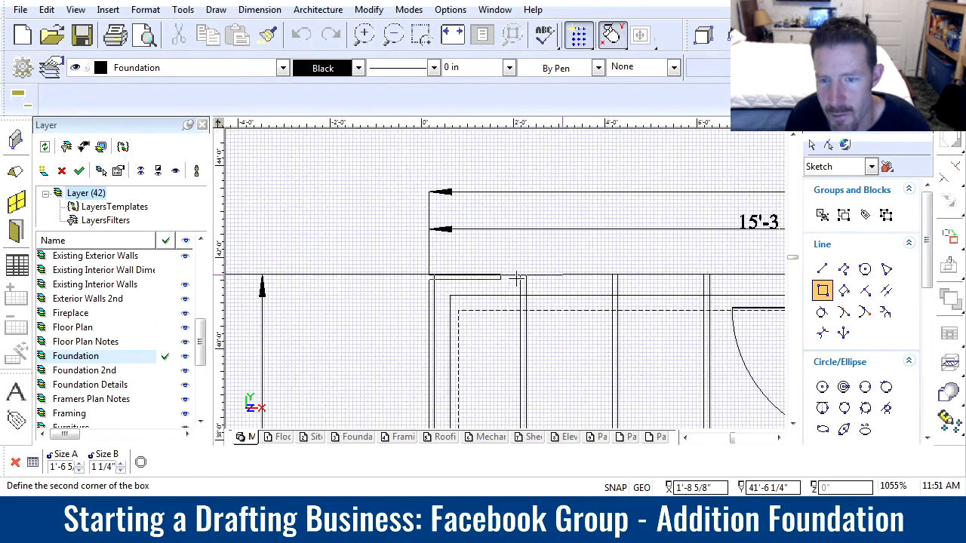
pyautogui.scroll(4, 567, 277)
pyautogui.scroll(2, 567, 276)
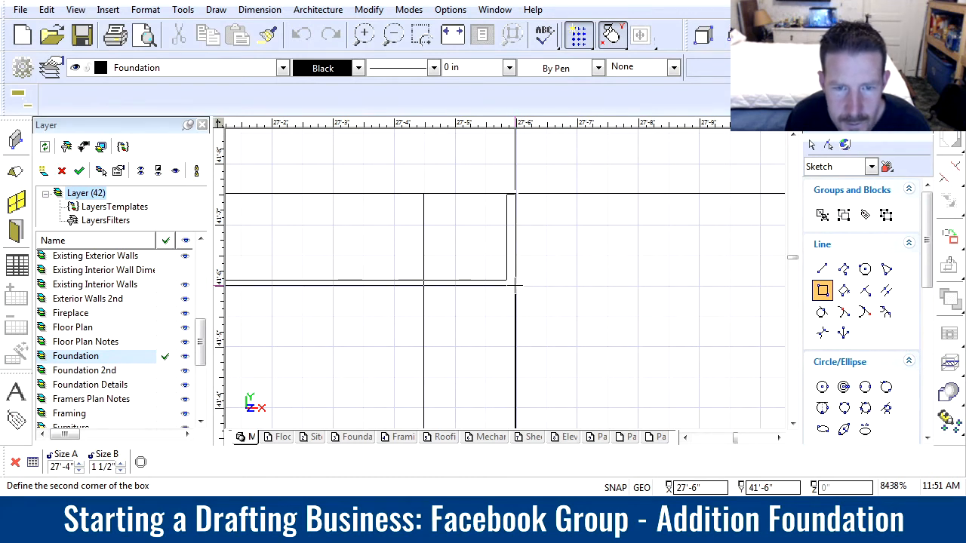
pyautogui.click(515, 285)
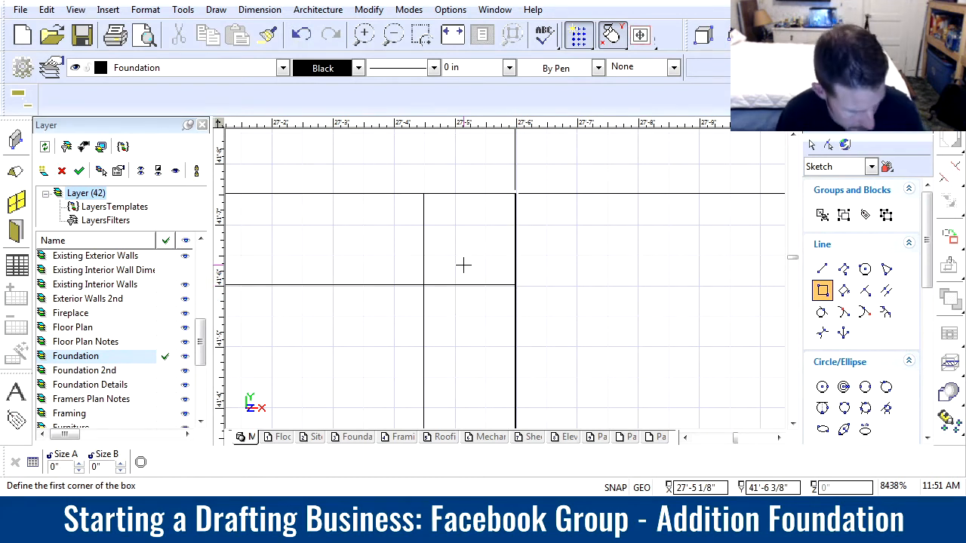
# - Shorten the narrow rectangle at the right exterior wall so its upper end meets the lower edge of the horizontal rectangle
pyautogui.press('space')
pyautogui.click(431, 266)
pyautogui.click(453, 194)
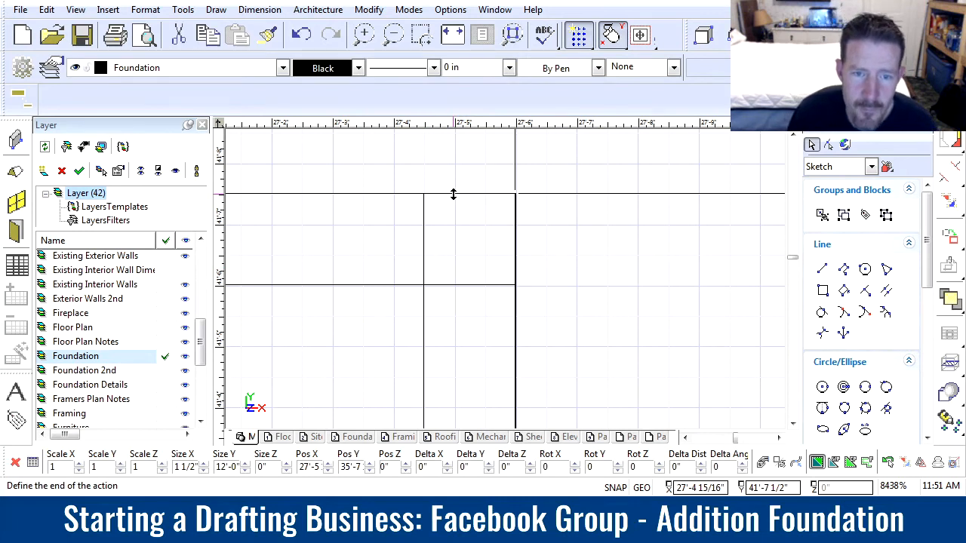
pyautogui.click(518, 285)
pyautogui.scroll(-4, 500, 287)
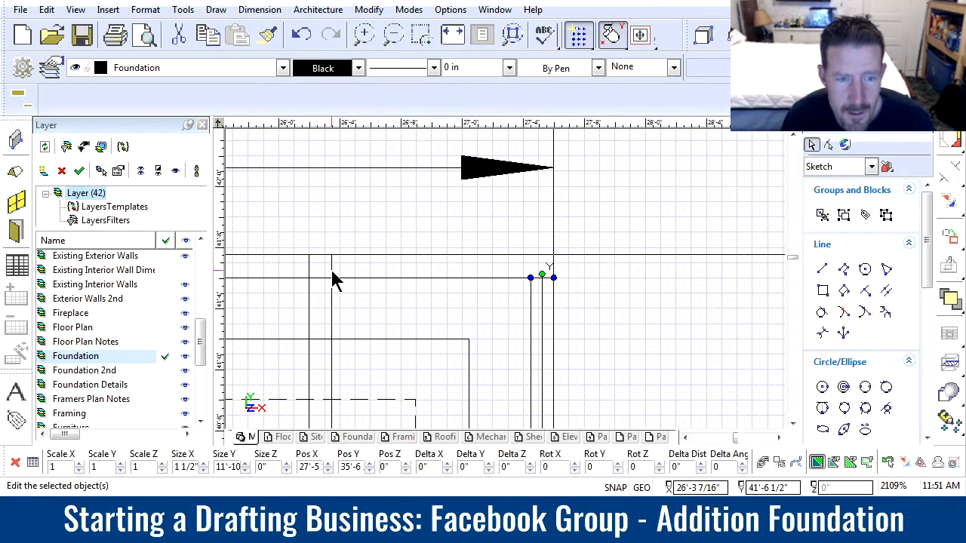
pyautogui.click(329, 257)
pyautogui.click(530, 278)
pyautogui.hotkey('ctrl', 'z')
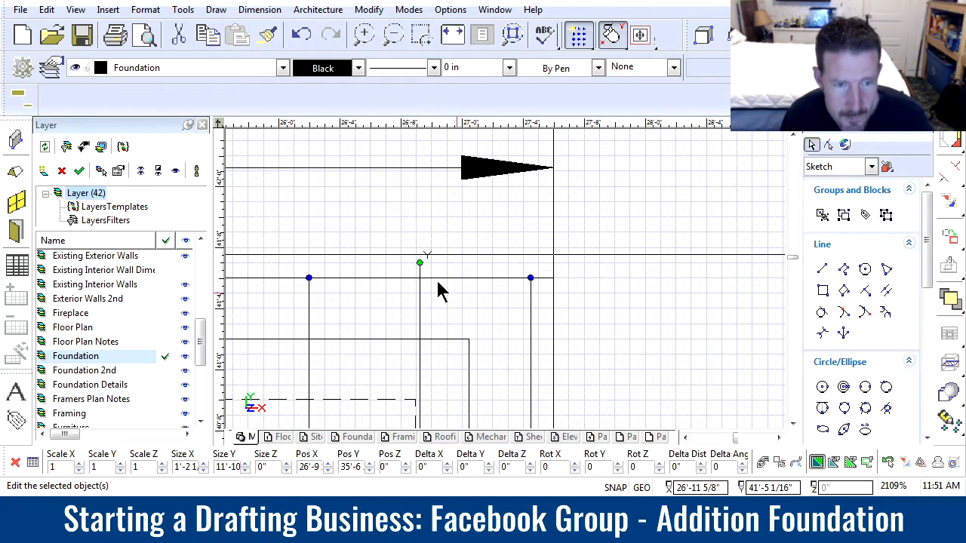
# - Shorten the first narrow rectangle left of the right exterior wall so its upper end meets the horizontal rim rectangle's lower edge
pyautogui.click(321, 257)
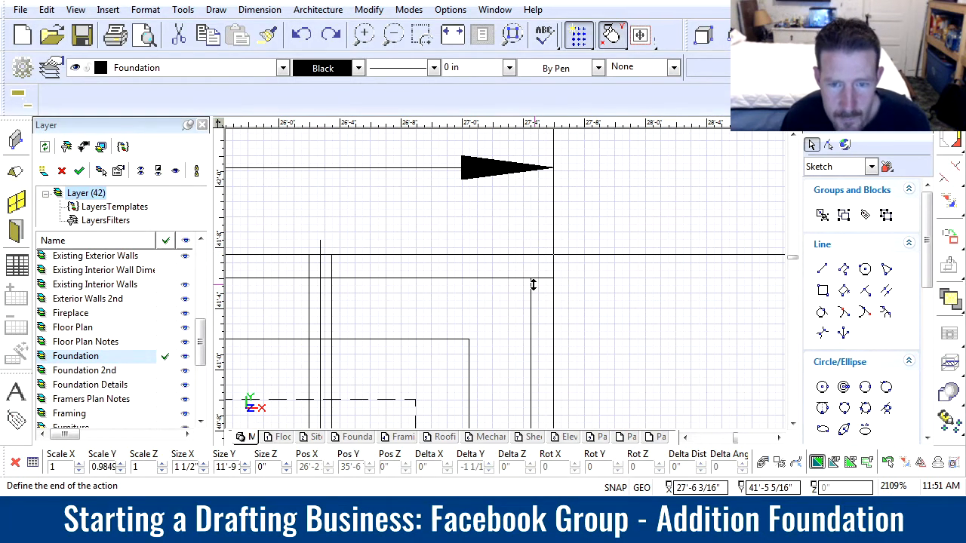
pyautogui.click(533, 277)
pyautogui.press('Escape')
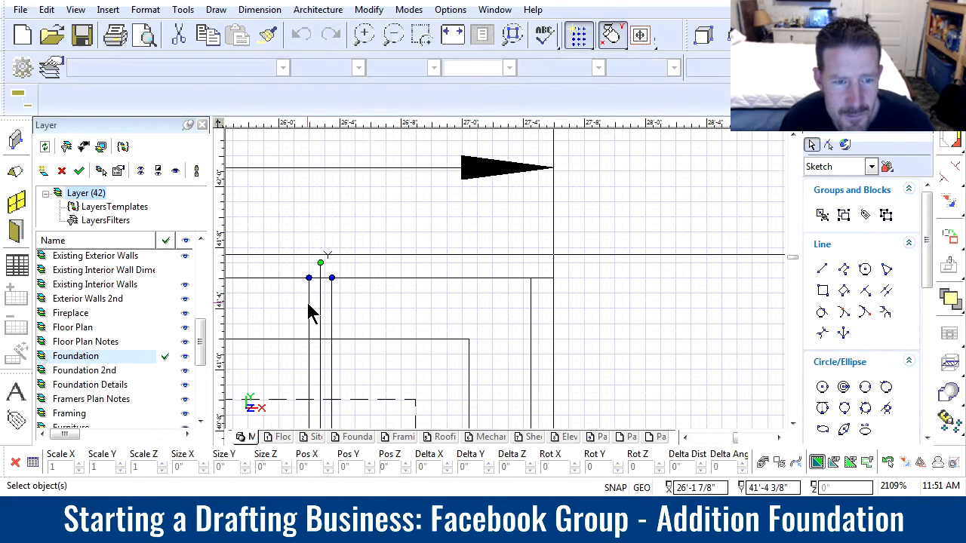
# - Shorten the narrow rectangle near X 24'-2" so its upper end meets the lower edge of the horizontal rim rectangle
pyautogui.scroll(-1, 307, 302)
pyautogui.scroll(-1, 453, 265)
pyautogui.scroll(1, 451, 278)
pyautogui.scroll(1, 504, 286)
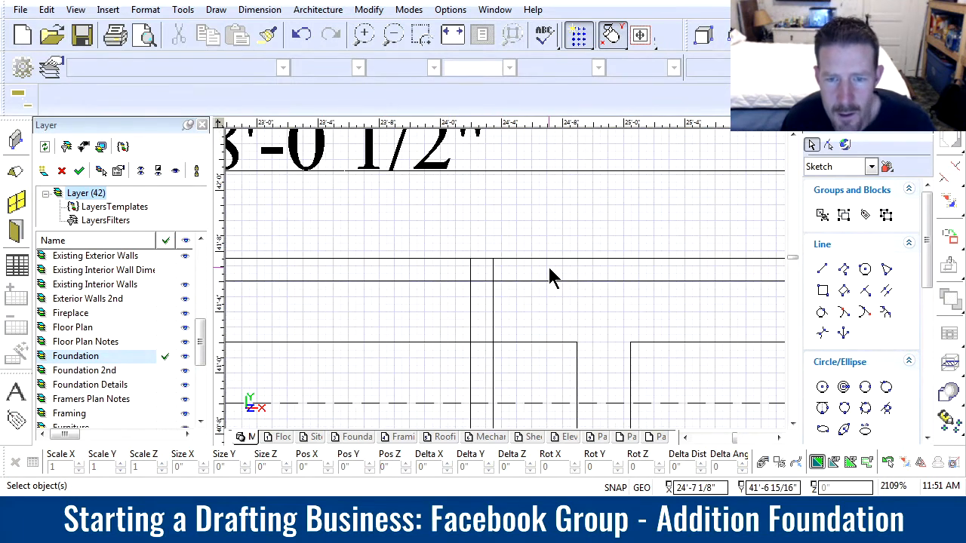
pyautogui.scroll(-1, 551, 276)
pyautogui.click(472, 283)
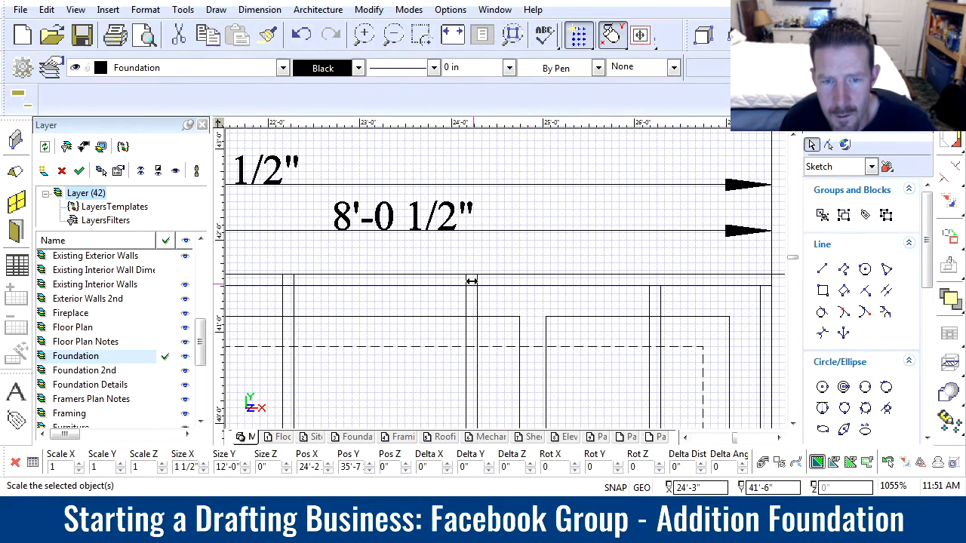
pyautogui.click(471, 276)
pyautogui.press('Escape')
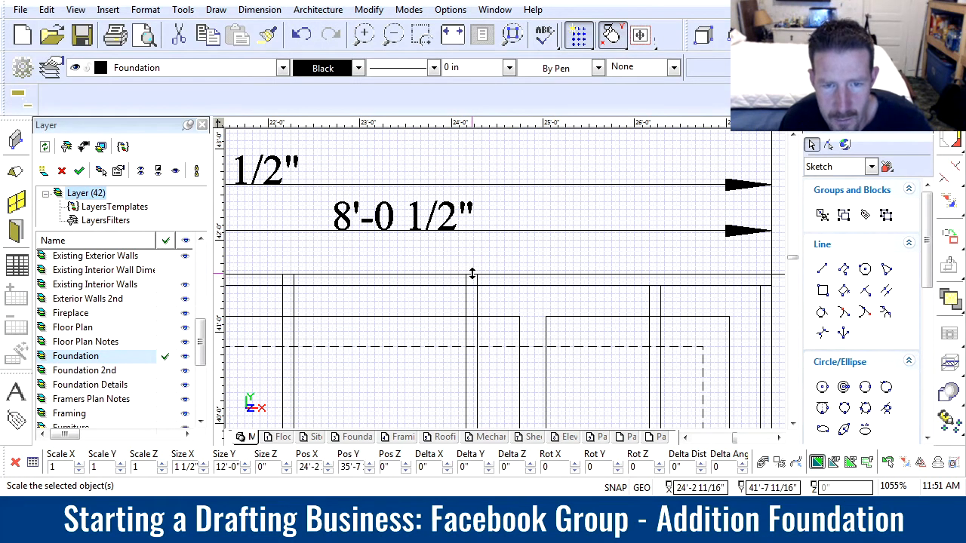
pyautogui.scroll(2, 472, 275)
pyautogui.click(506, 287)
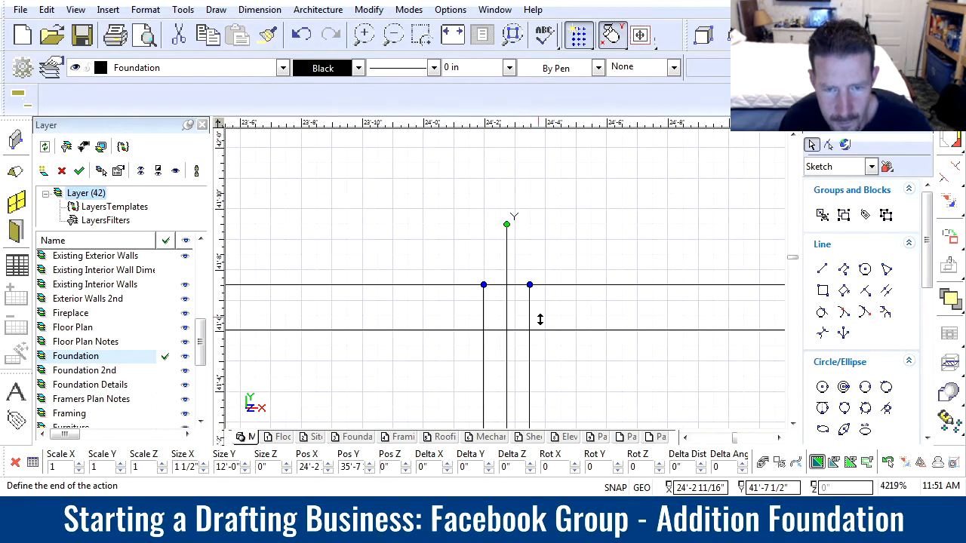
pyautogui.scroll(-2, 542, 319)
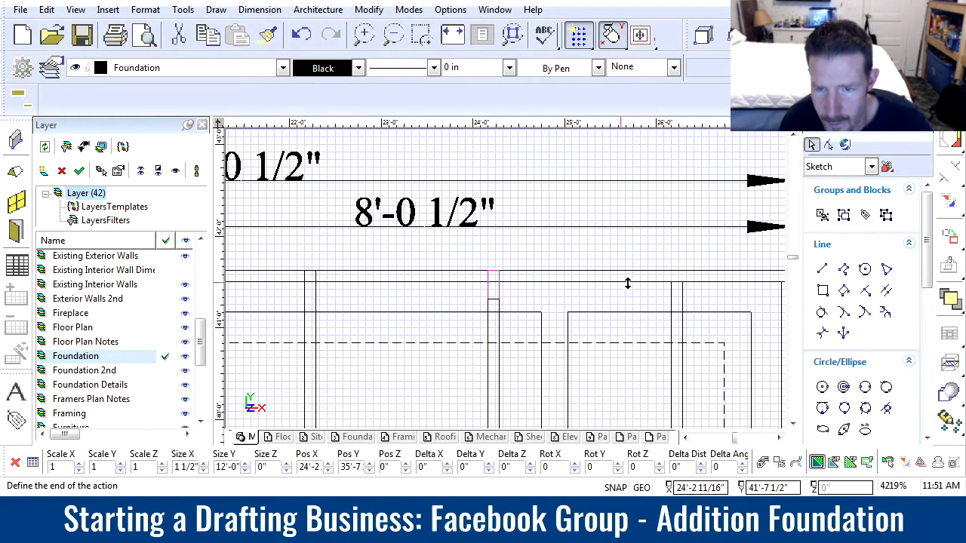
pyautogui.click(670, 282)
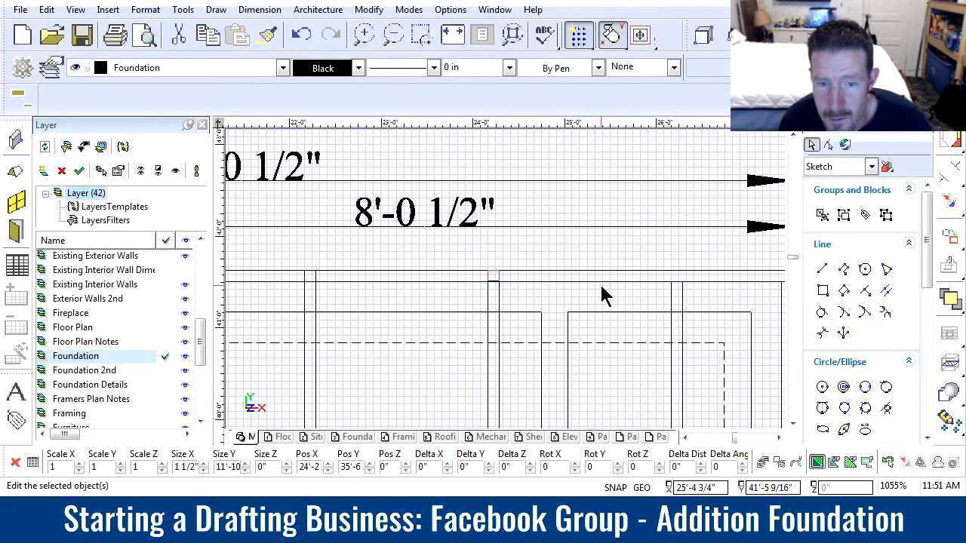
# - Shorten the narrow rectangle near X 22'-2" so its upper end aligns with the already shortened one on its right
pyautogui.click(311, 295)
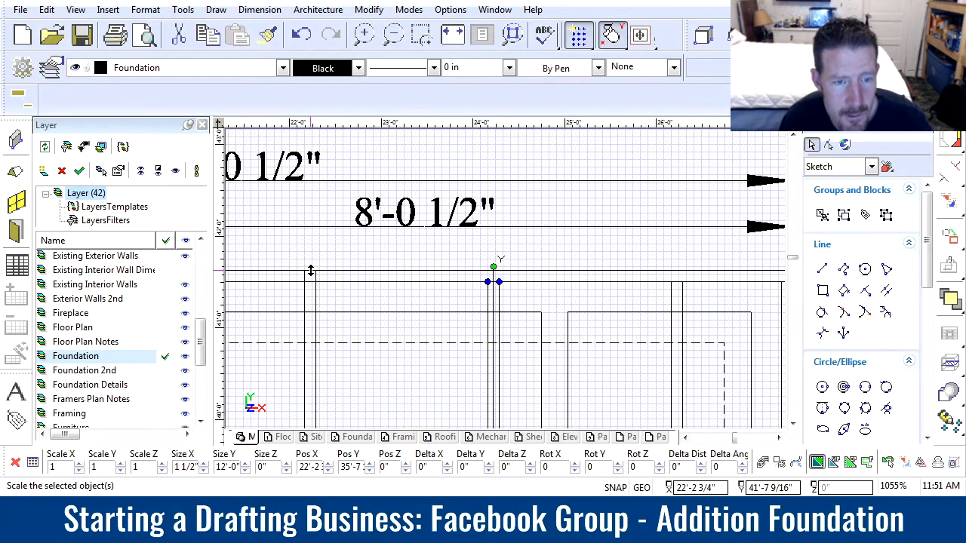
pyautogui.scroll(1, 310, 270)
pyautogui.click(507, 279)
pyautogui.scroll(-1, 508, 281)
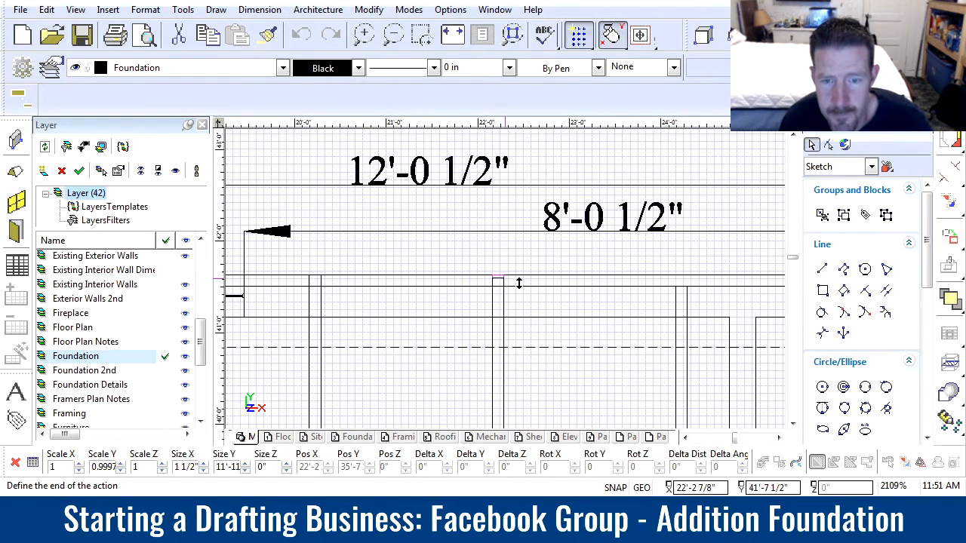
pyautogui.click(677, 283)
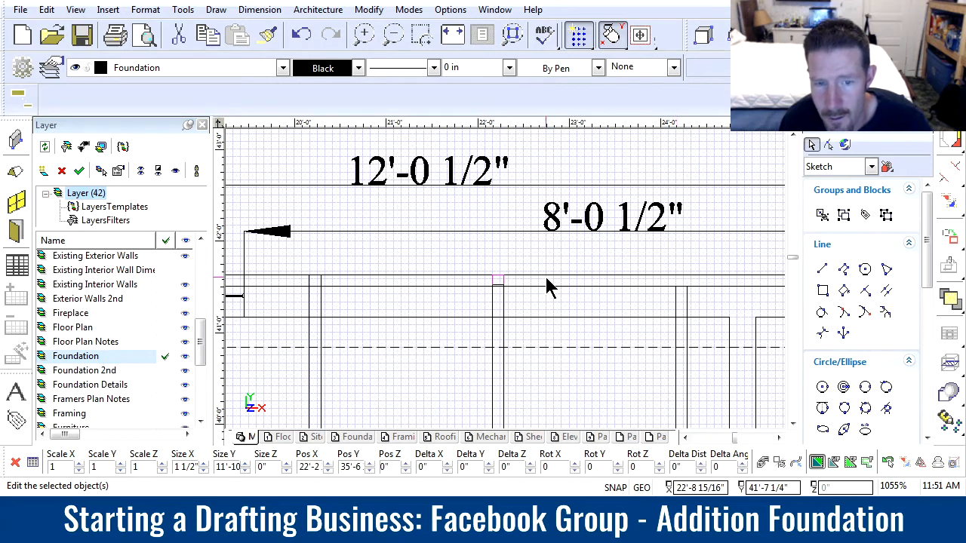
# - Shorten the narrow rectangle near X 20'-2" so its upper end stops at the rim rectangle's lower edge
pyautogui.click(500, 298)
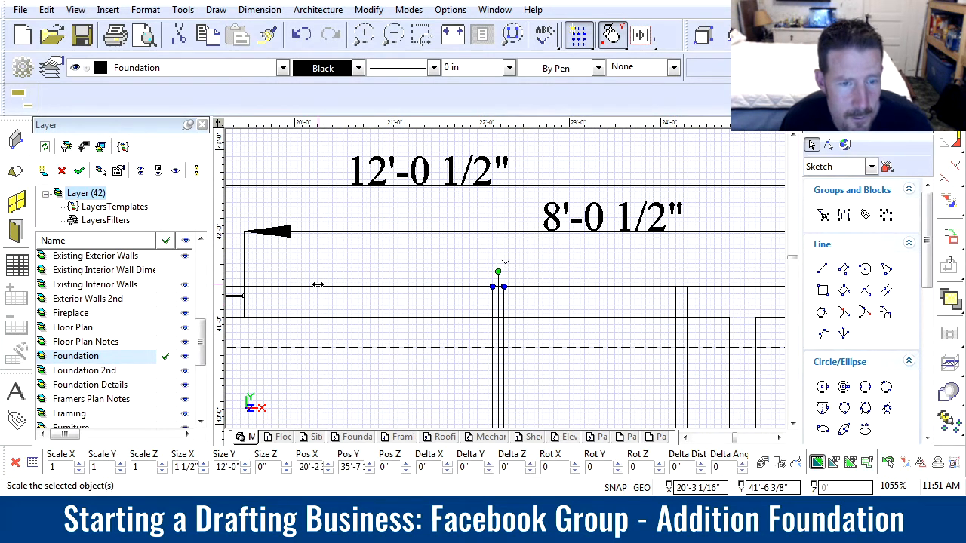
pyautogui.scroll(1, 498, 283)
pyautogui.click(509, 276)
pyautogui.scroll(-1, 641, 306)
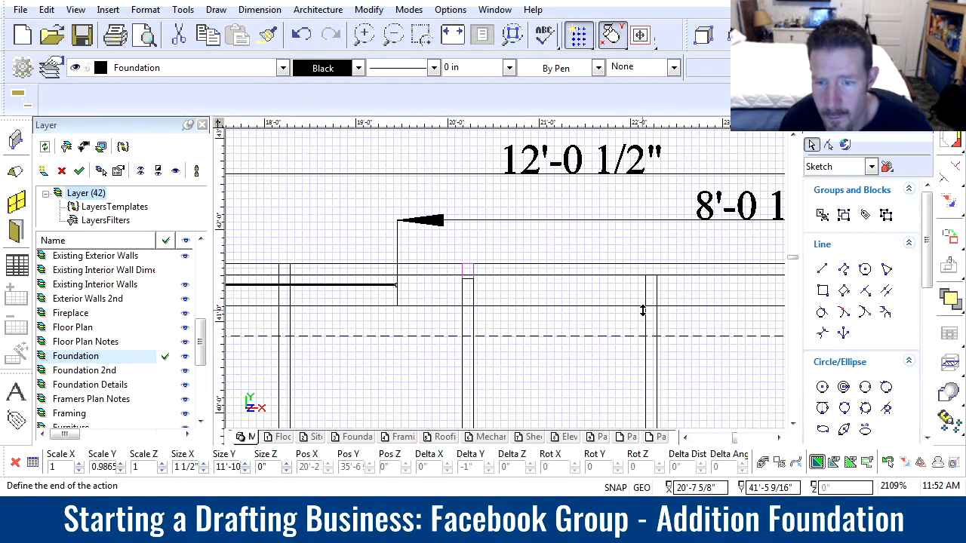
pyautogui.click(646, 277)
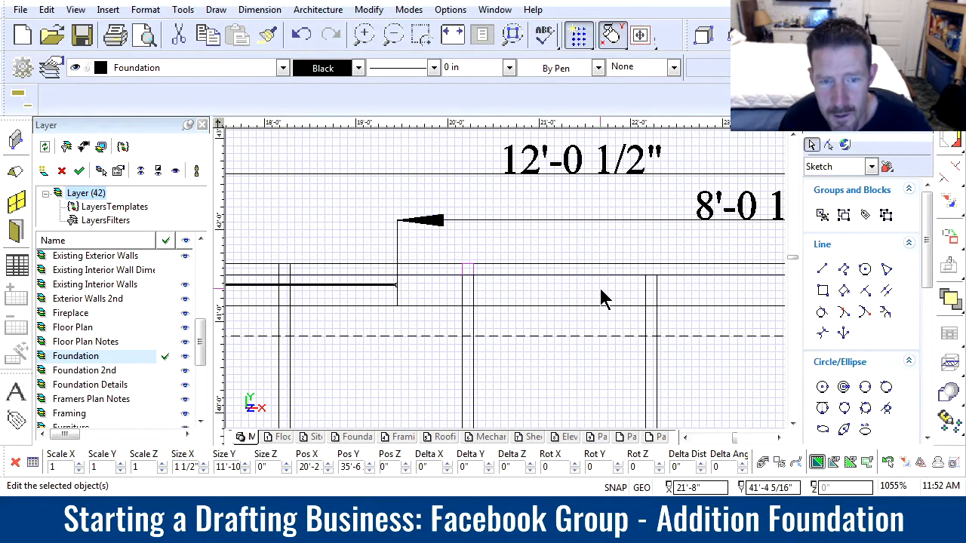
# - Trim back the upper end of the narrow rectangle near X 18'-2" to the rim rectangle's lower edge
pyautogui.scroll(-1, 496, 286)
pyautogui.scroll(1, 506, 285)
pyautogui.click(424, 311)
pyautogui.scroll(1, 420, 250)
pyautogui.click(497, 279)
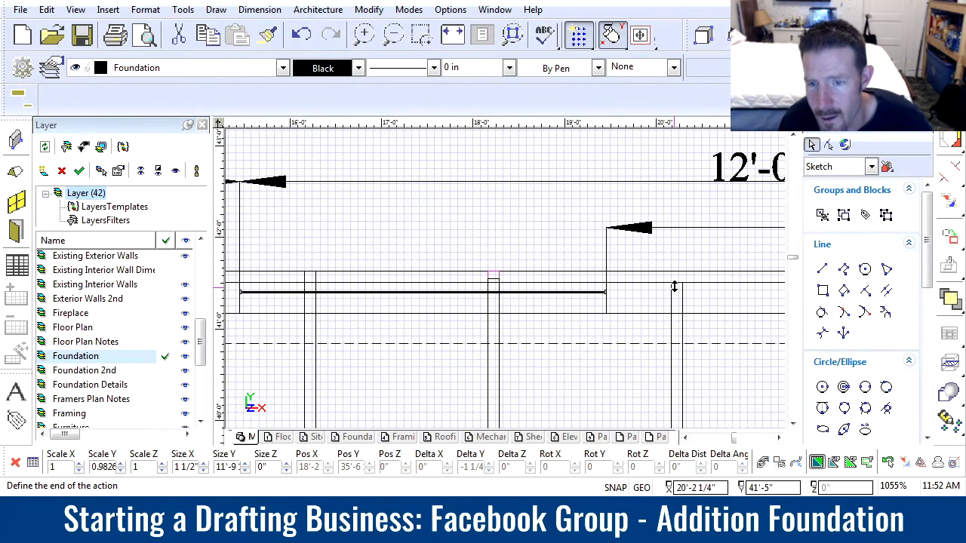
pyautogui.click(673, 283)
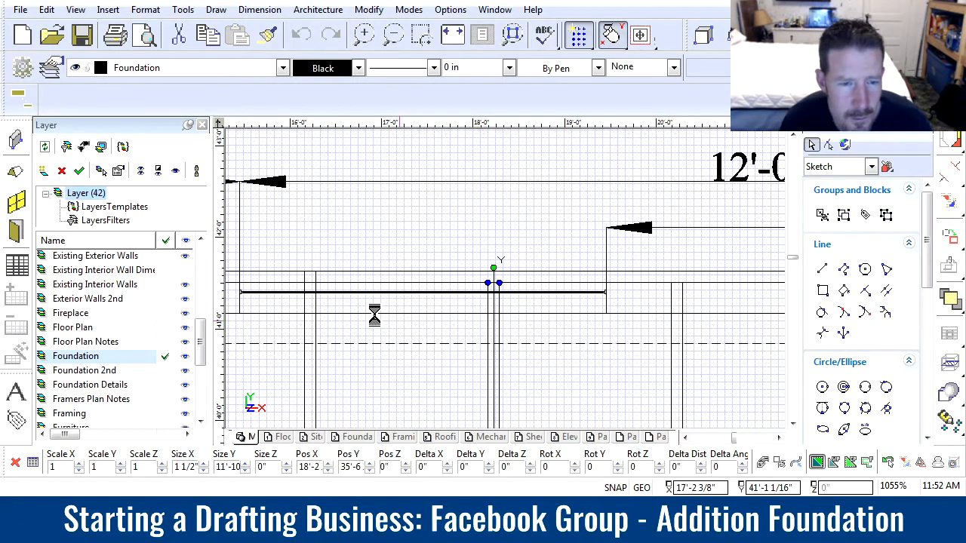
# - Shorten the narrow rectangle near X 16'-2" so its upper end meets the underside of the rim rectangle
pyautogui.click(315, 309)
pyautogui.click(315, 327)
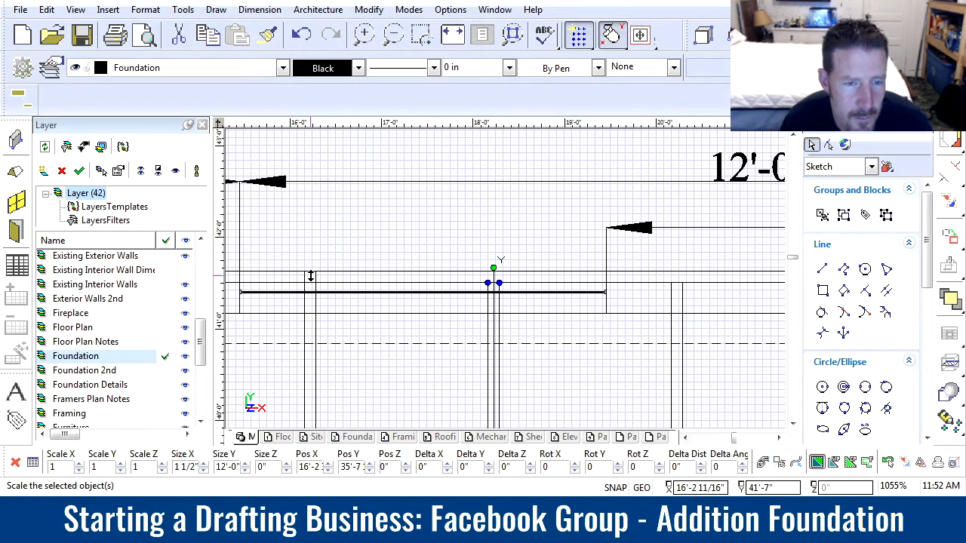
pyautogui.scroll(2, 311, 277)
pyautogui.click(502, 264)
pyautogui.scroll(-1, 540, 281)
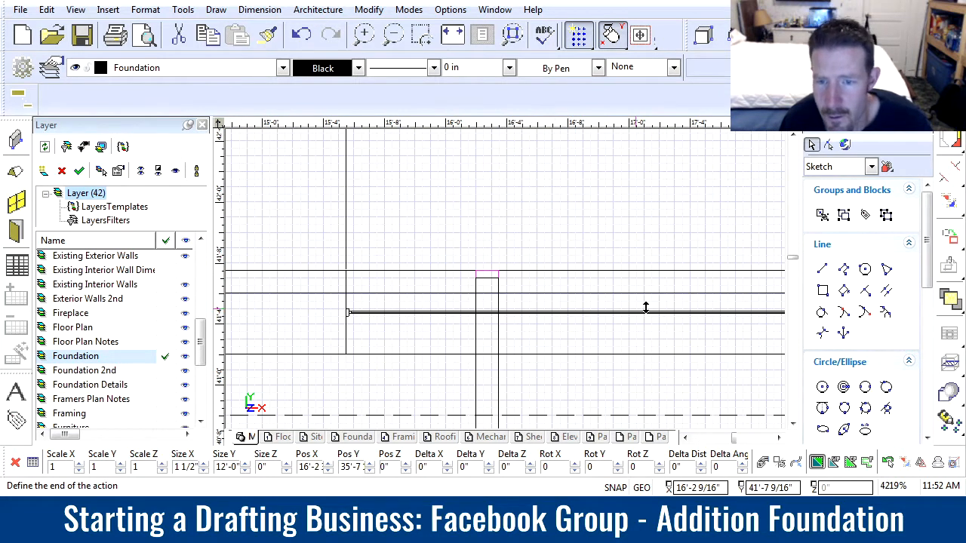
pyautogui.scroll(-2, 645, 307)
pyautogui.click(600, 279)
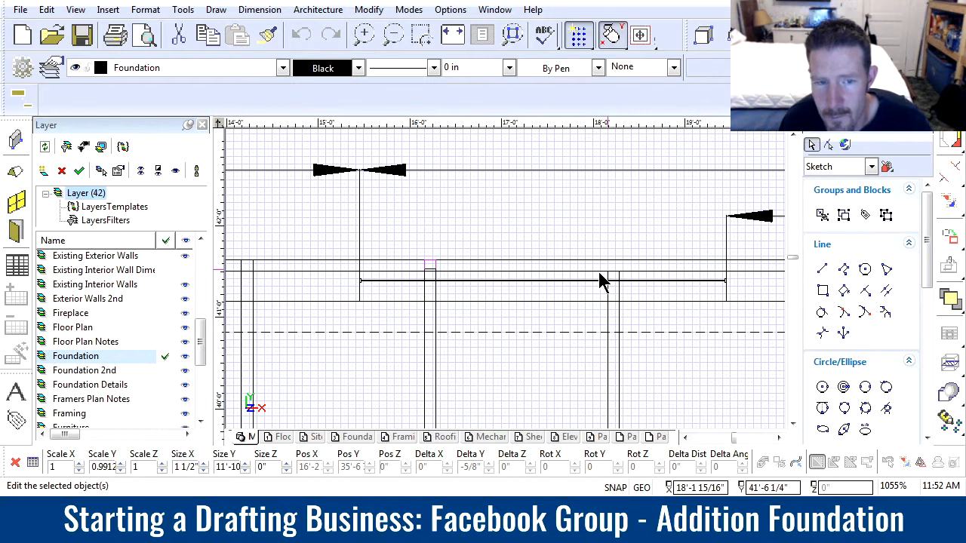
# - Shorten the narrow rectangle near X 14'-2" so its upper end meets the rim rectangle's lower edge
pyautogui.scroll(-1, 339, 285)
pyautogui.scroll(1, 451, 271)
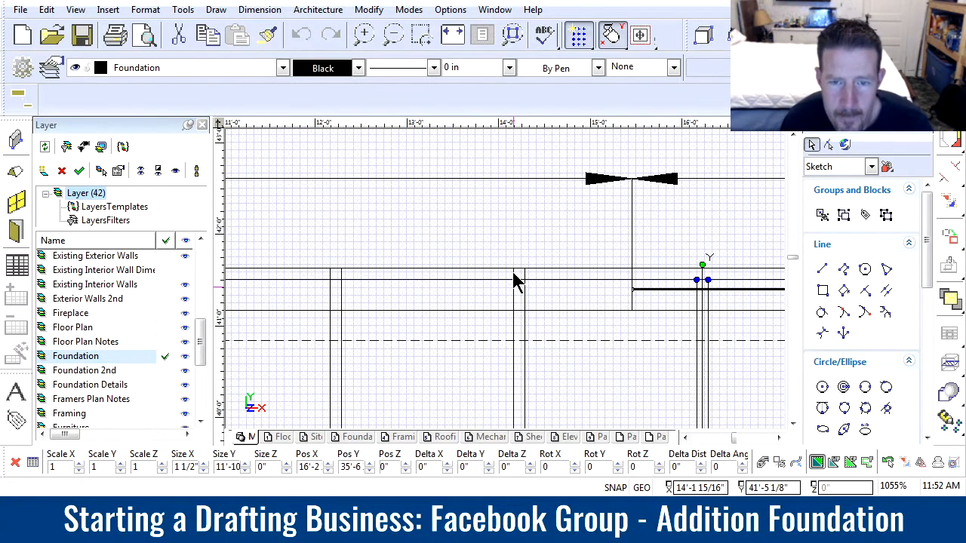
pyautogui.click(514, 288)
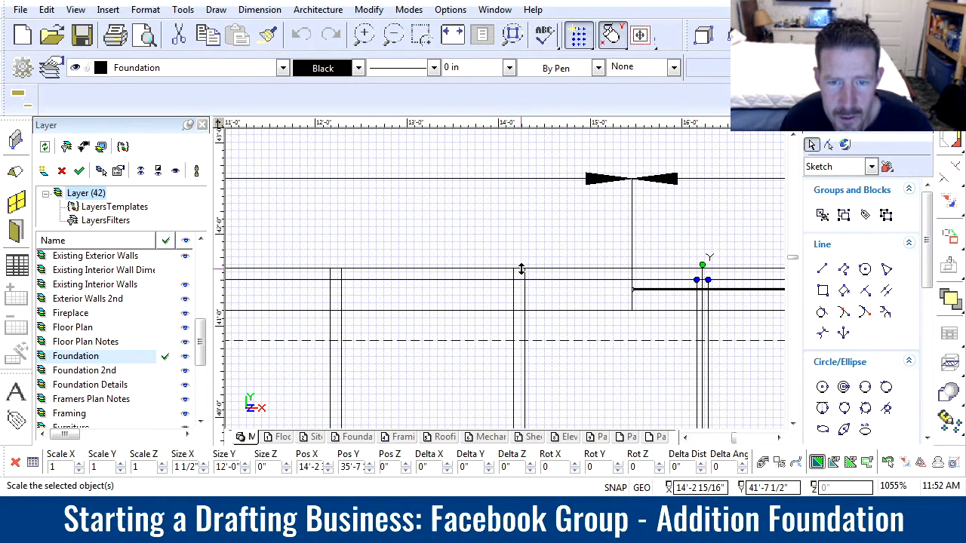
pyautogui.scroll(1, 519, 269)
pyautogui.click(506, 278)
pyautogui.scroll(-1, 508, 284)
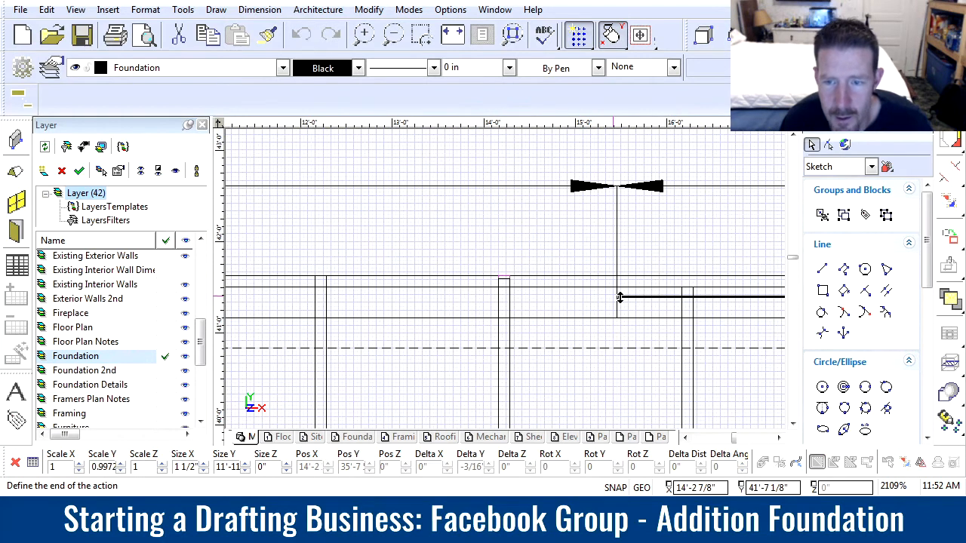
pyautogui.click(672, 289)
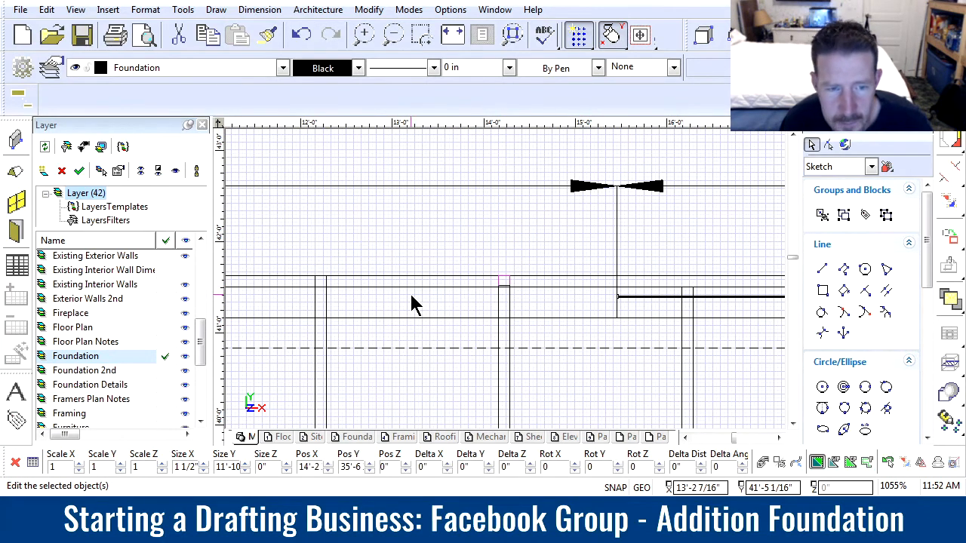
# - Shorten the narrow rectangle near X 12'-2" so its upper end meets the rim rectangle's lower edge
pyautogui.moveTo(332, 292); pyautogui.dragTo(503, 279, button='middle')
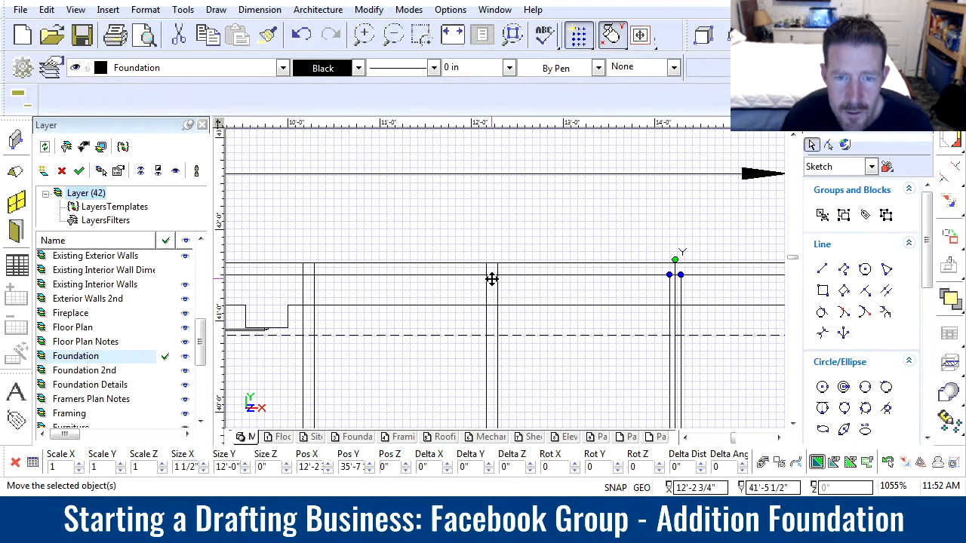
pyautogui.scroll(2, 491, 266)
pyautogui.click(526, 302)
pyautogui.scroll(-2, 527, 303)
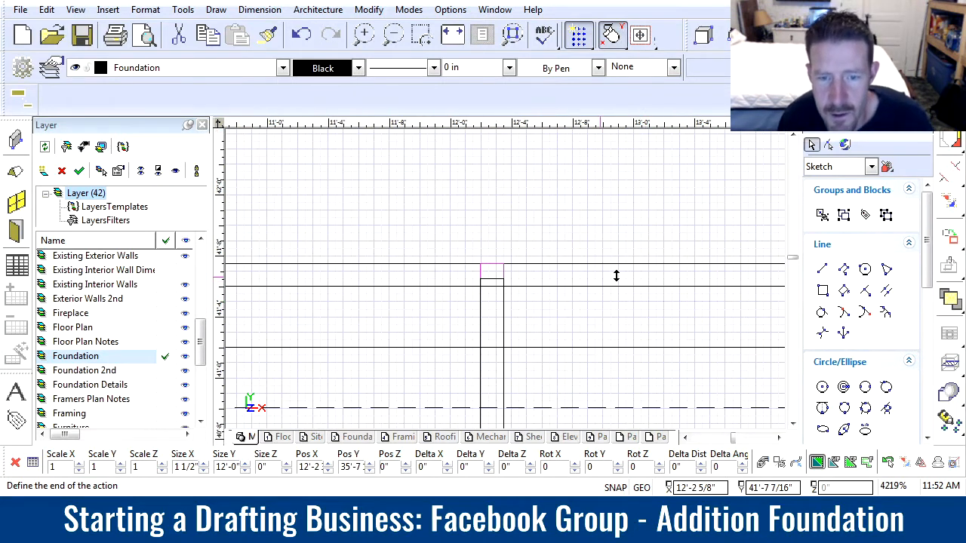
pyautogui.click(575, 281)
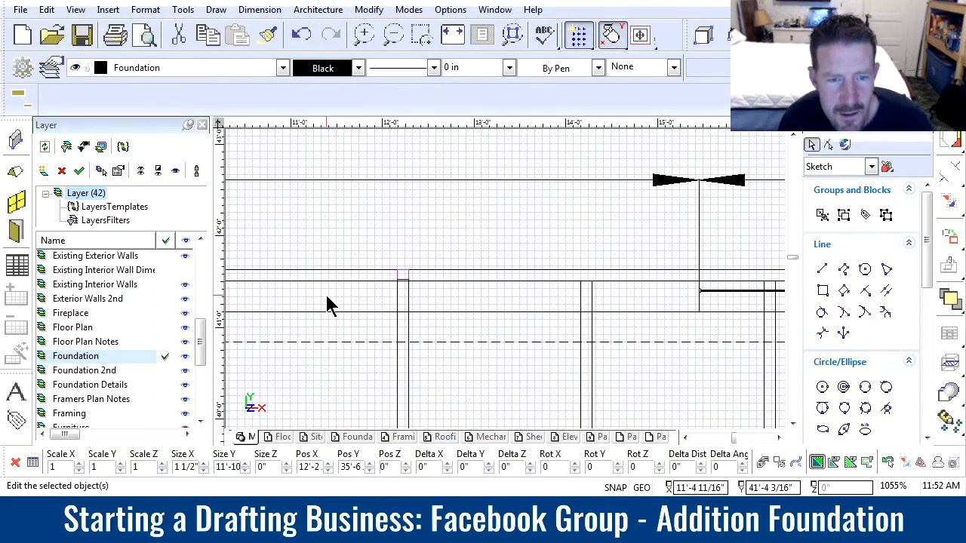
pyautogui.scroll(-1, 485, 283)
pyautogui.scroll(-1, 489, 285)
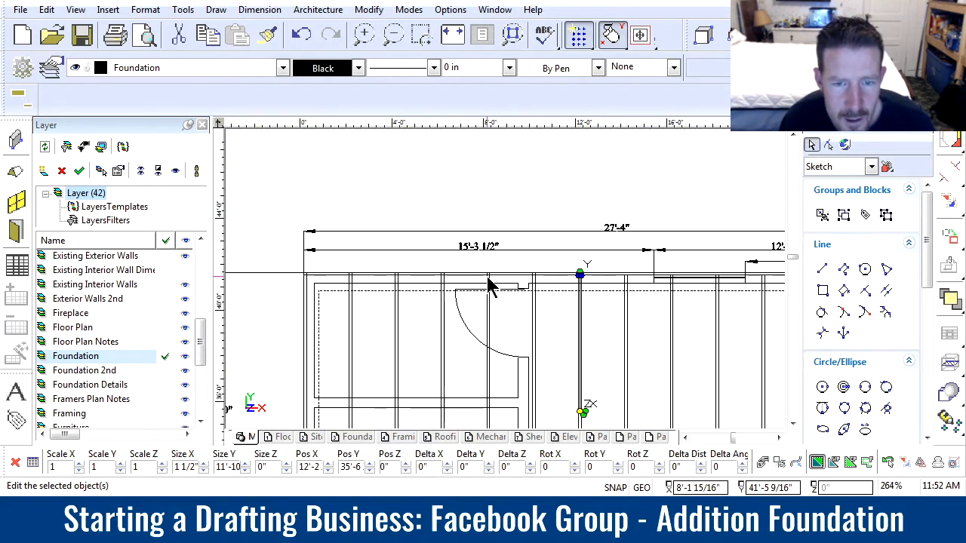
pyautogui.scroll(1, 489, 287)
pyautogui.scroll(-1, 505, 287)
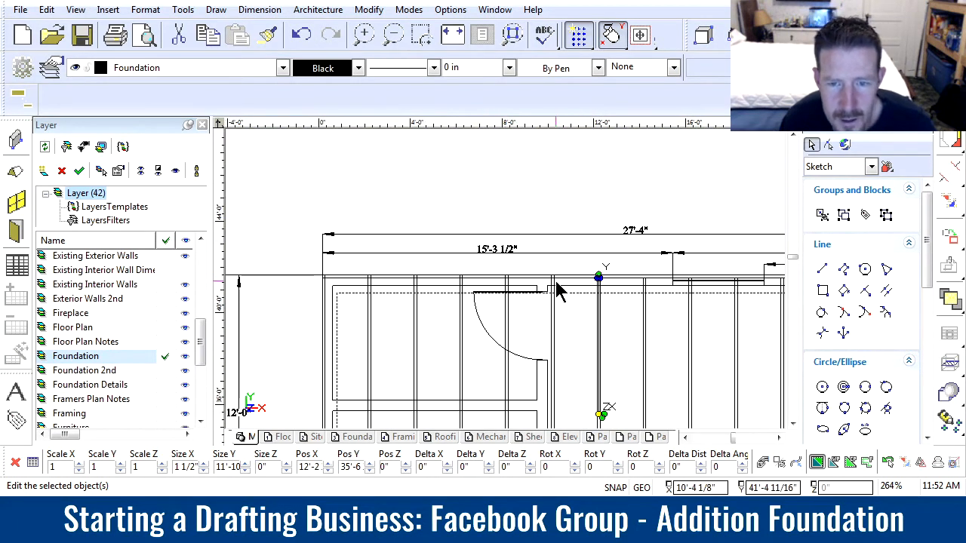